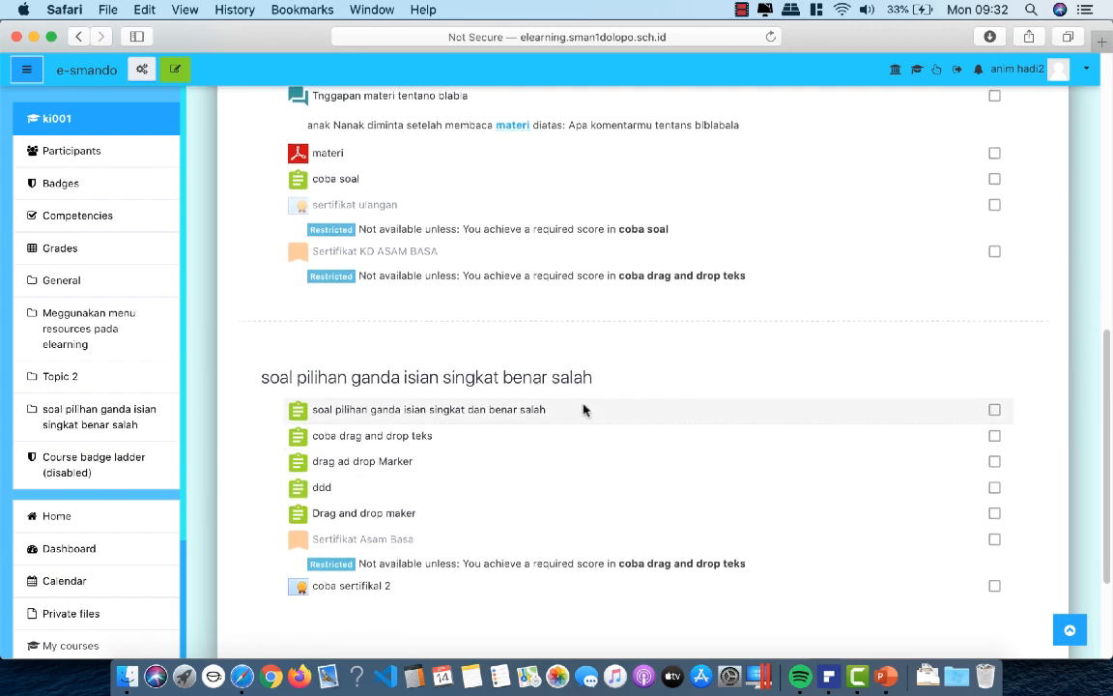
Open the Sertifikat Asam Basa activity, get its certificate and examine the recipient's name on it
click(394, 547)
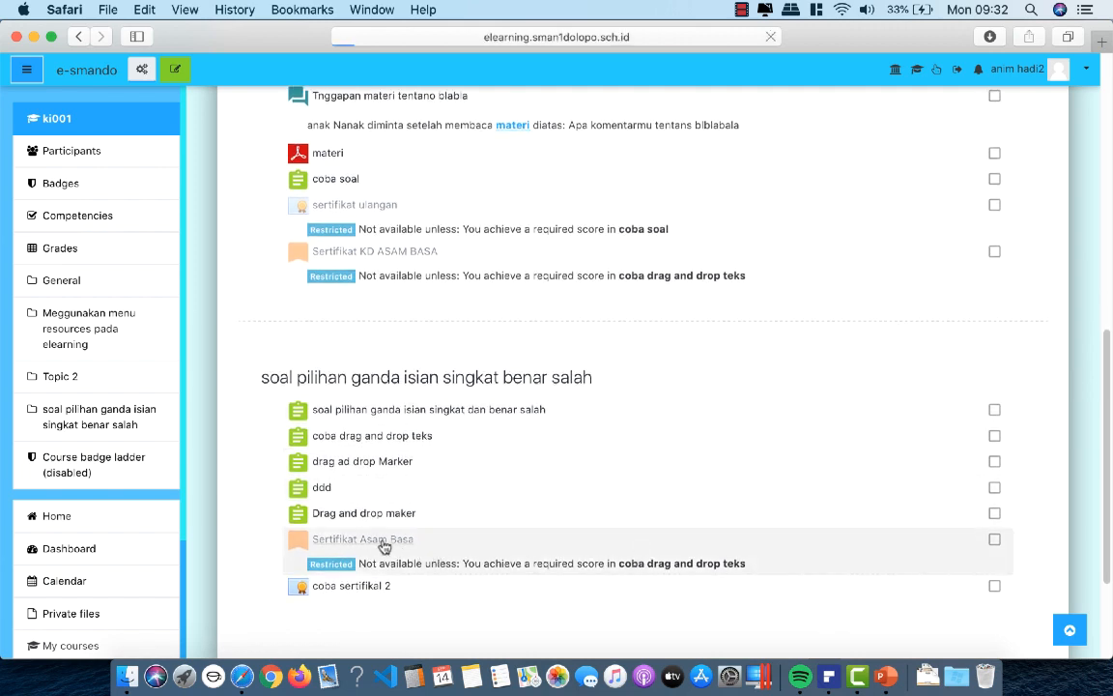
click(646, 482)
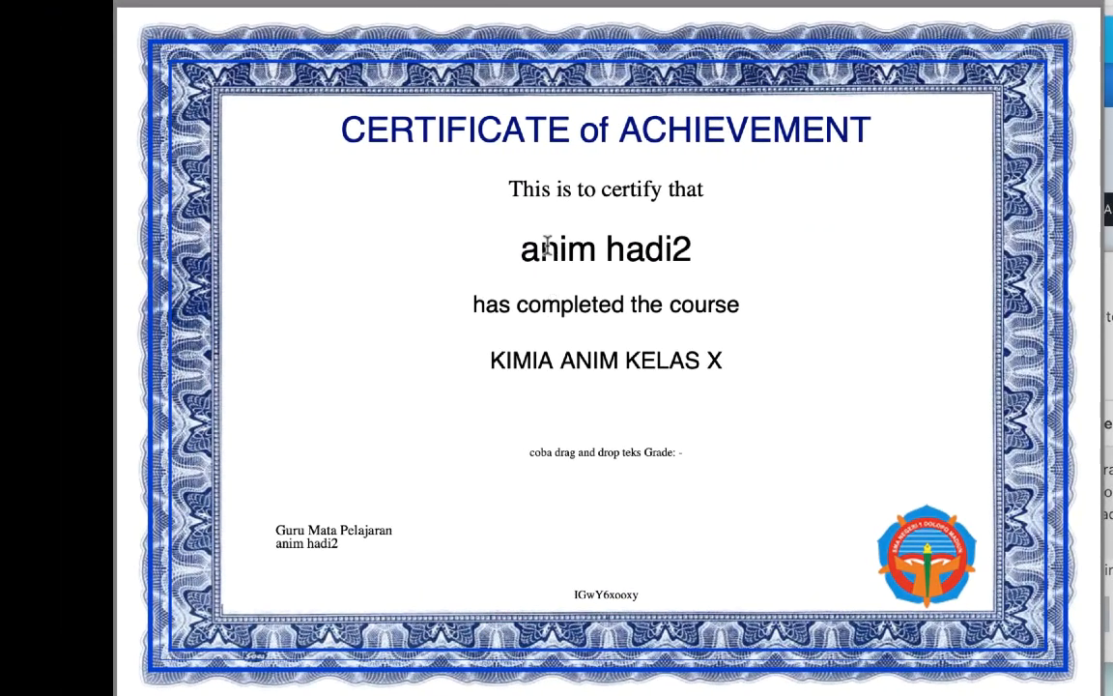
drag(514, 247, 730, 246)
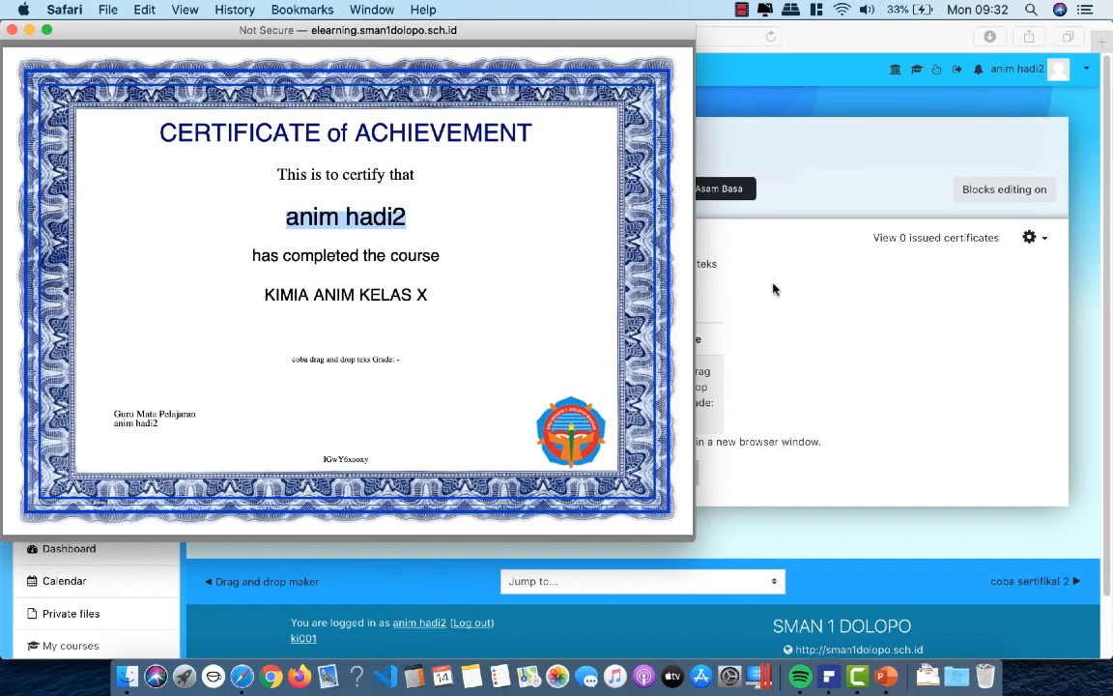
click(773, 289)
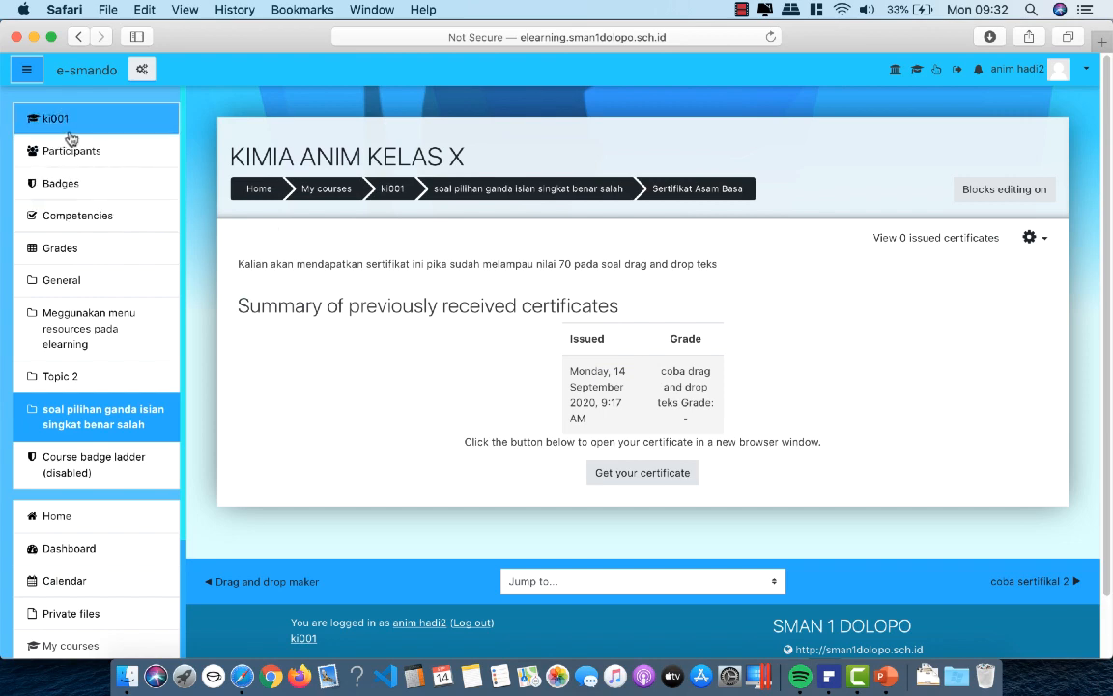
Return to the site home and show page 3 of the 2019-2020 category under PEMBELAJARAN dan PENILAIAN HARIAN
click(26, 71)
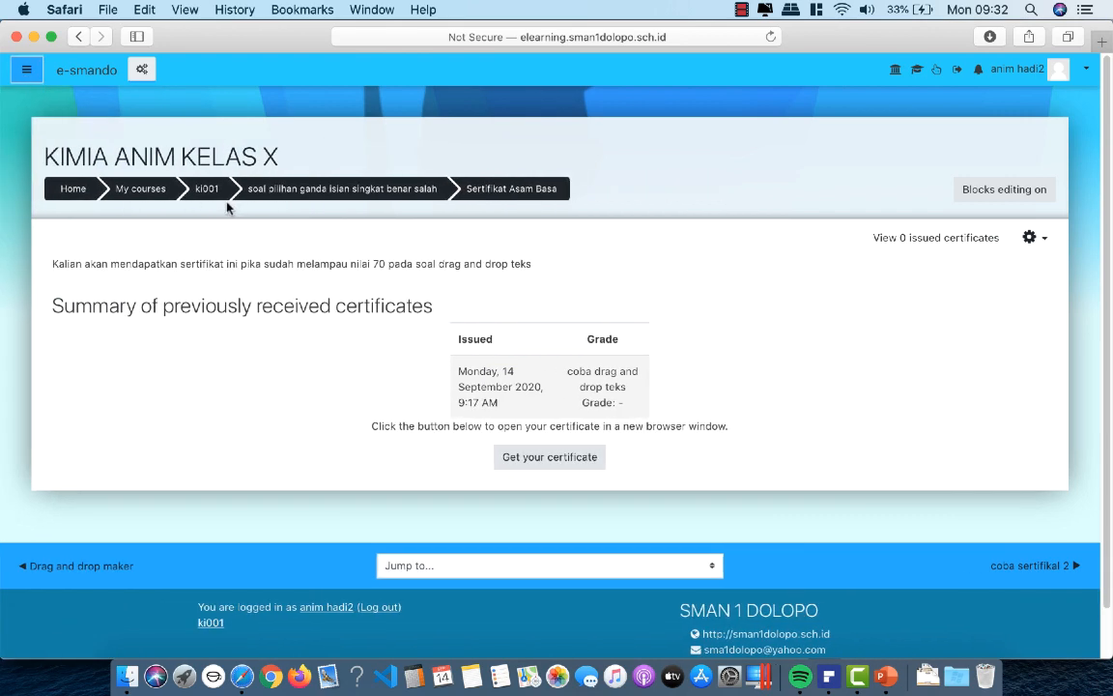
click(78, 188)
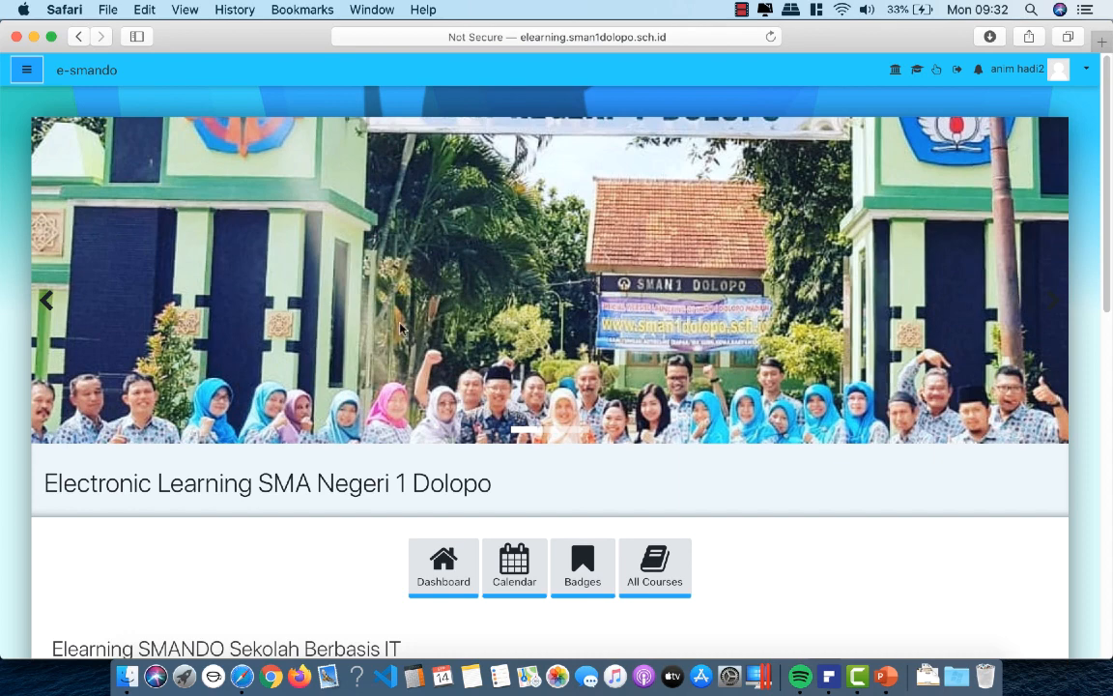
scroll(400, 323, down, 5)
scroll(401, 326, up, 1)
scroll(400, 325, down, 5)
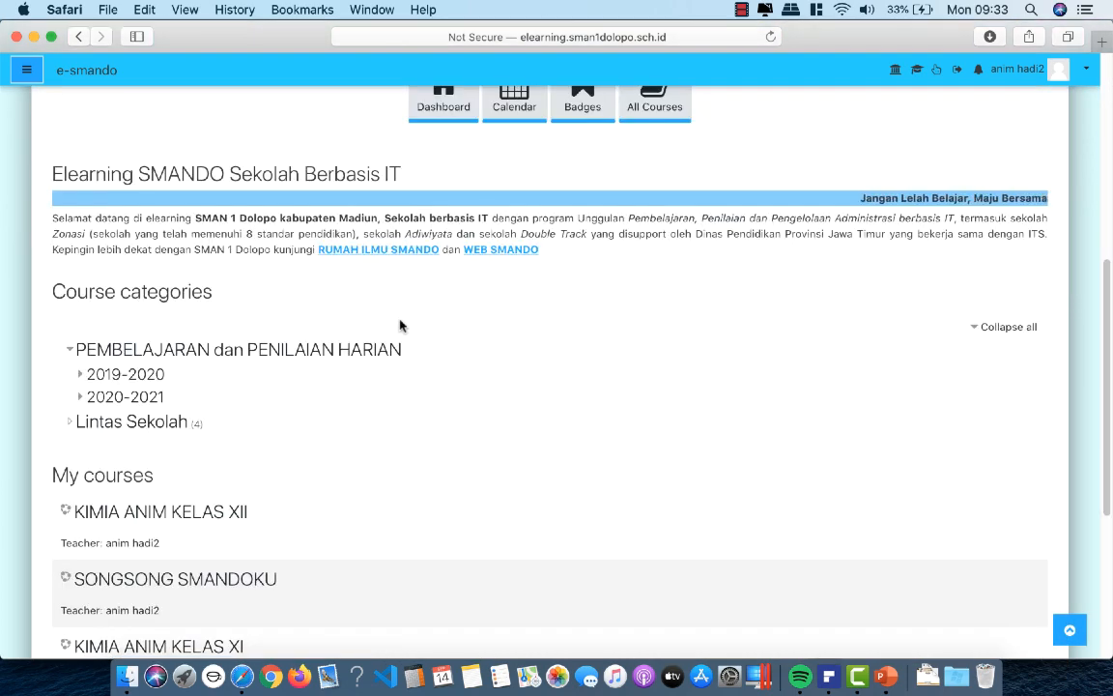
click(123, 376)
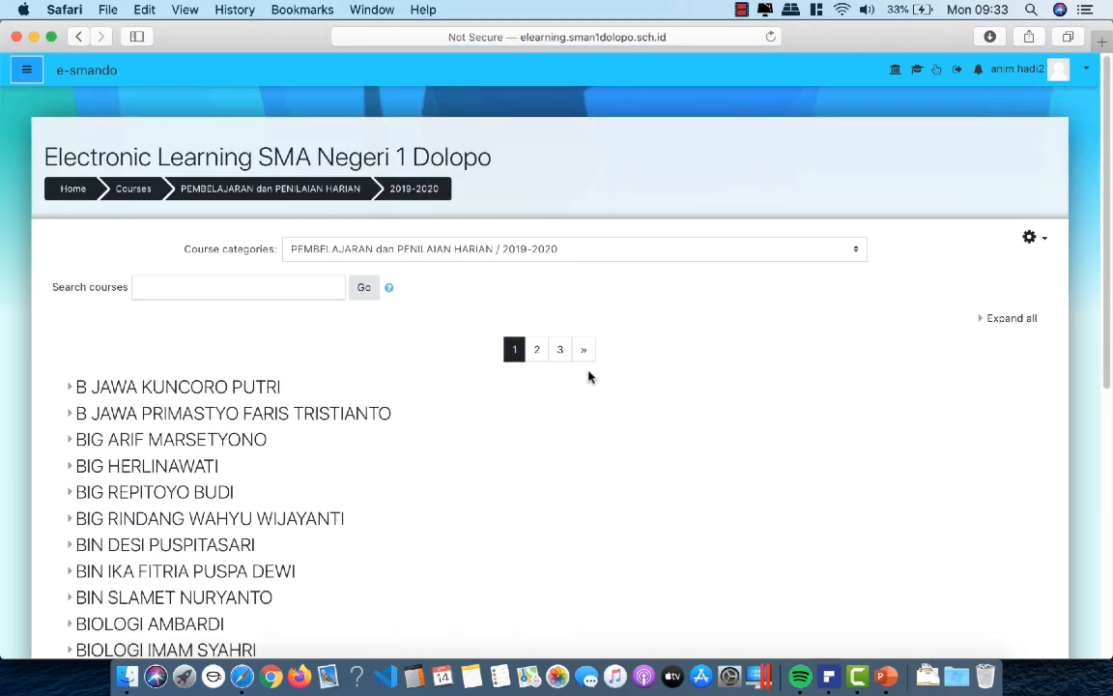
click(560, 349)
scroll(562, 367, down, 4)
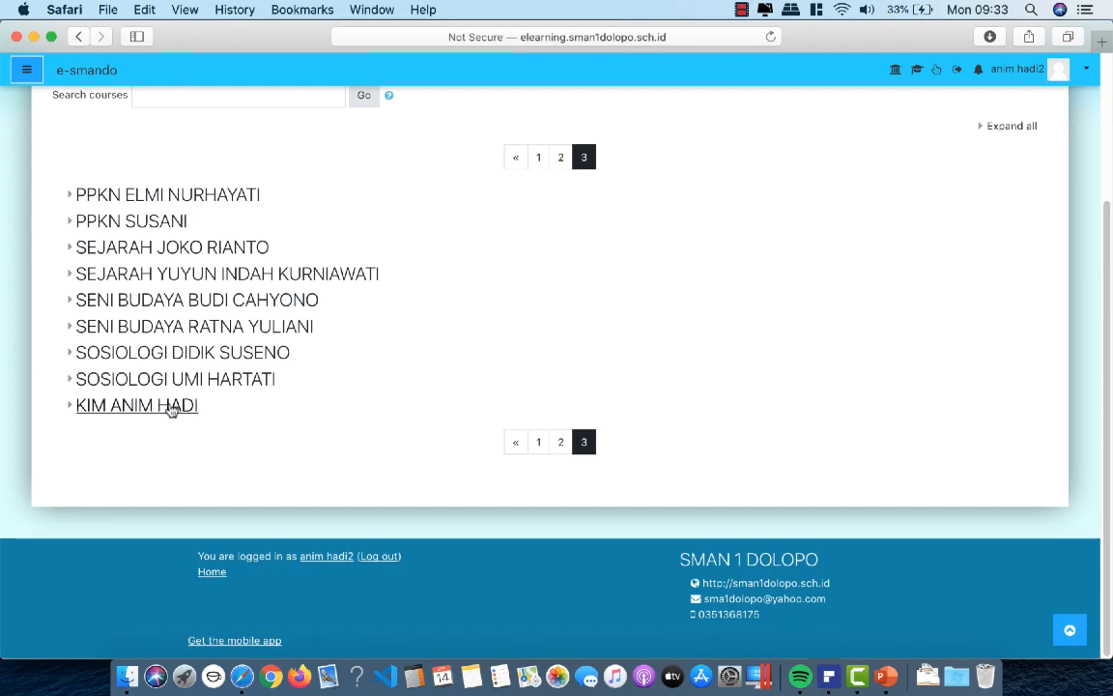
Open the class X chemistry course from the chemistry teacher's category and go to its last section
click(169, 406)
scroll(551, 406, down, 3)
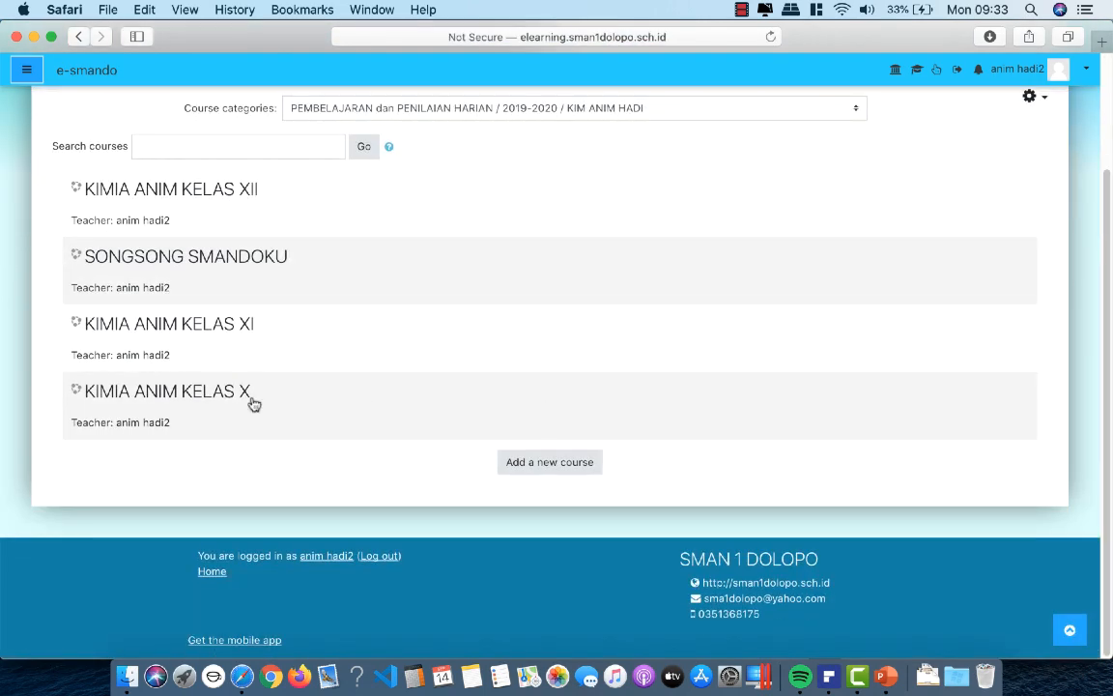
click(216, 394)
scroll(831, 362, down, 10)
scroll(822, 371, down, 5)
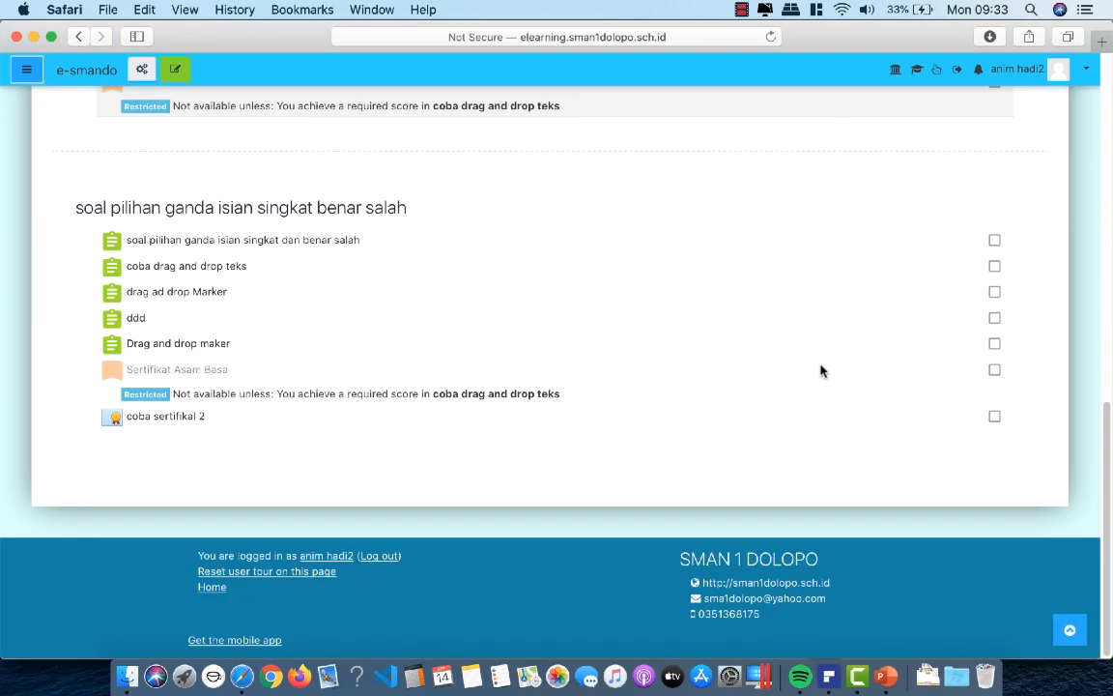
Turn on course editing and start adding an activity to the "soal pilihan ganda isian singkat benar salah" section
scroll(691, 375, up, 15)
click(175, 69)
scroll(772, 366, down, 15)
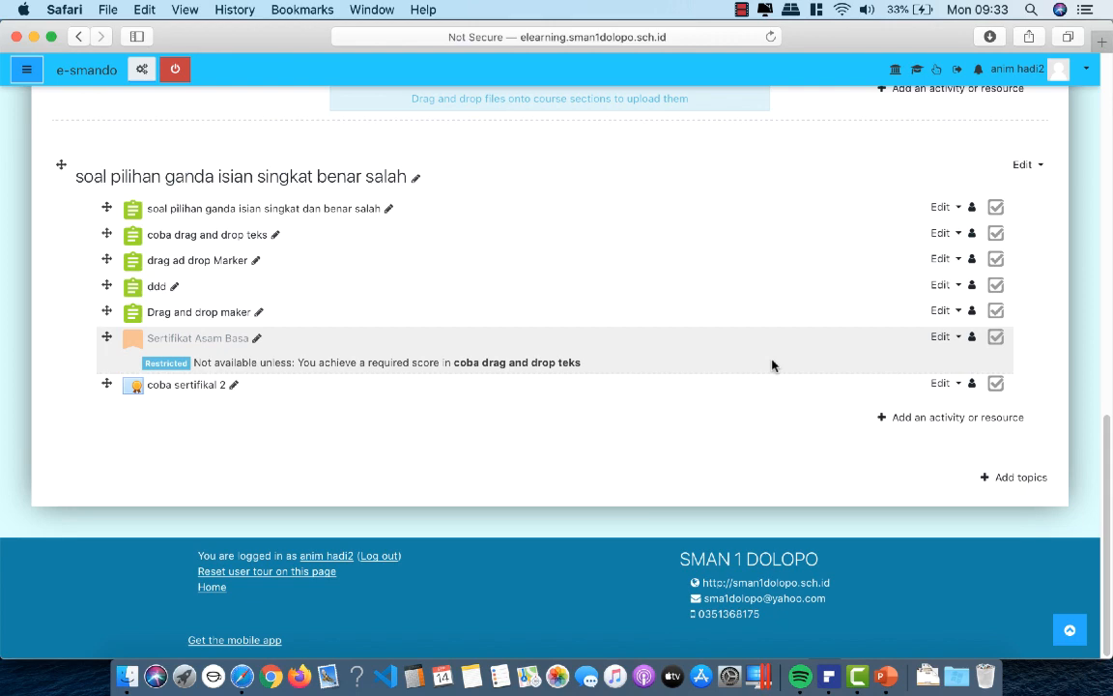
click(968, 422)
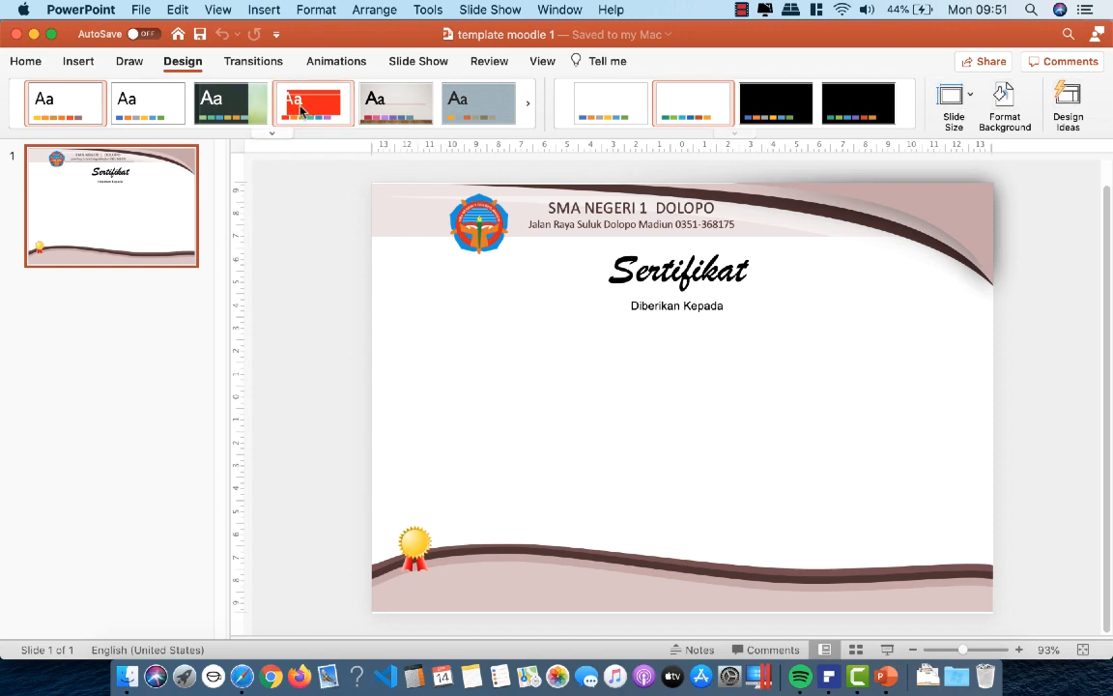
In PowerPoint, set the certificate template's slide size to A4 Paper (210x297 mm) in the page setup
click(181, 62)
click(182, 62)
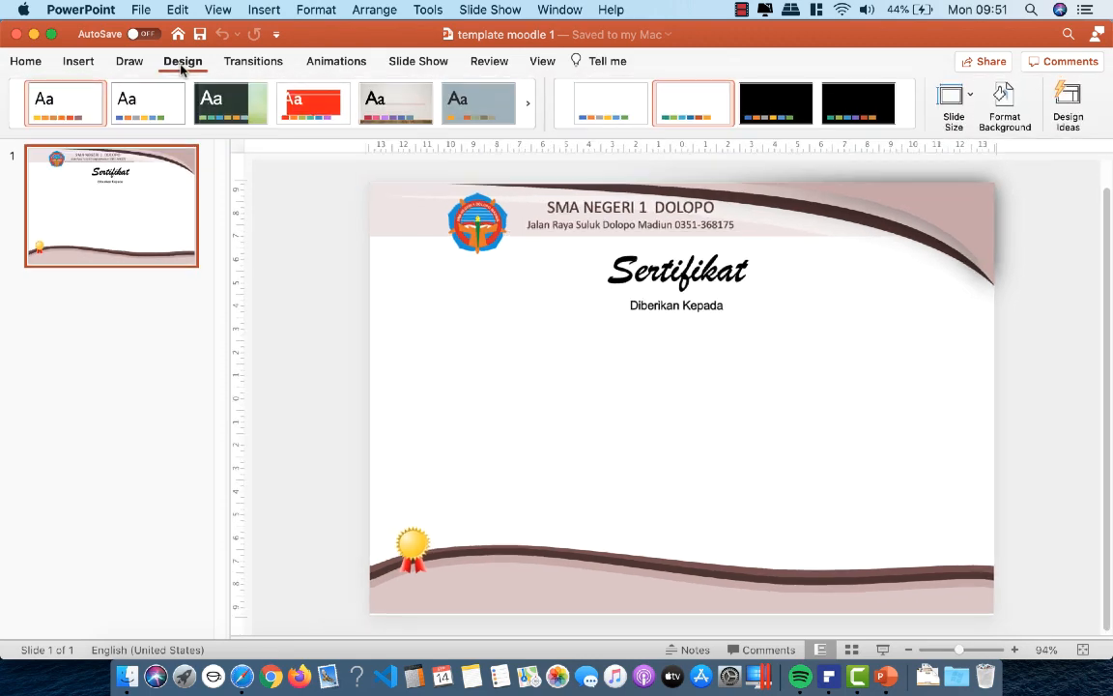
click(971, 96)
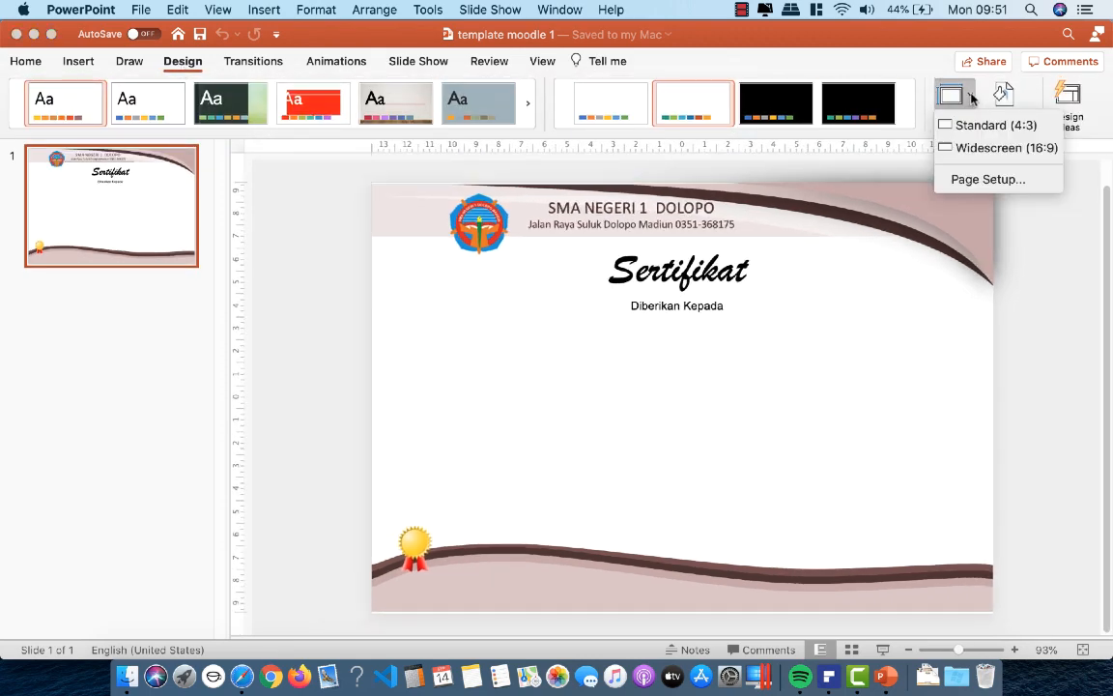
click(986, 179)
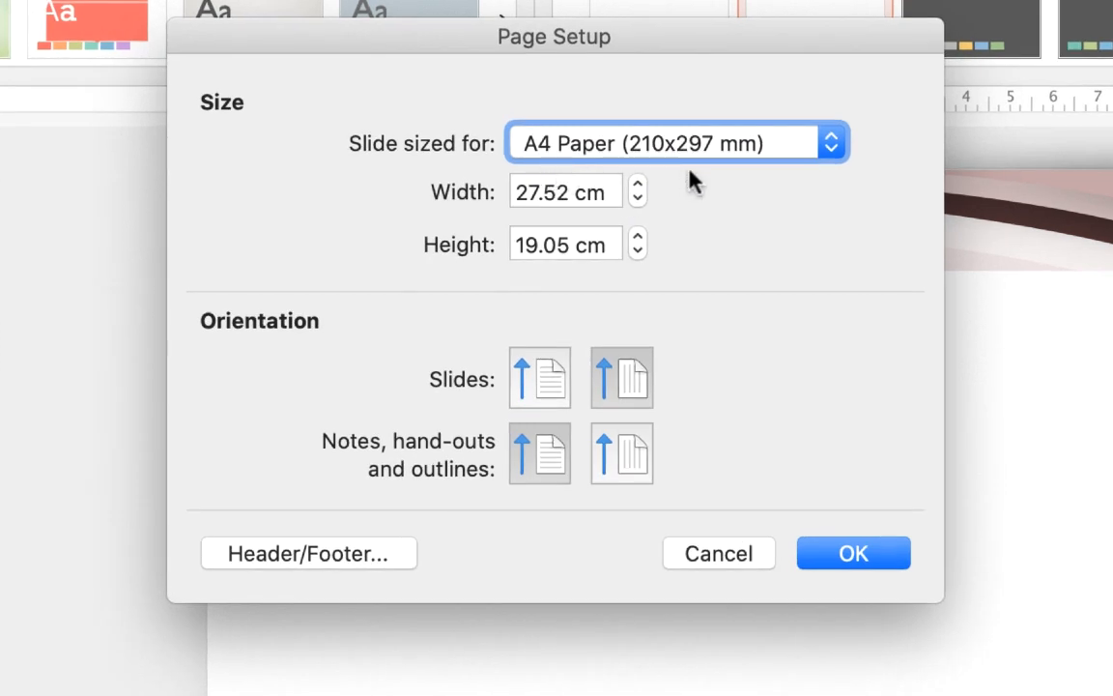
click(831, 145)
click(925, 206)
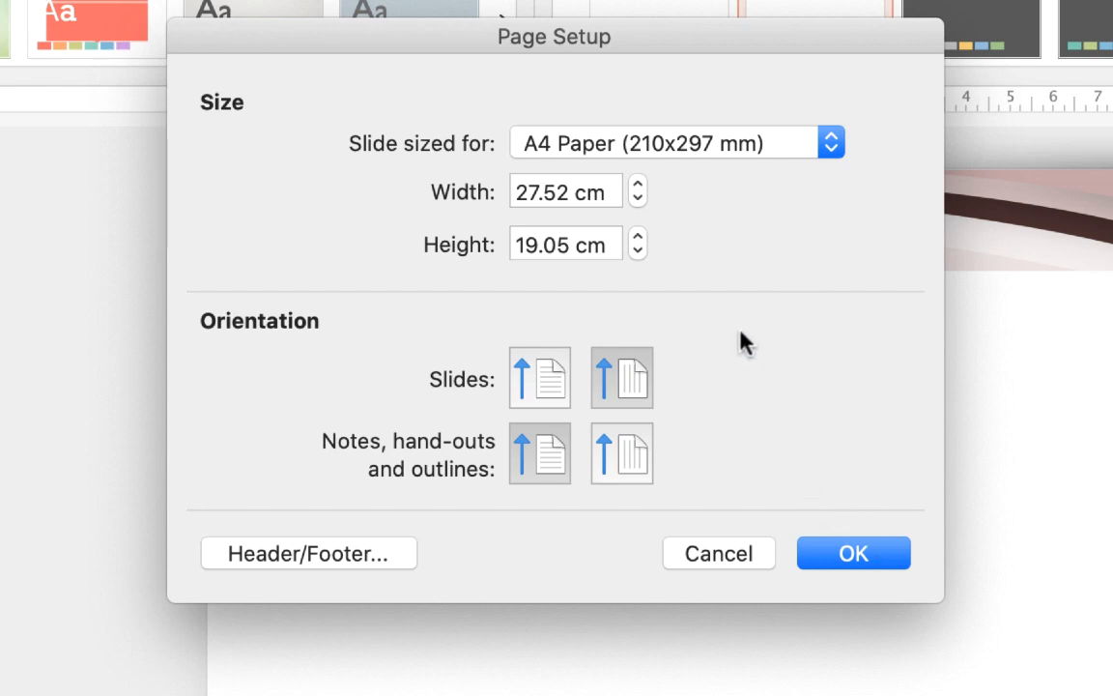
click(851, 556)
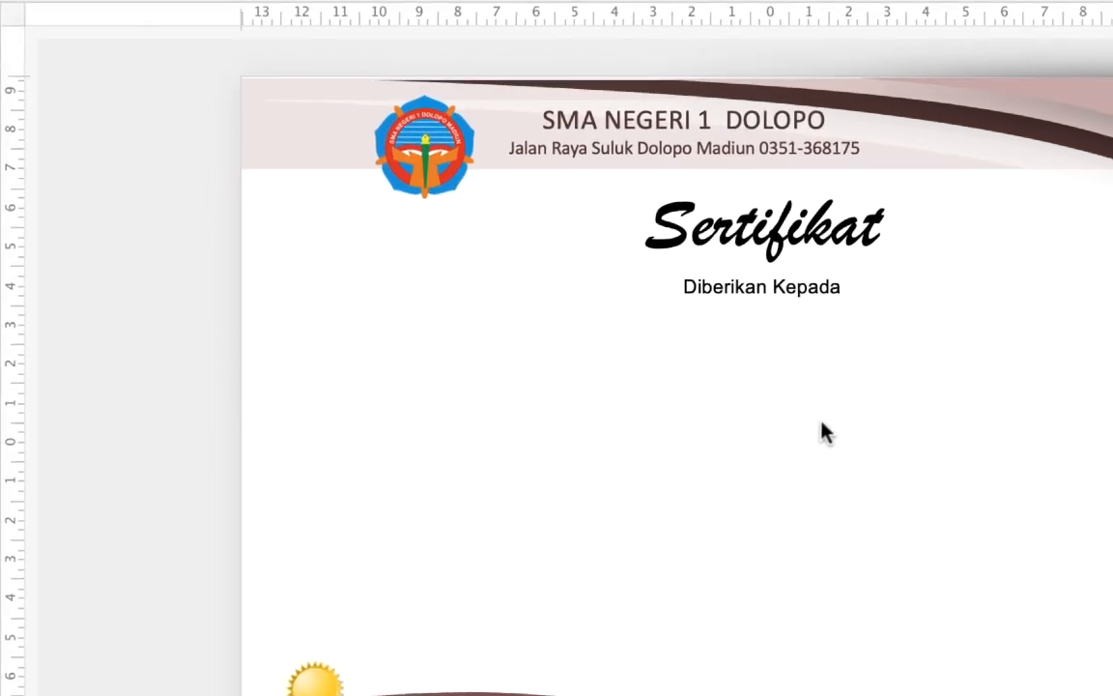
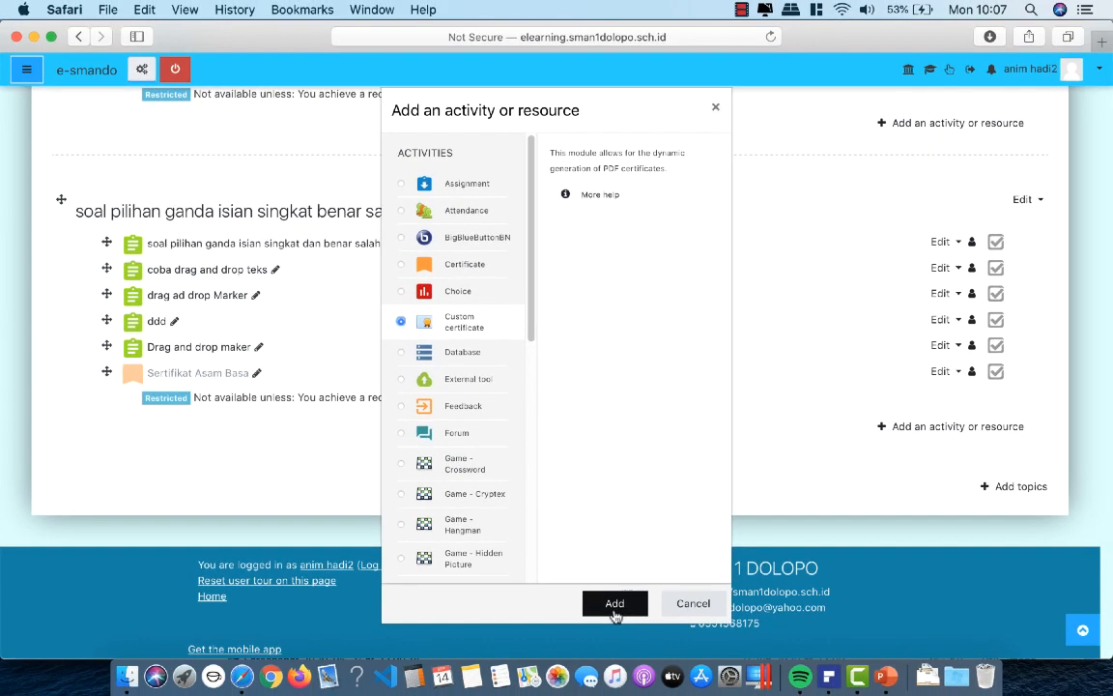
Add a Custom certificate activity named "SERTIFIKAT KD 3.2 KELOGAMAN" to the Moodle course, then save and display it
click(613, 607)
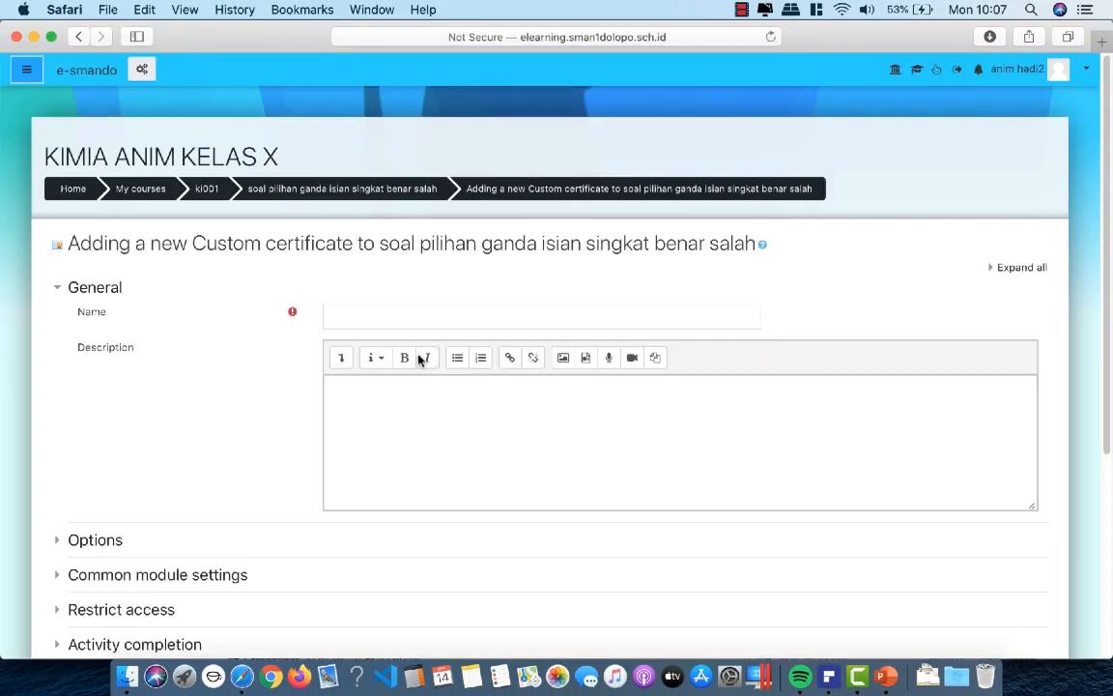
click(386, 317)
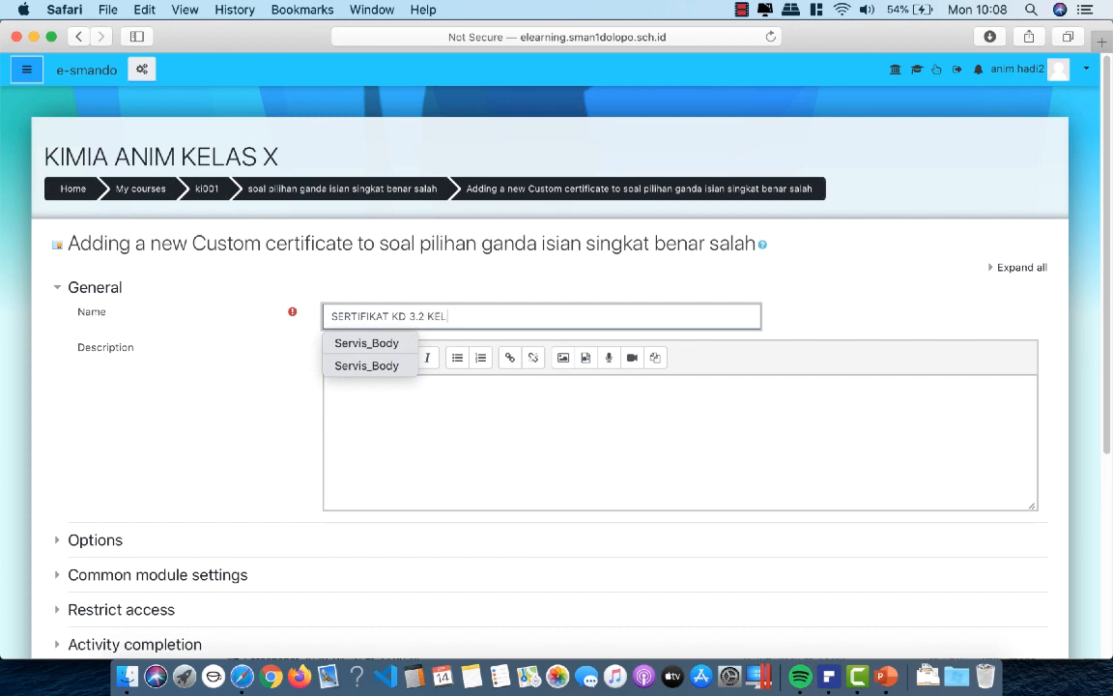
key(BackSpace)
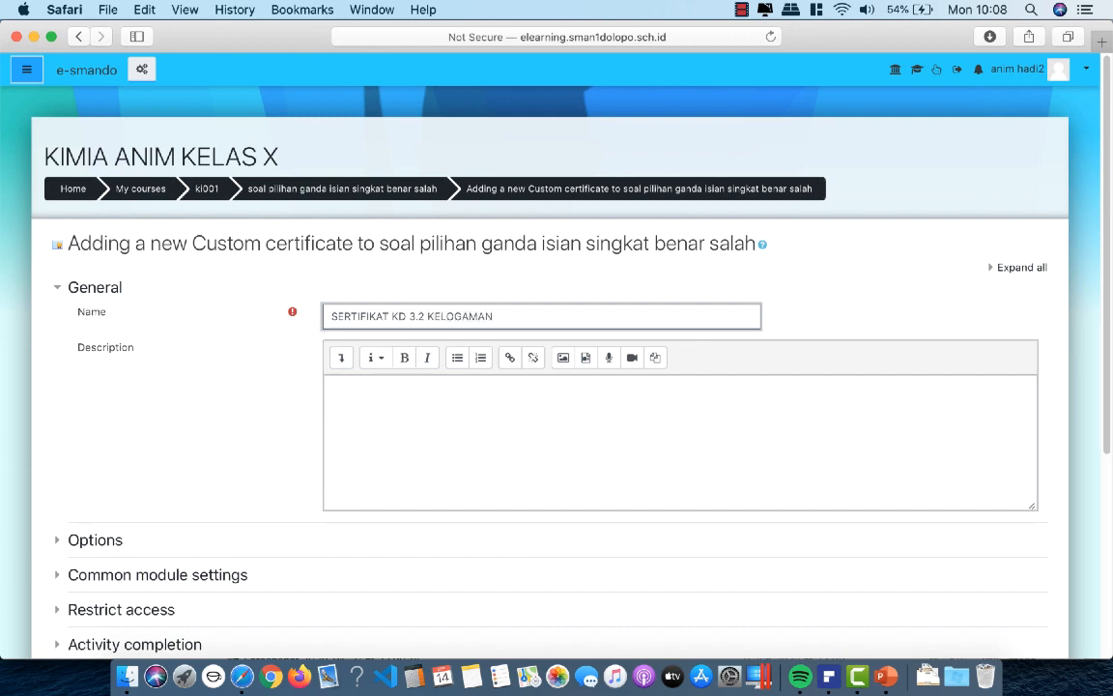
scroll(450, 457, down, 5)
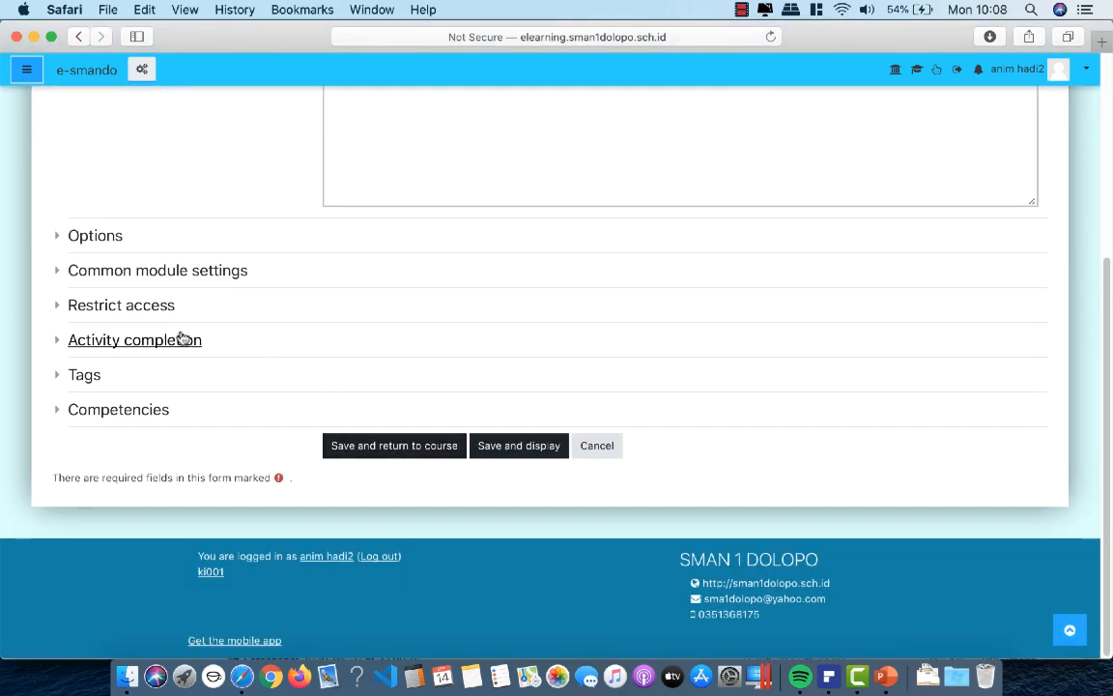
scroll(273, 346, up, 1)
scroll(273, 346, up, 3)
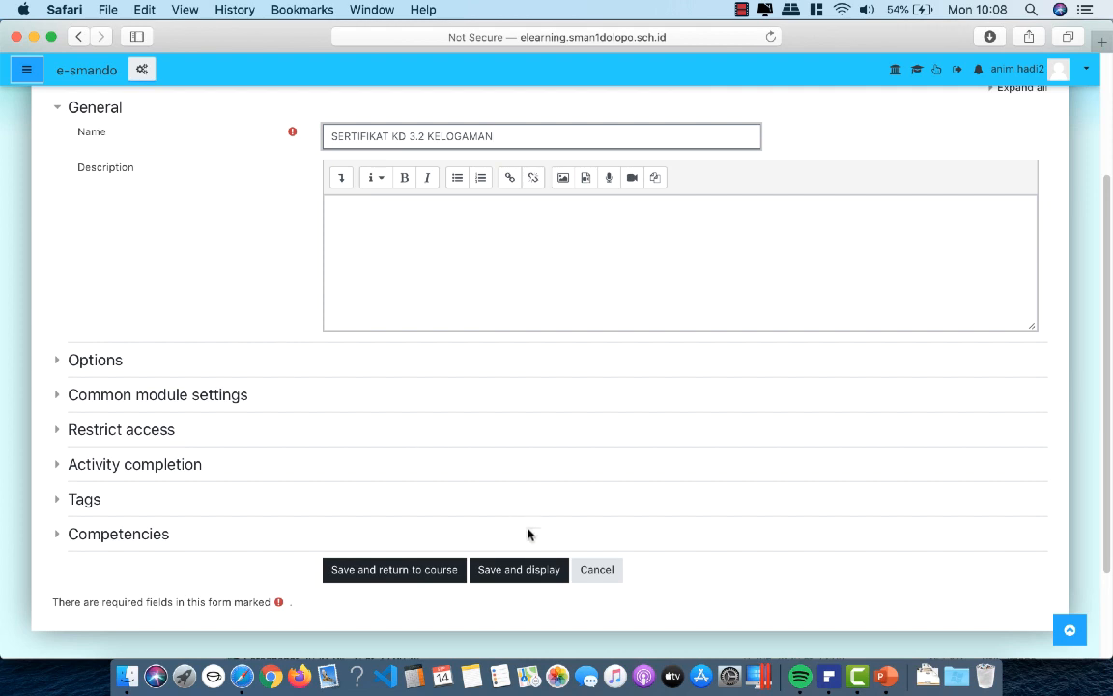
click(534, 580)
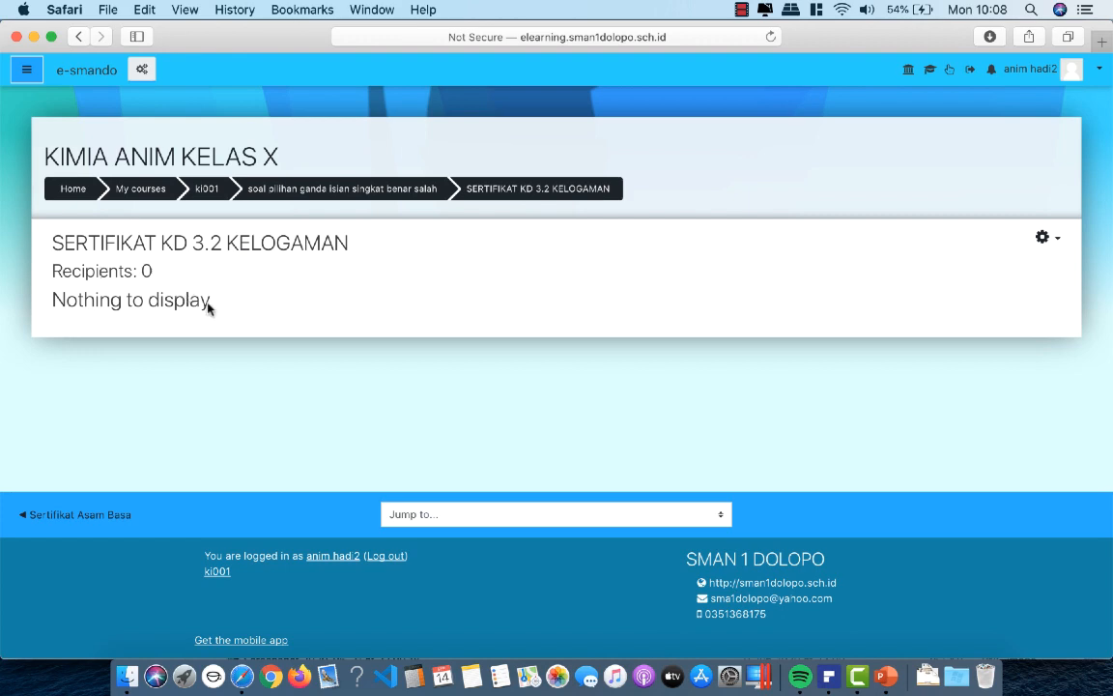
Open the new certificate for editing and set its page width to 297 and height to 210
click(1052, 242)
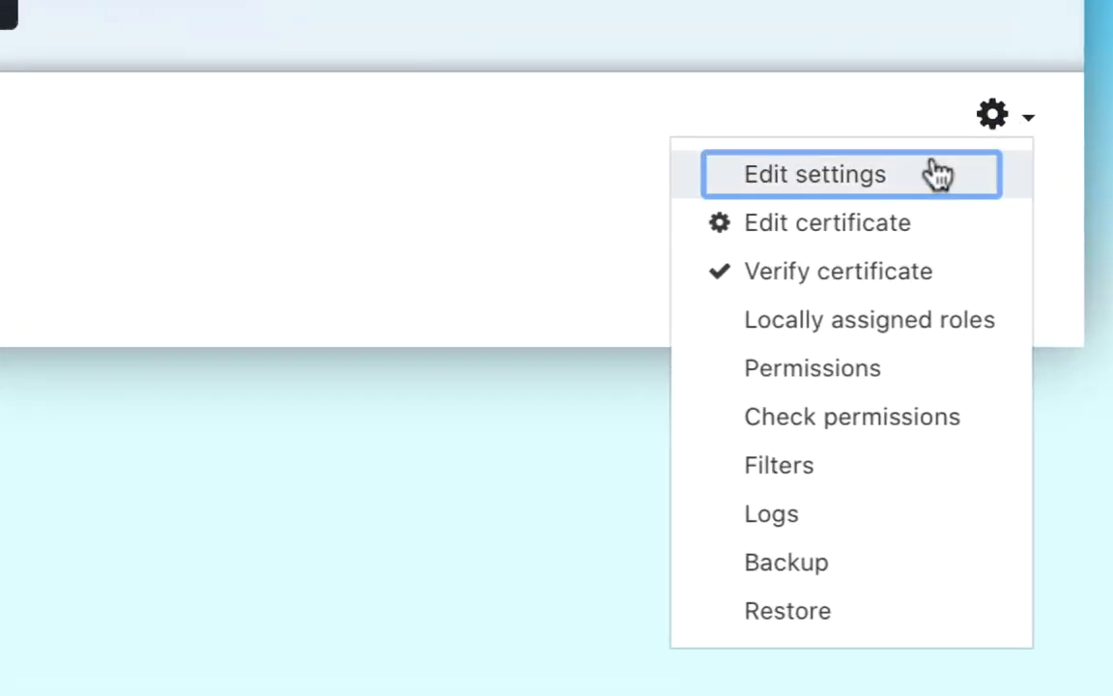
click(859, 228)
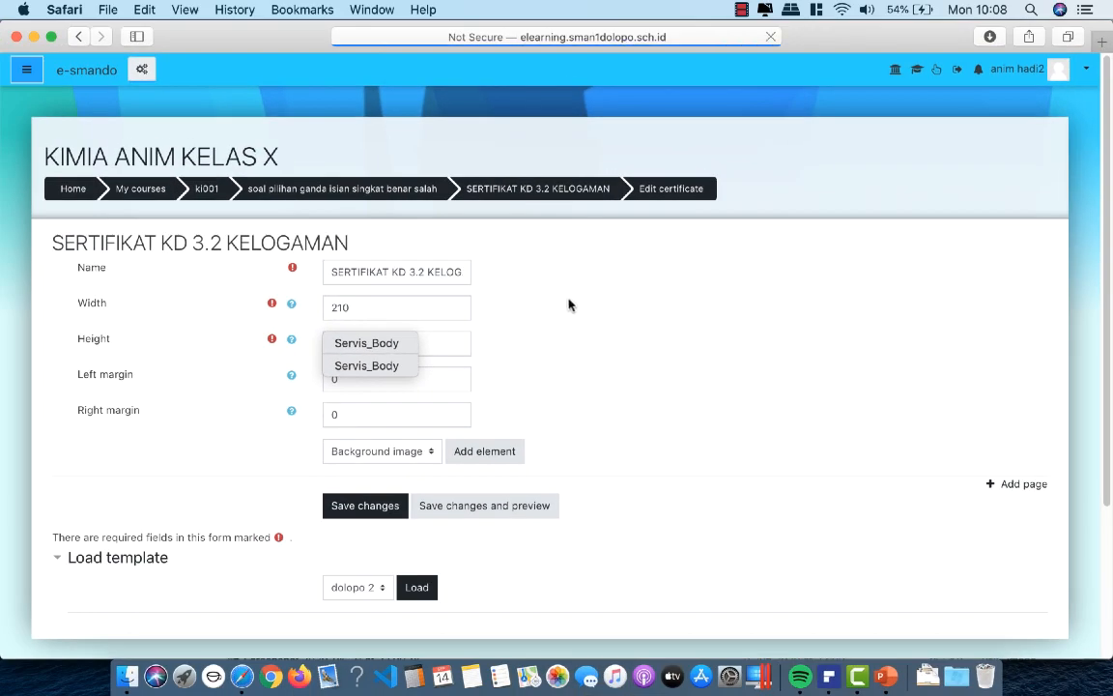
scroll(567, 305, down, 2)
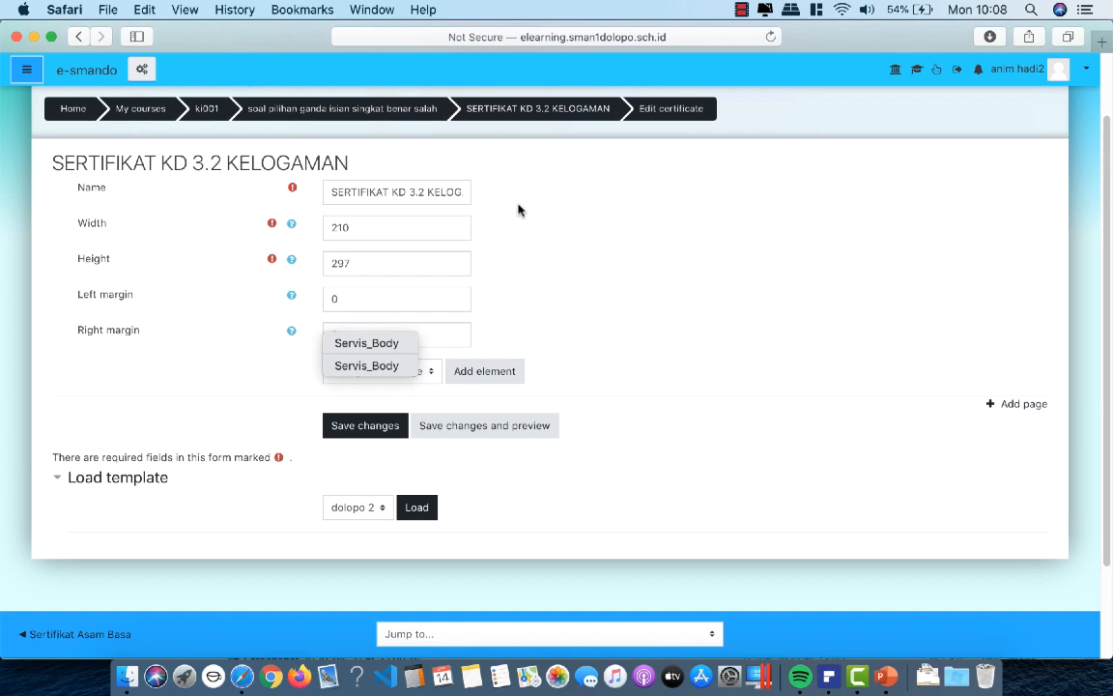
scroll(521, 210, down, 1)
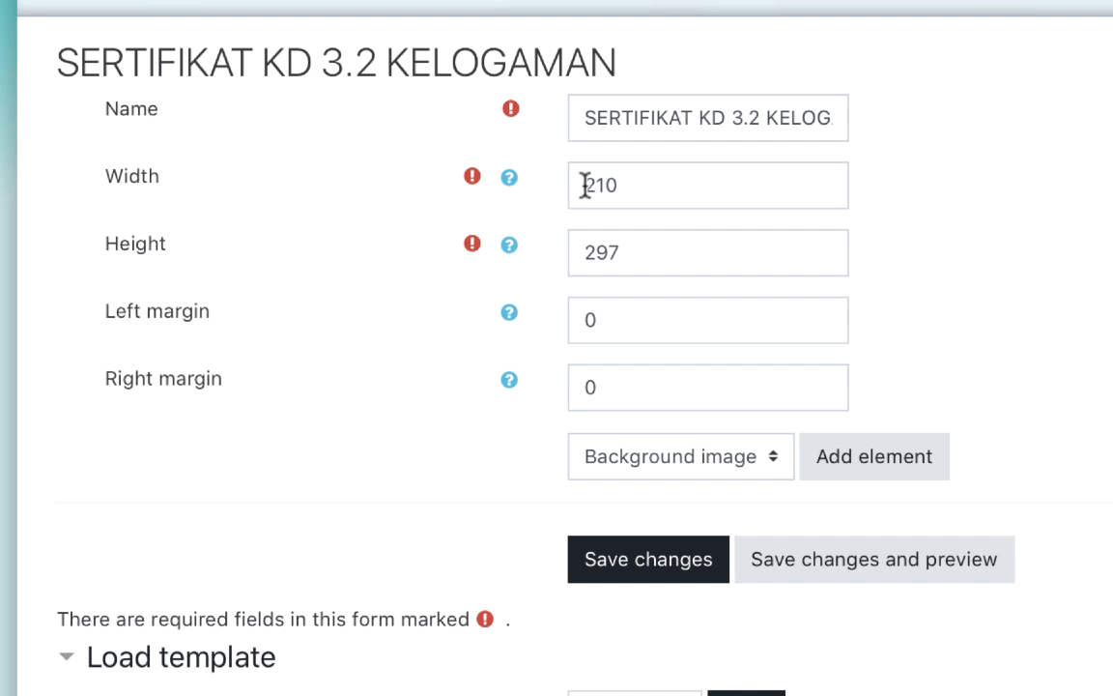
drag(588, 185, 717, 184)
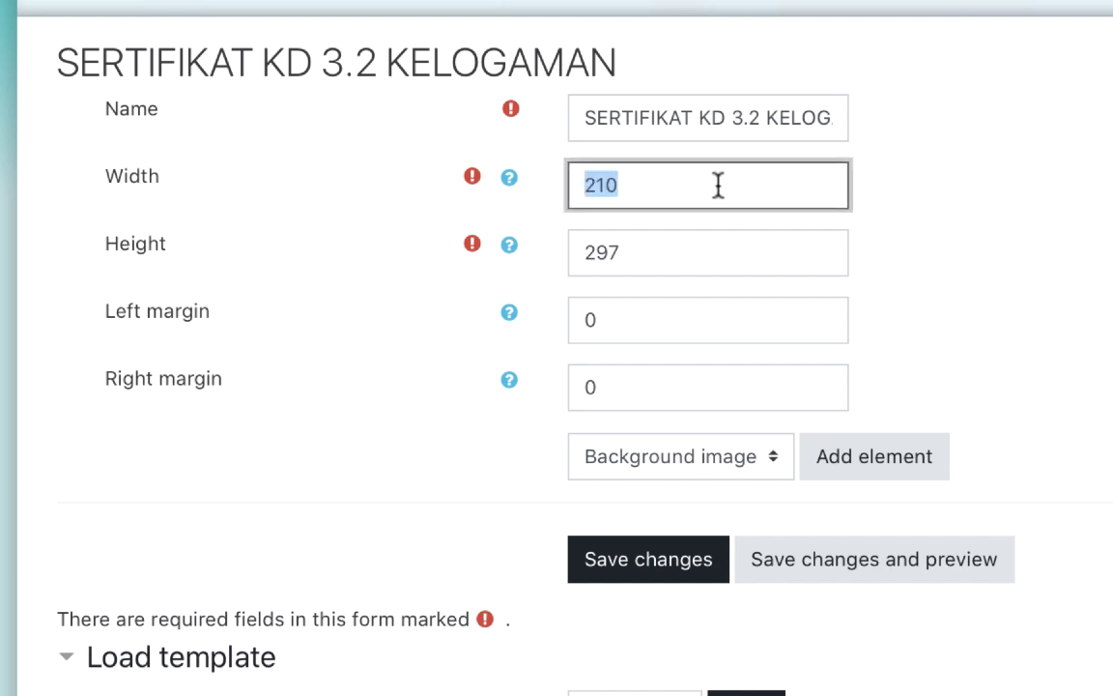
text(297)
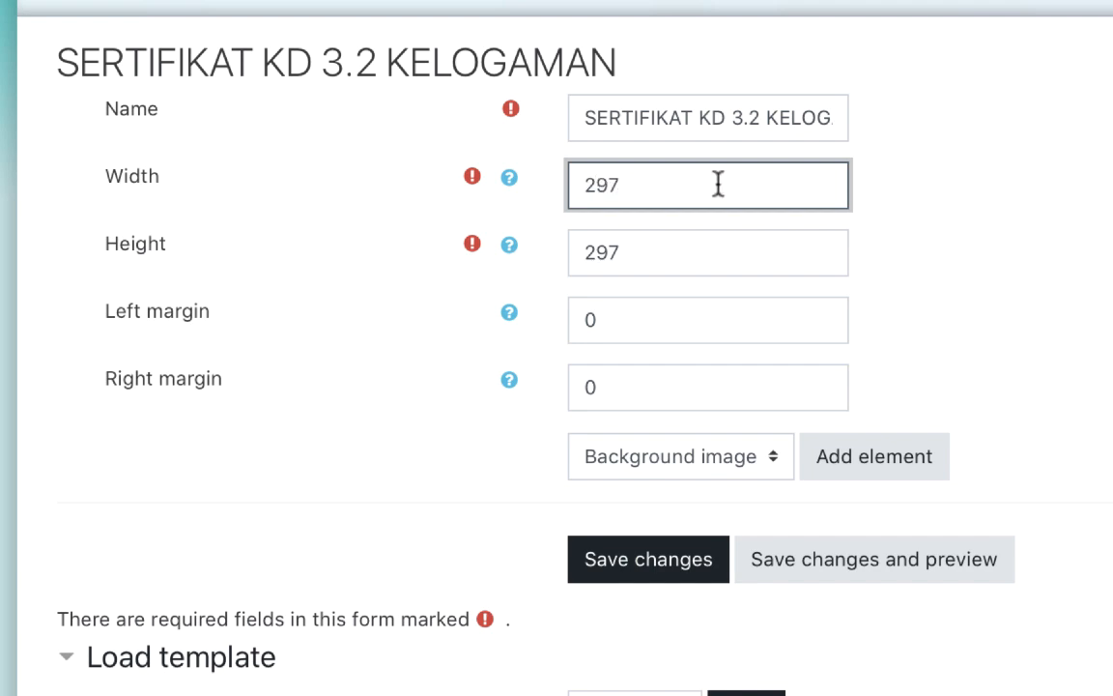
drag(645, 253, 548, 253)
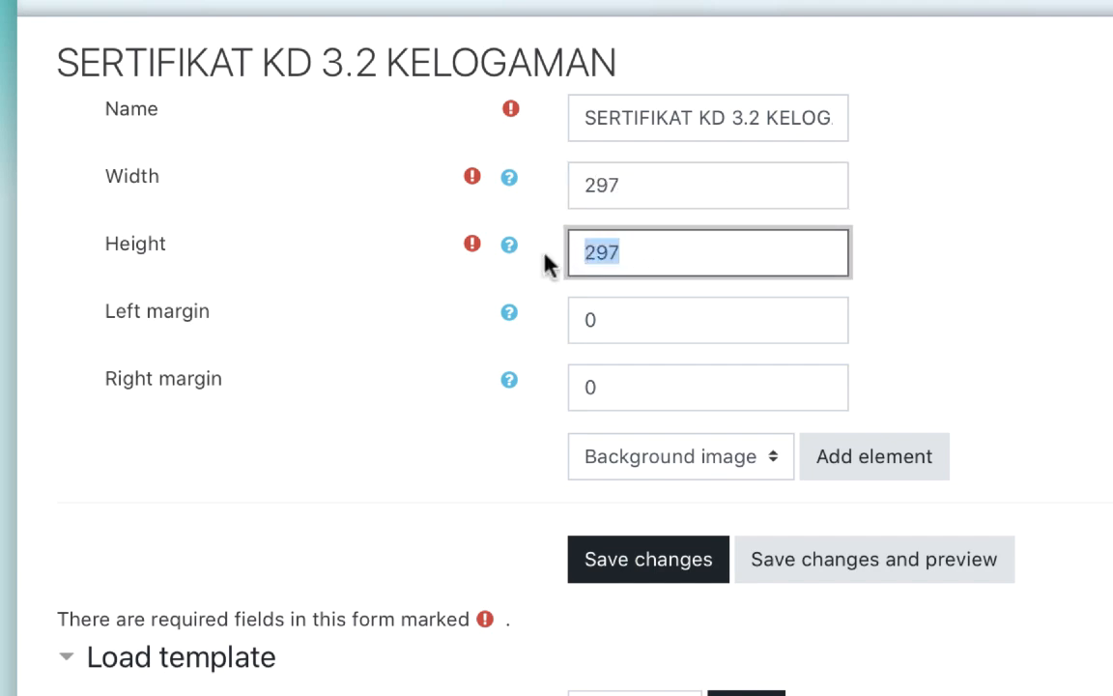
text(210)
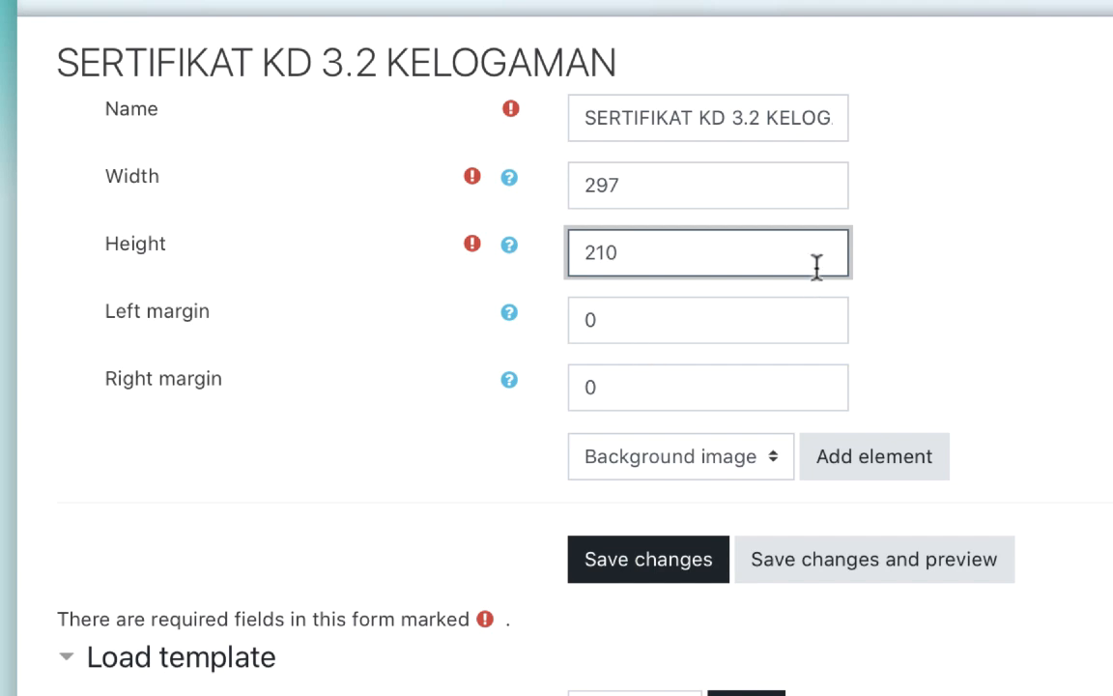
Add a Background image element to the certificate and delete the three previously uploaded images from its upload area
scroll(989, 248, down, 1)
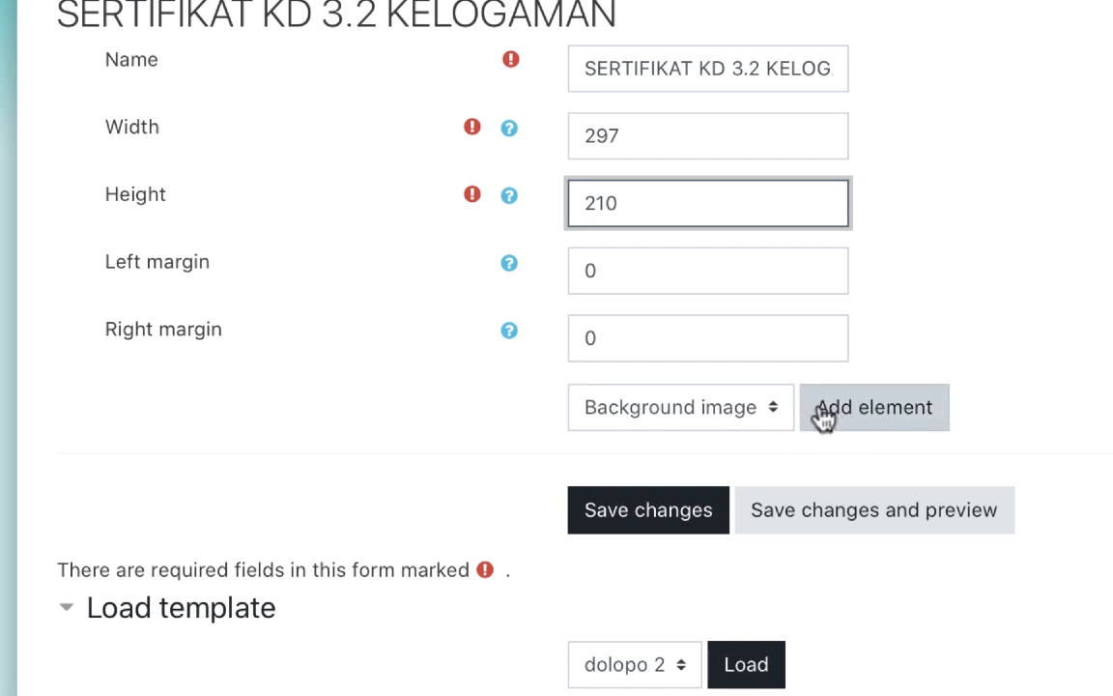
click(913, 426)
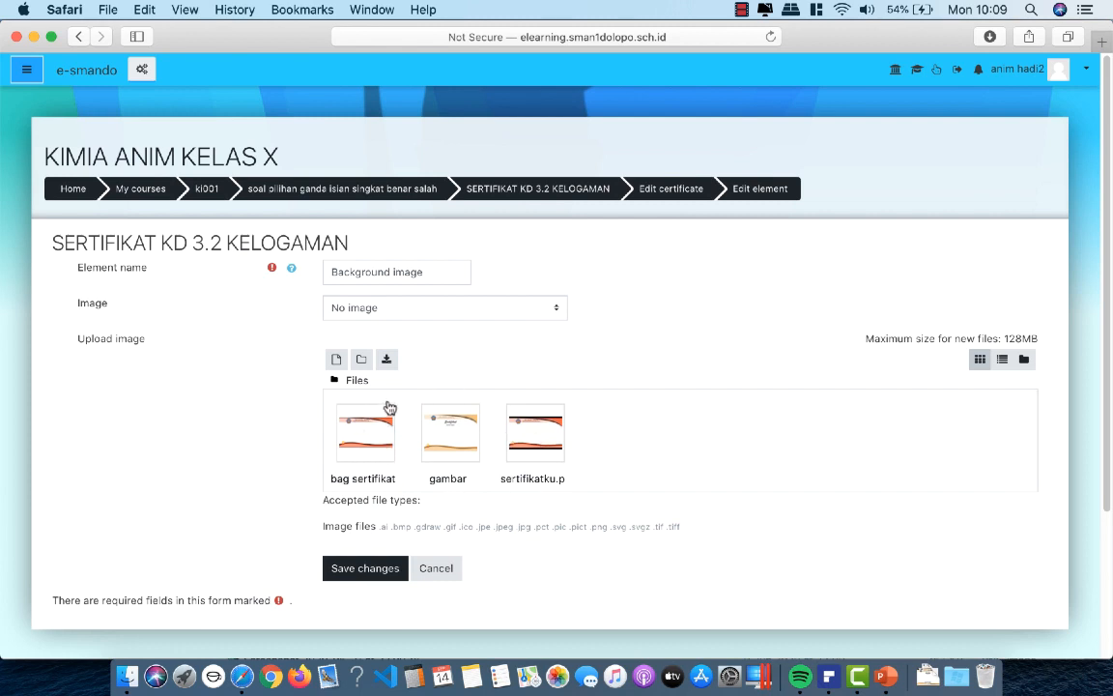
click(368, 450)
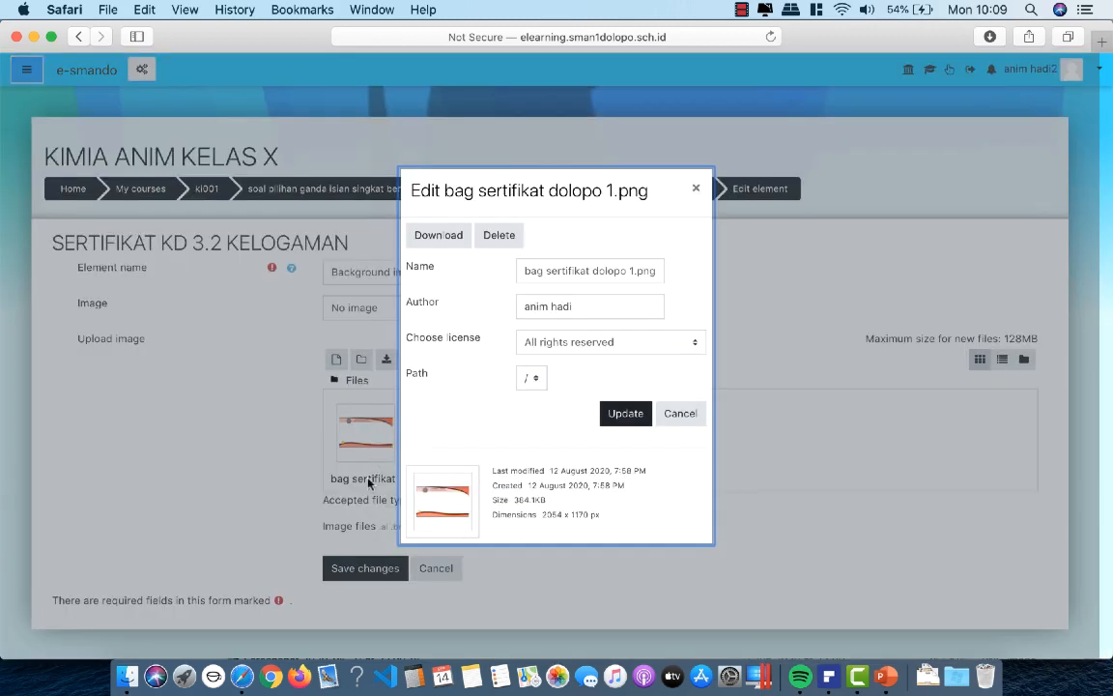
click(500, 235)
click(527, 383)
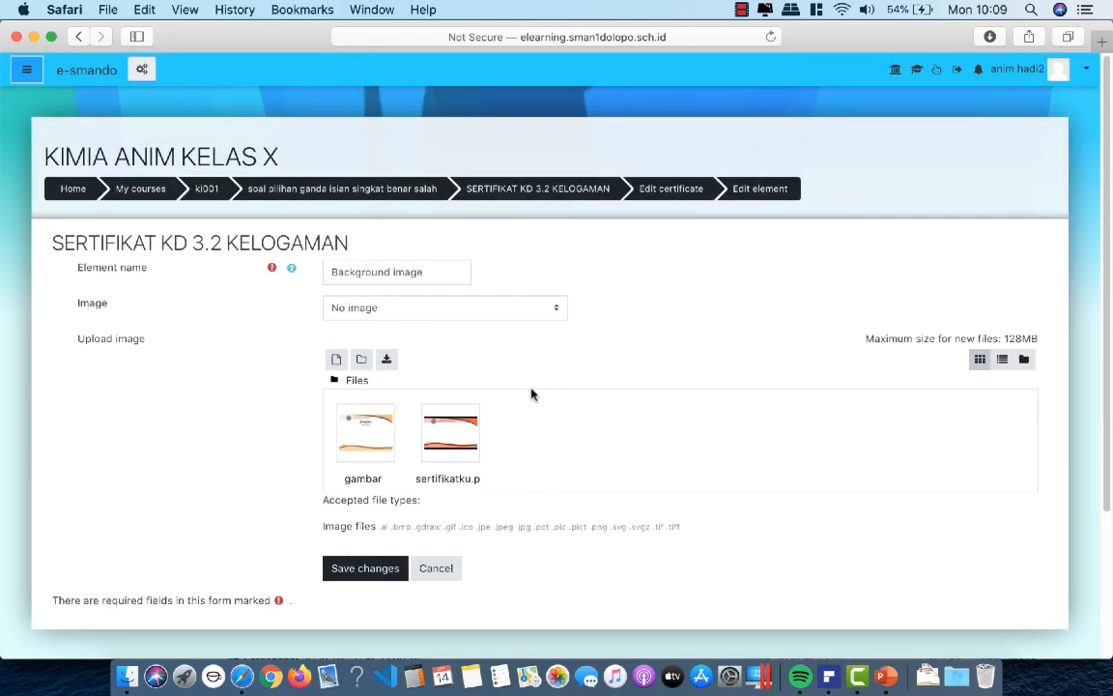
click(360, 437)
click(507, 241)
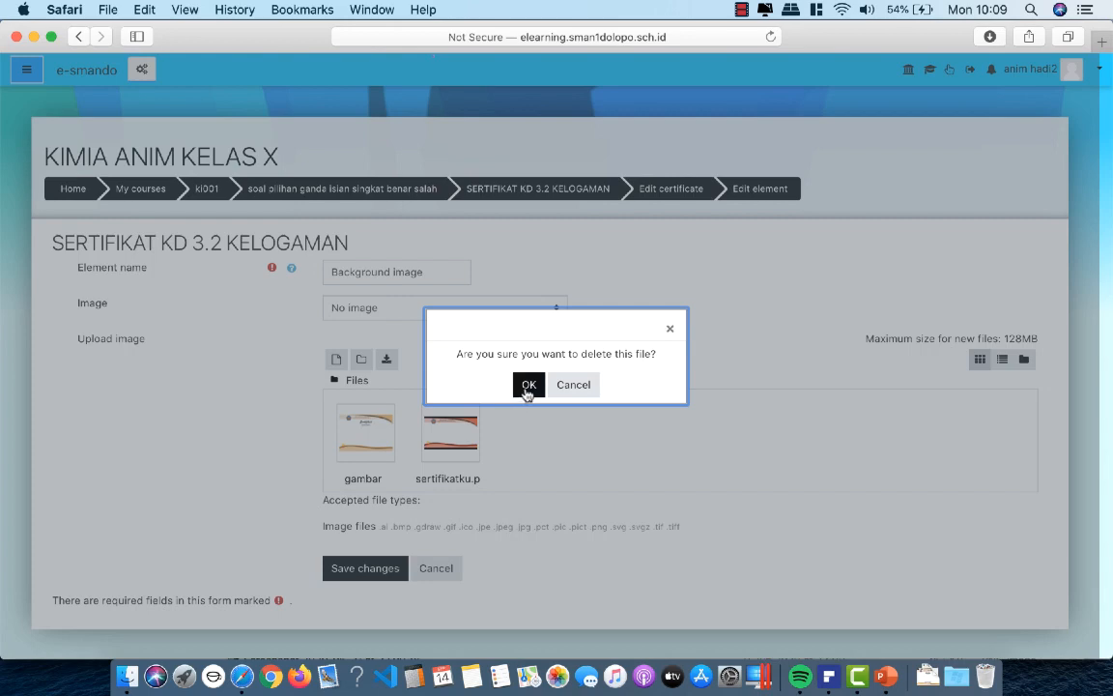
click(526, 383)
click(344, 404)
click(497, 247)
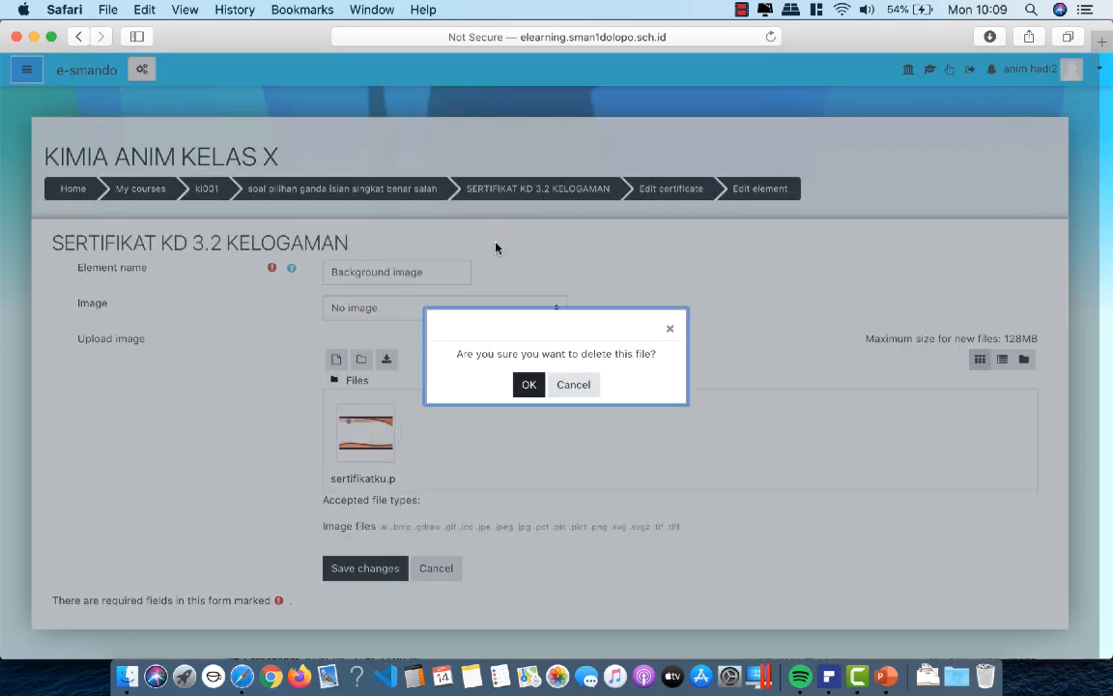
click(527, 383)
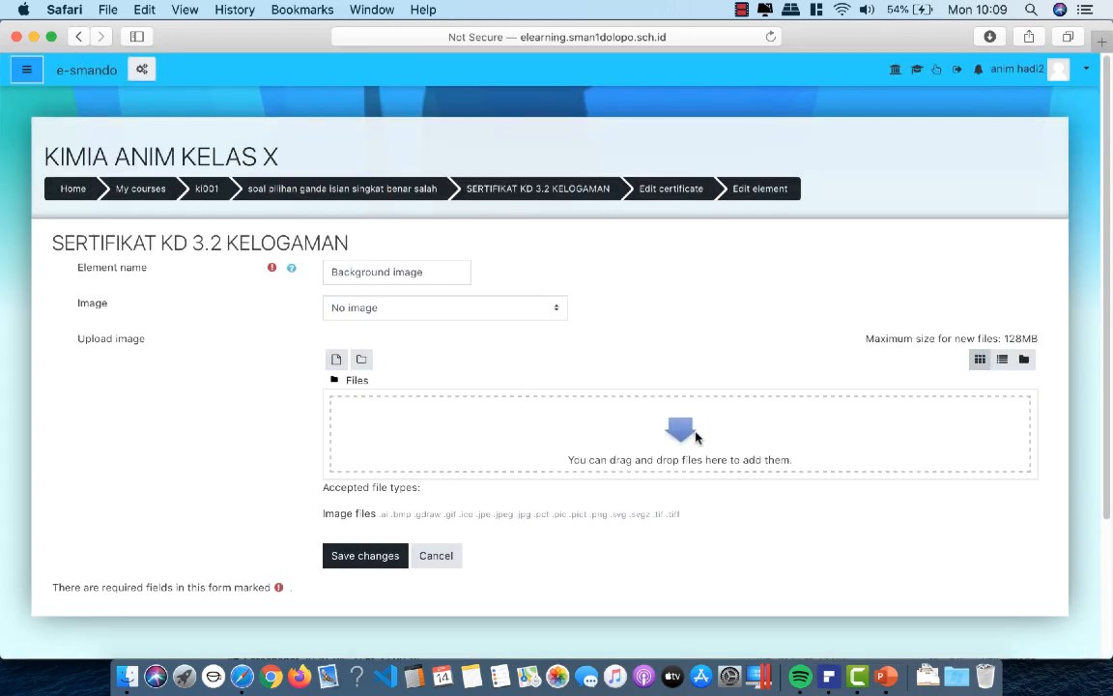
Upload "bag 1" from the Desktop folder "Template sertifikat/baground template" as the background image file and save the element
click(693, 433)
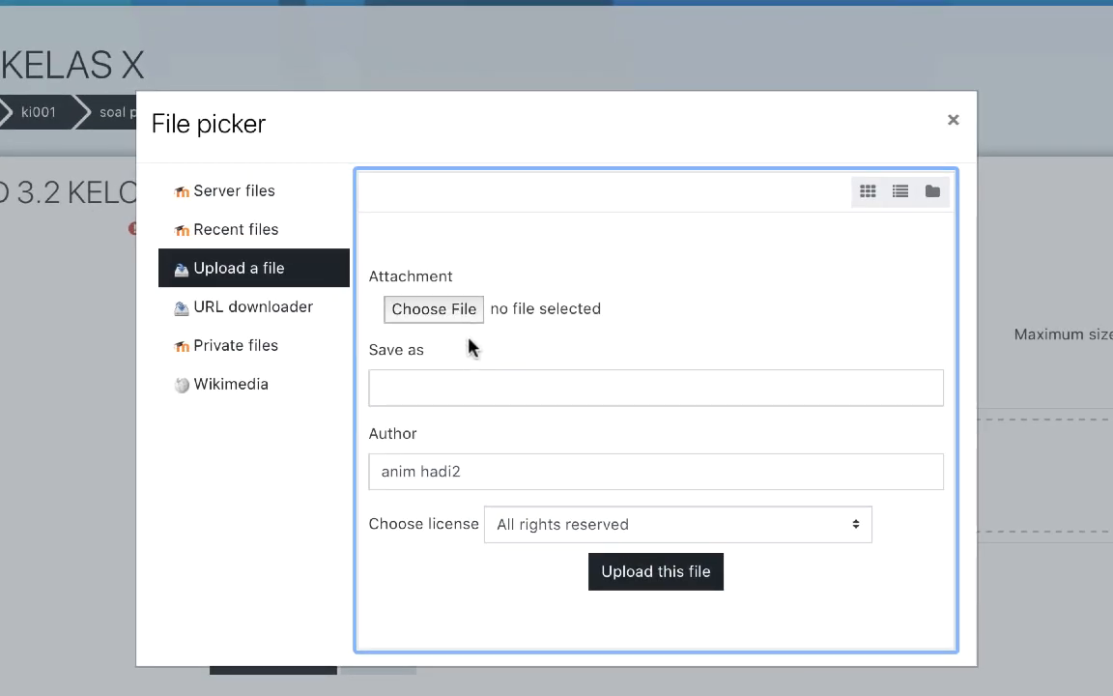
click(464, 314)
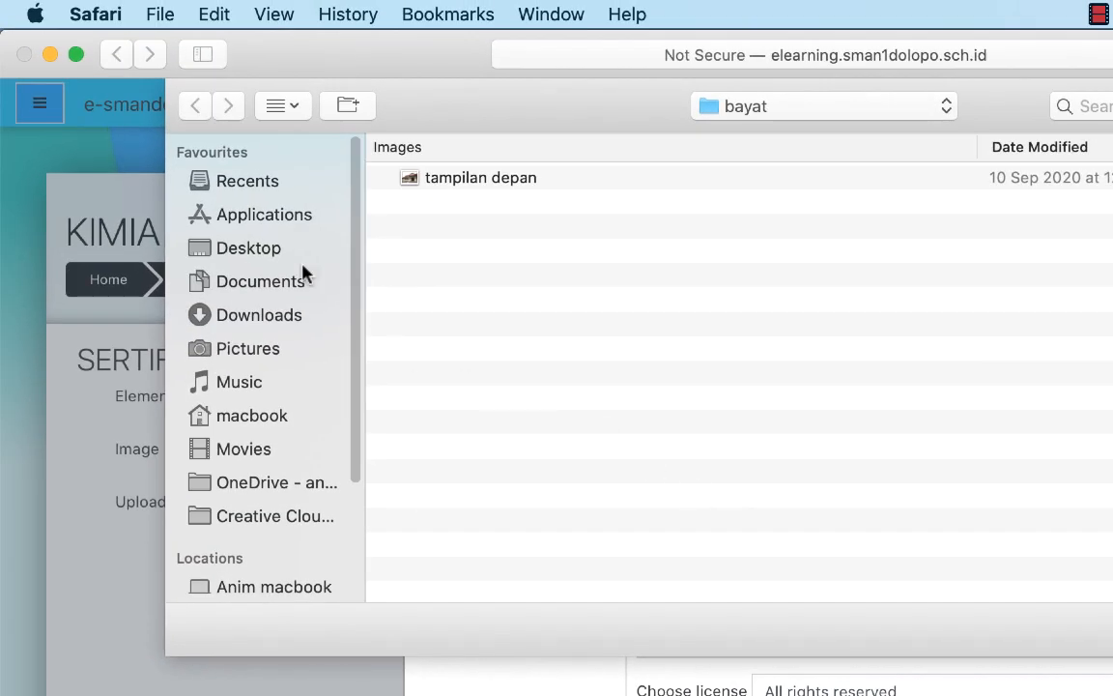
click(287, 252)
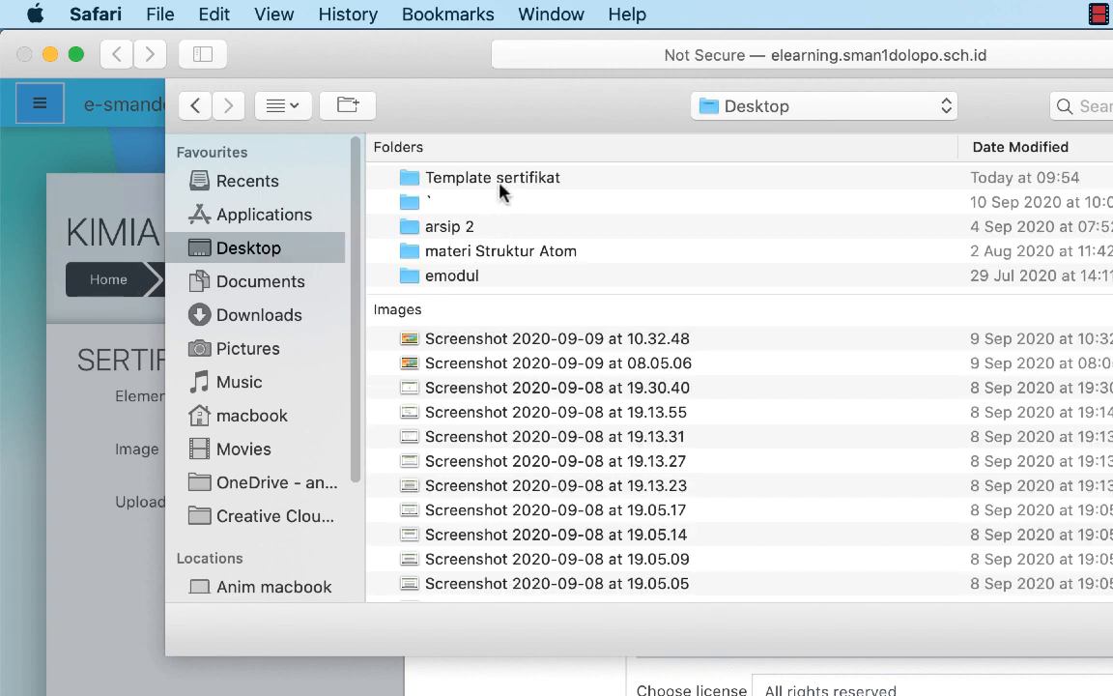
double_click(499, 179)
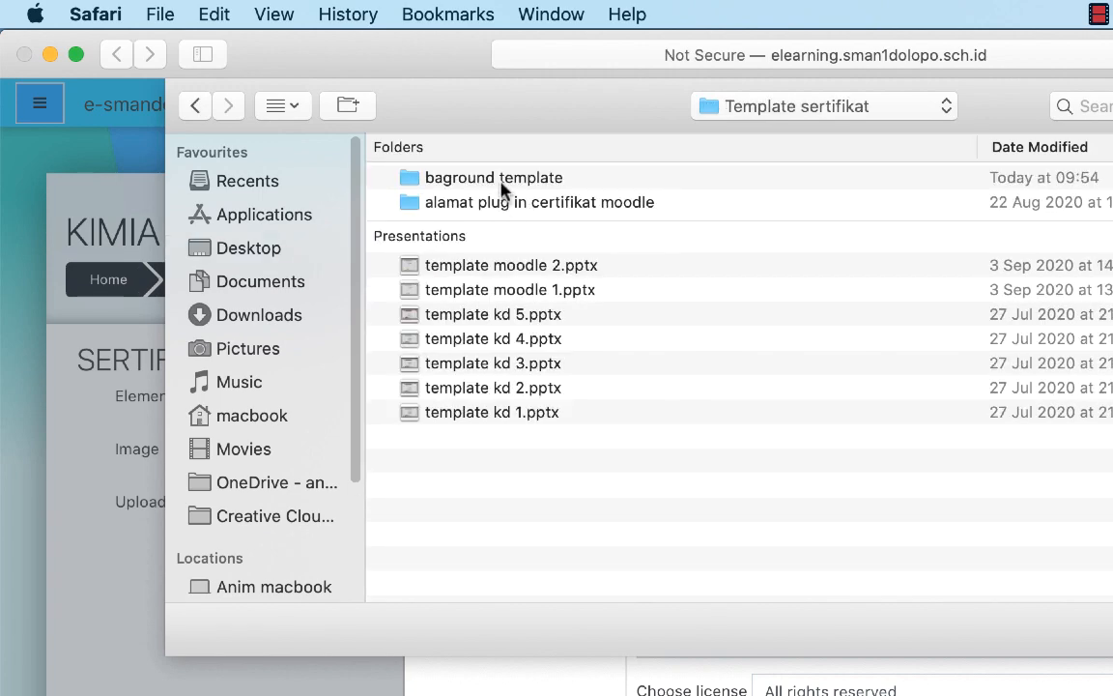
double_click(499, 180)
click(454, 203)
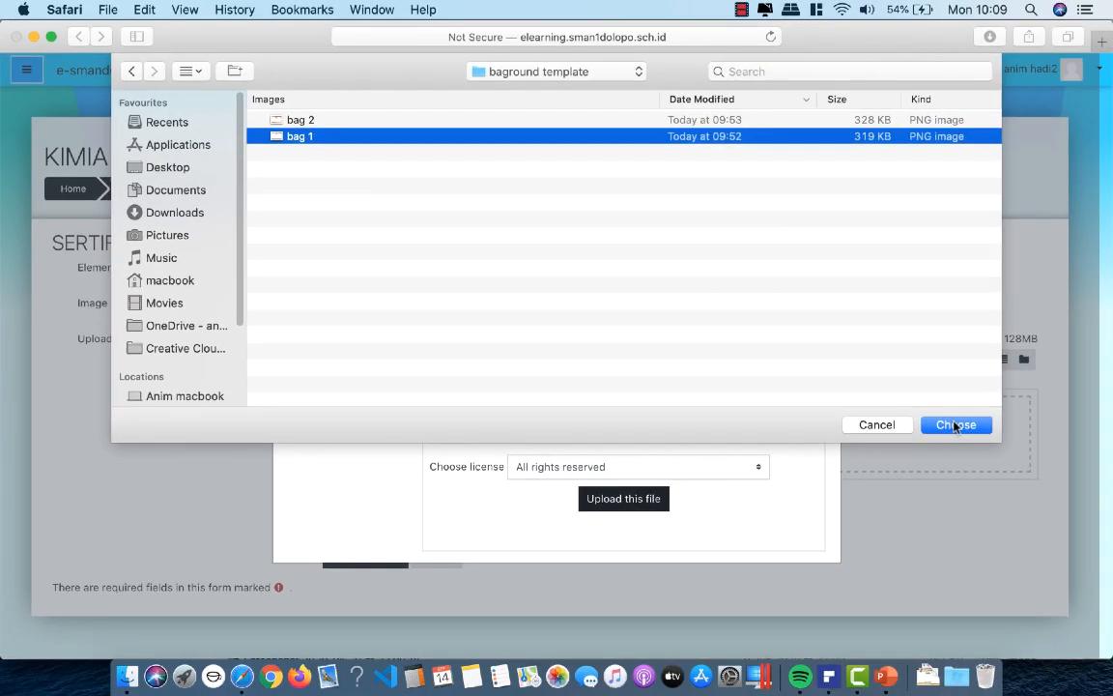
click(954, 416)
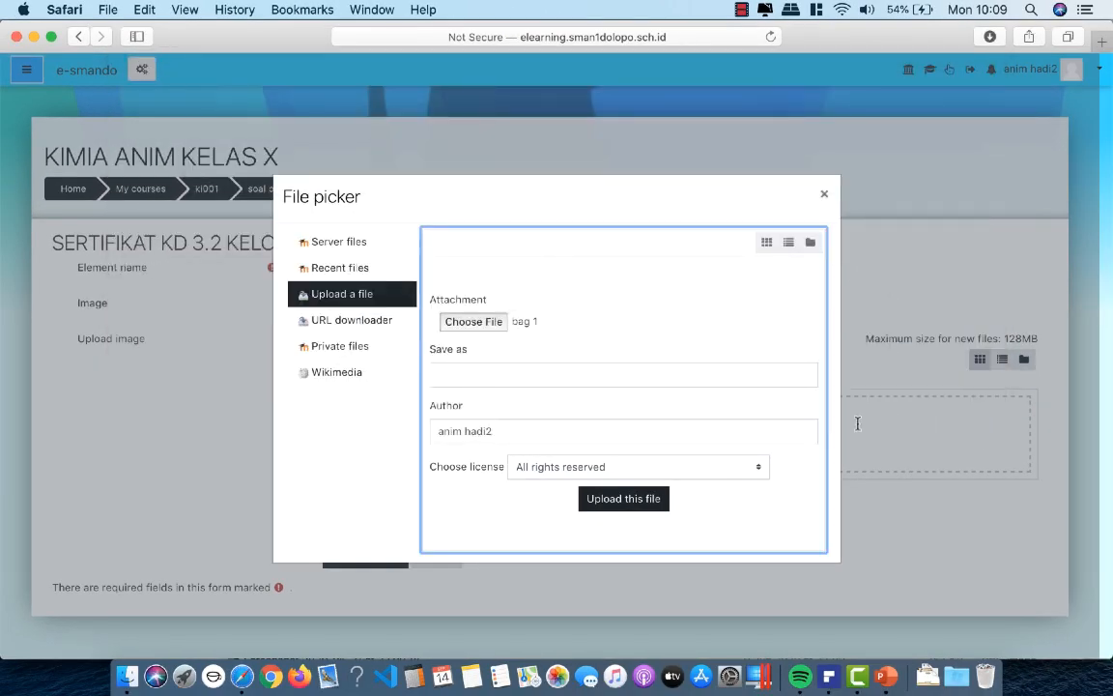
click(637, 508)
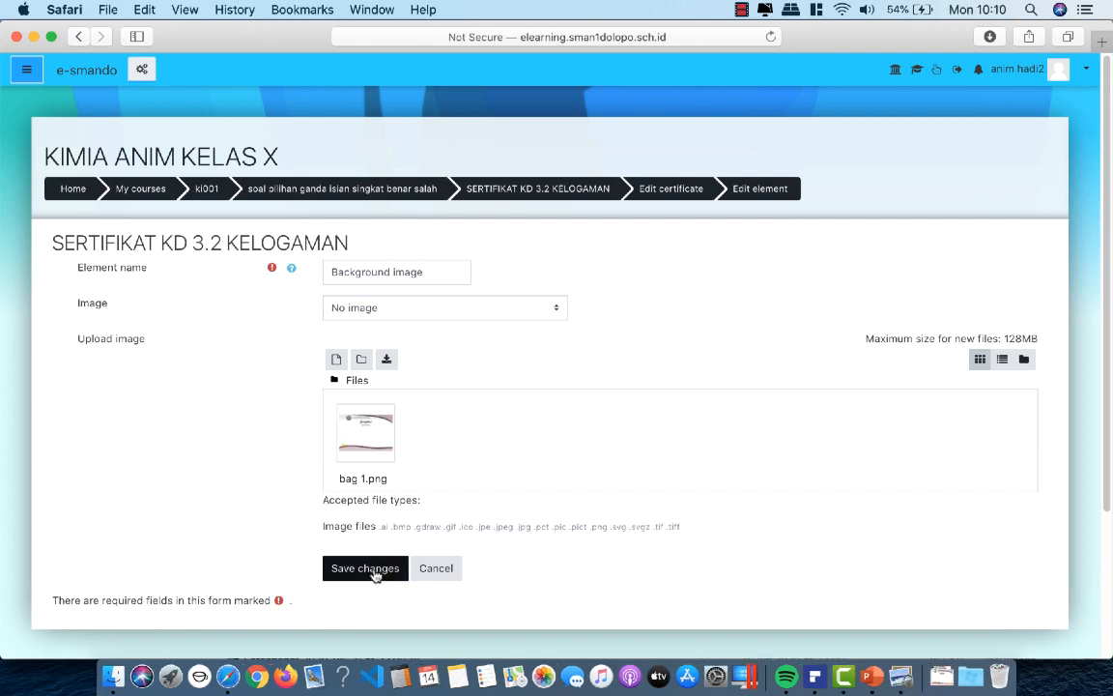
click(365, 569)
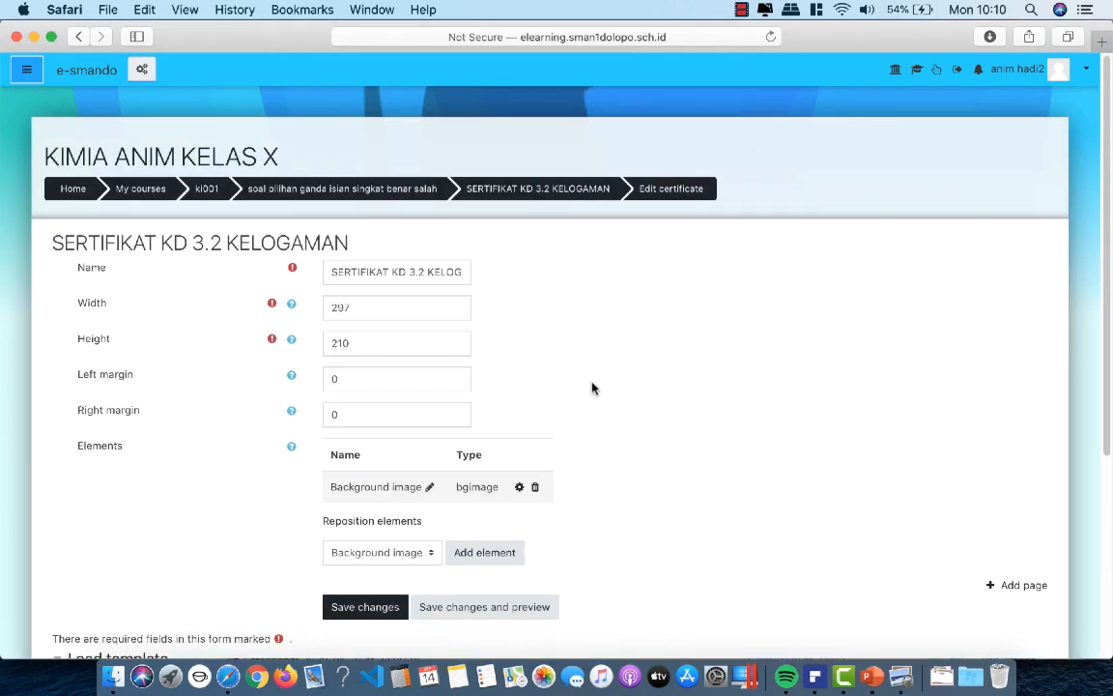
scroll(592, 388, down, 2)
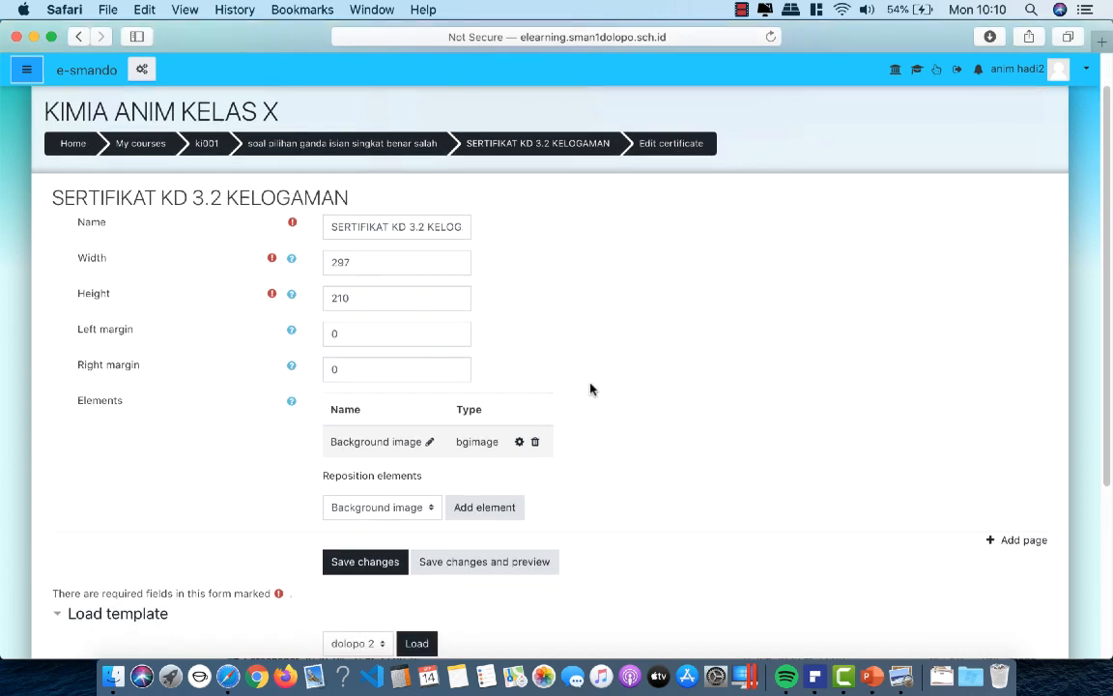
click(431, 442)
key(Escape)
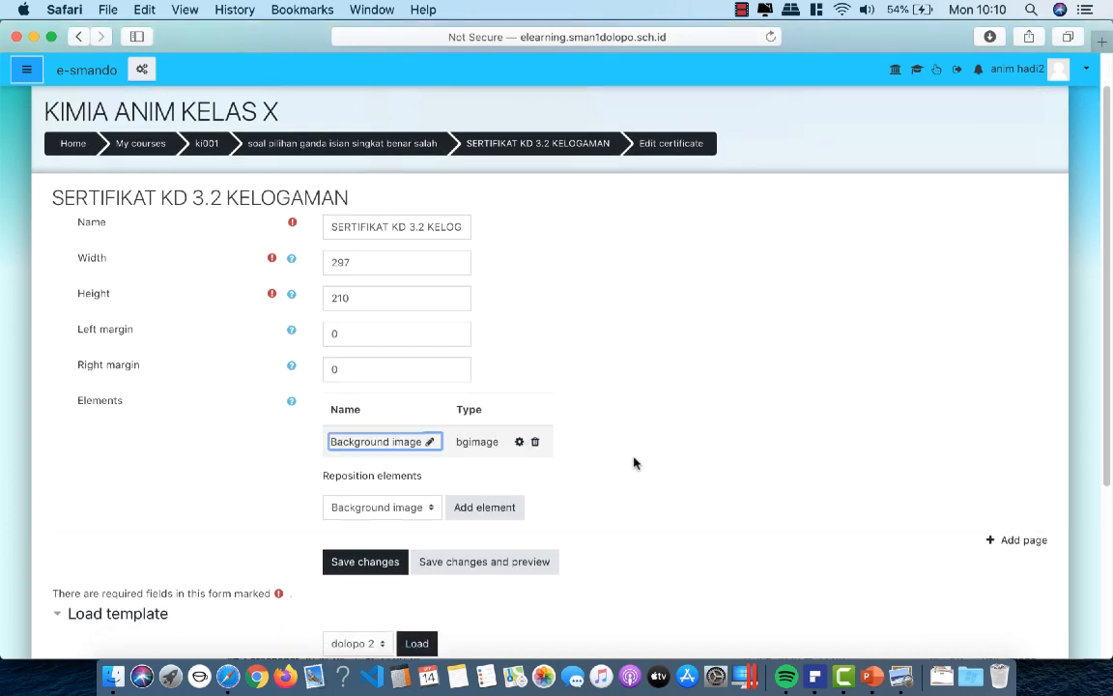
click(518, 443)
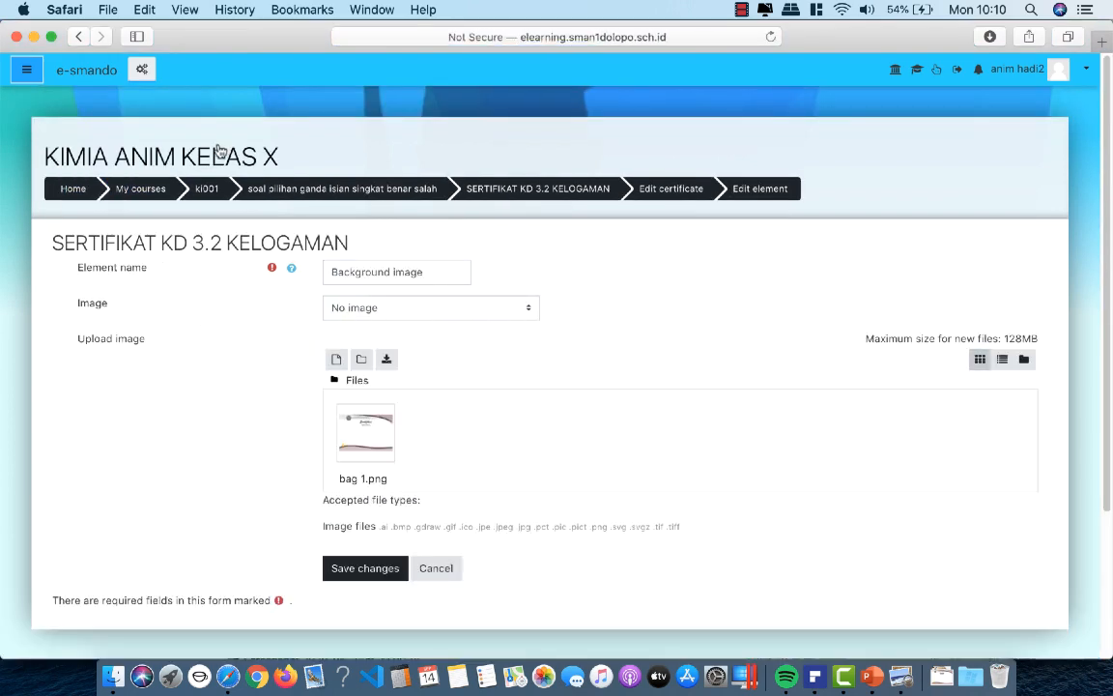
click(79, 35)
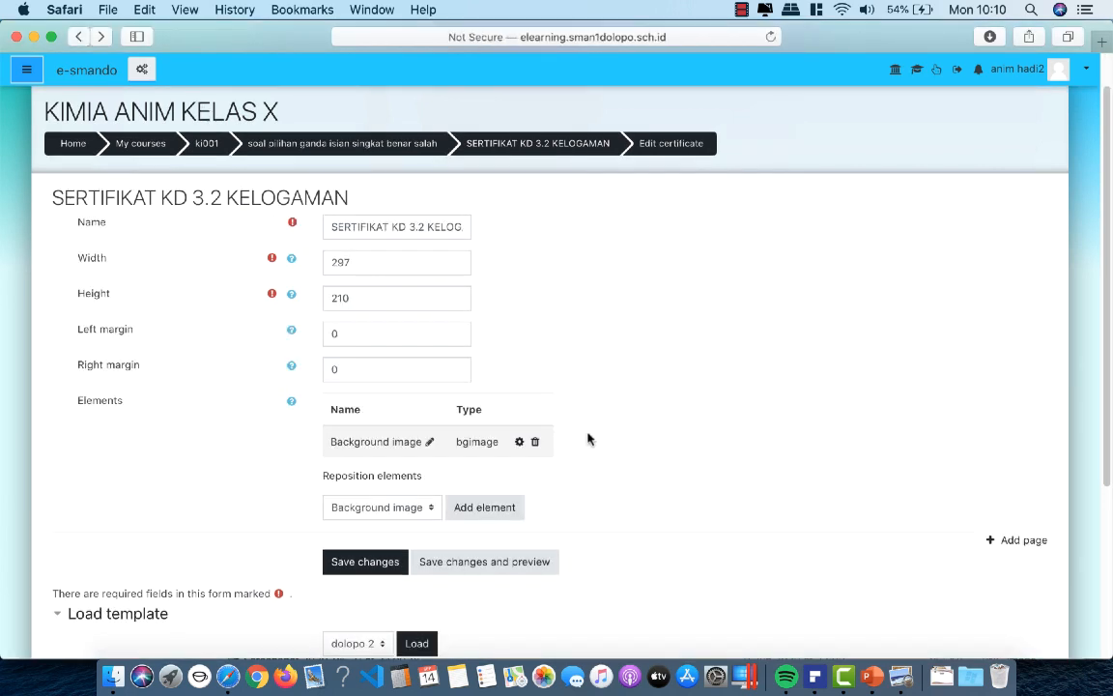
Save the certificate with a preview, check the downloaded SERTIFIKAT_KD_3.2_KELOGAMAN.pdf in PDFelement, and close the viewer
scroll(588, 439, down, 2)
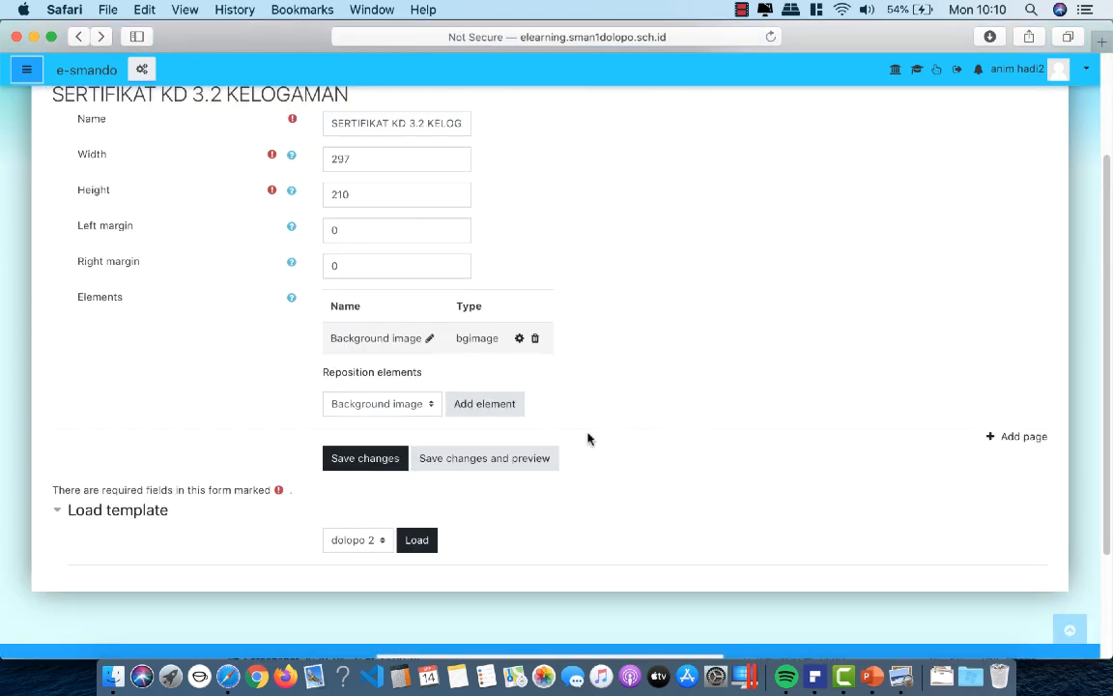
click(477, 458)
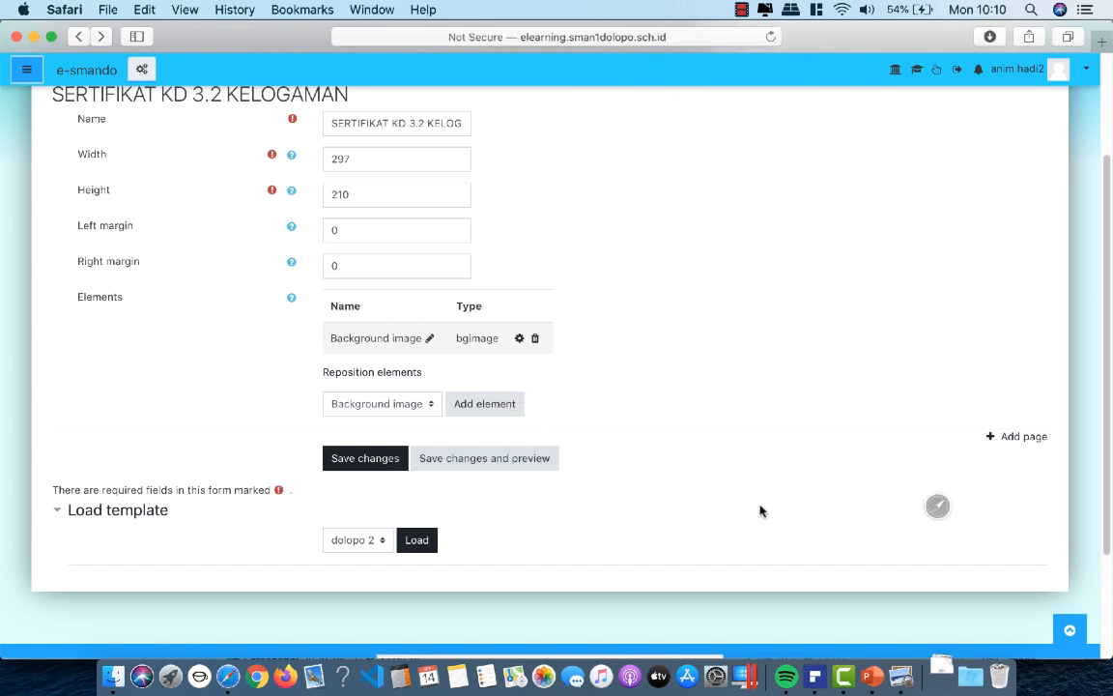
click(970, 676)
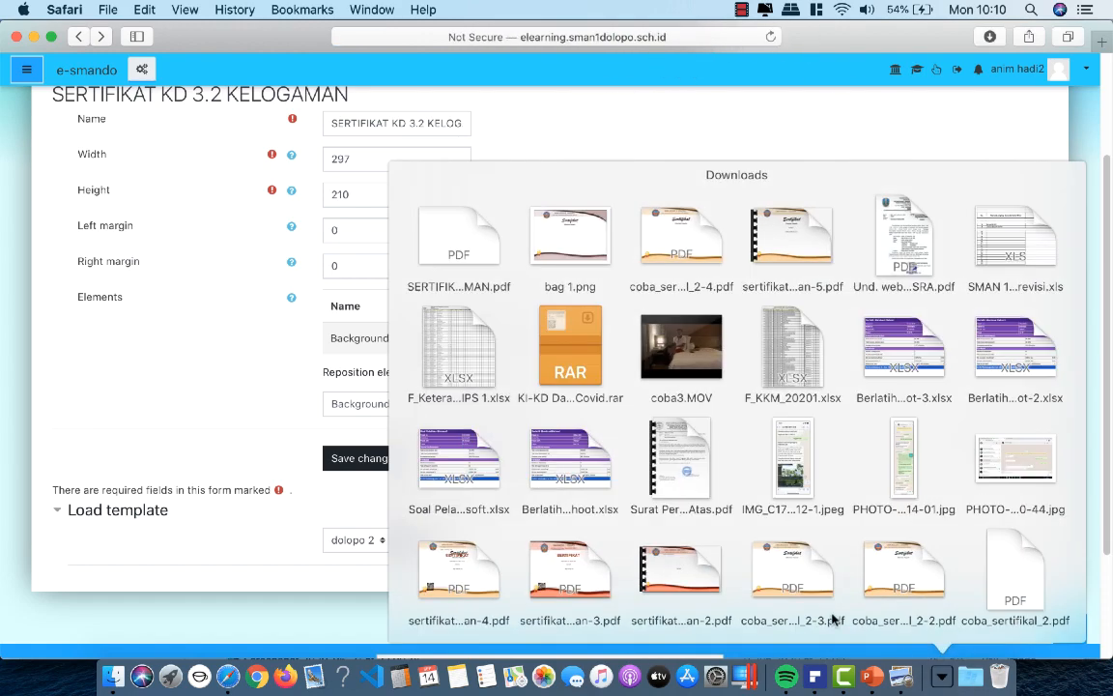
click(458, 271)
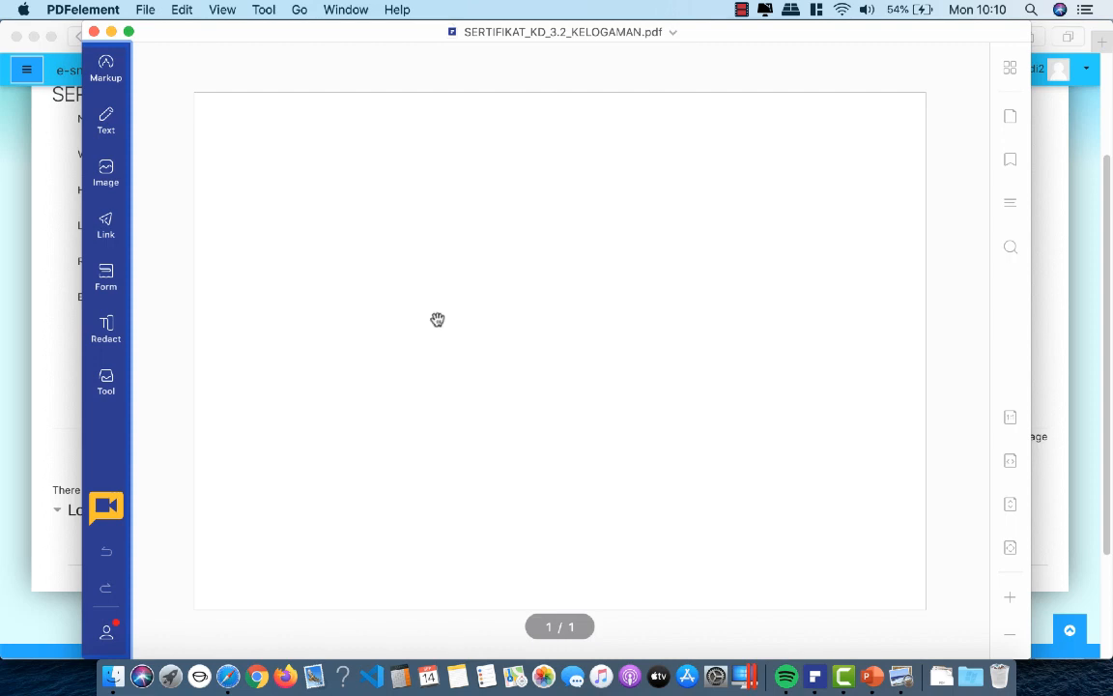
click(94, 31)
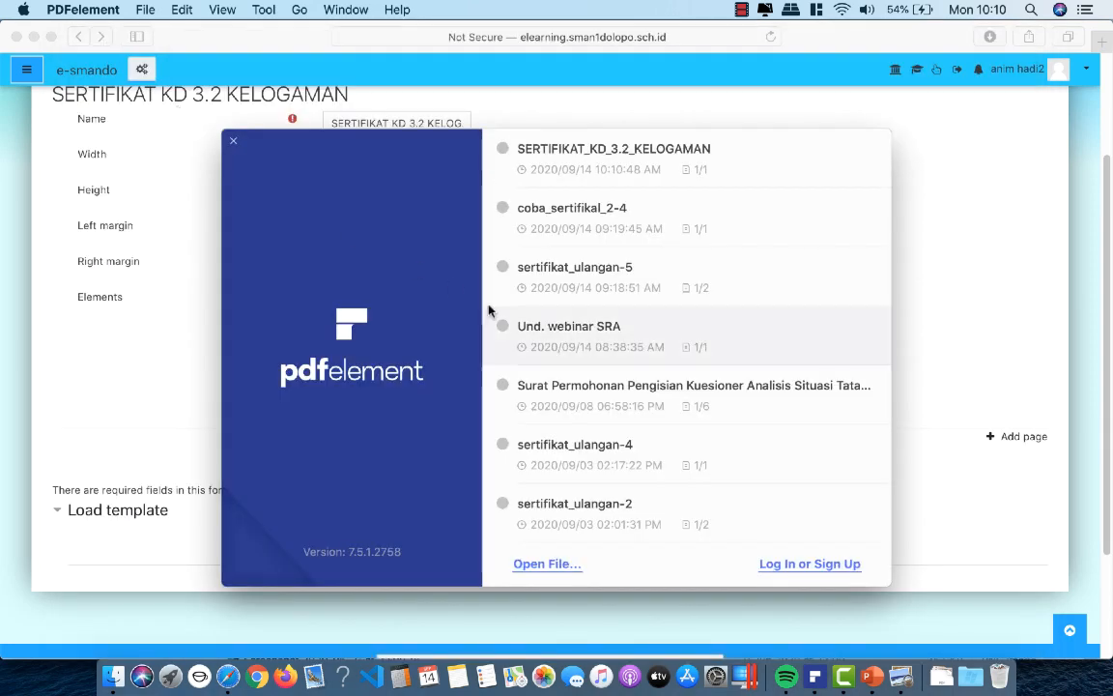
click(231, 143)
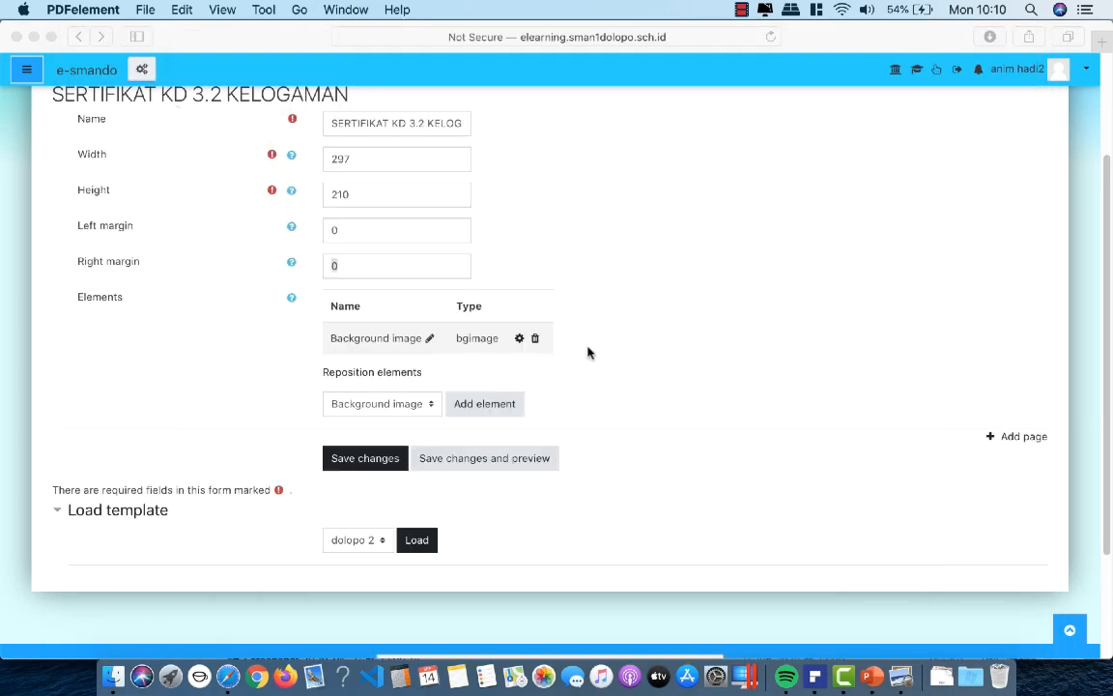
Edit the Background image element to use "Course image: bag 1.png" as its image and save the changes
scroll(588, 350, up, 1)
click(519, 362)
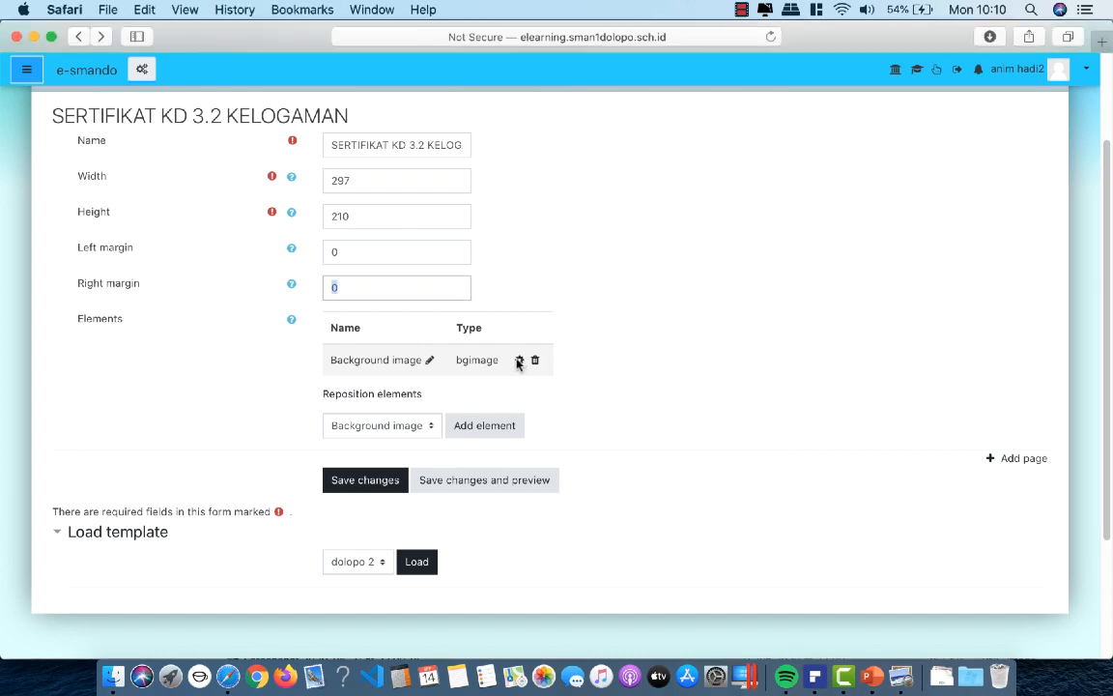
click(519, 362)
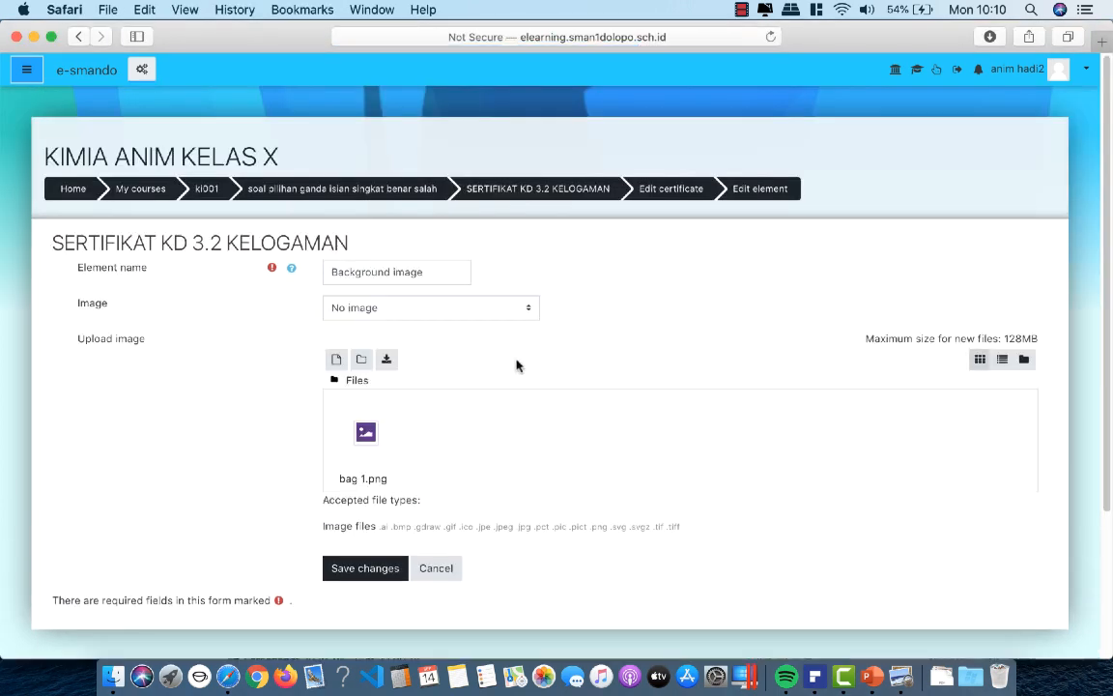
click(459, 309)
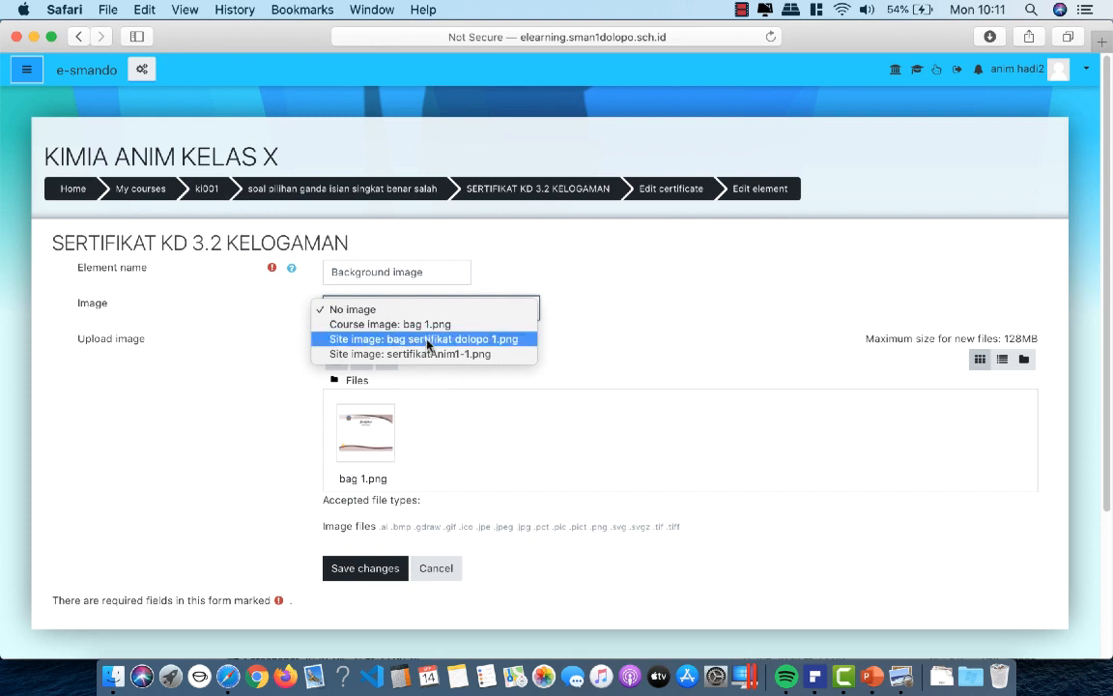
click(421, 327)
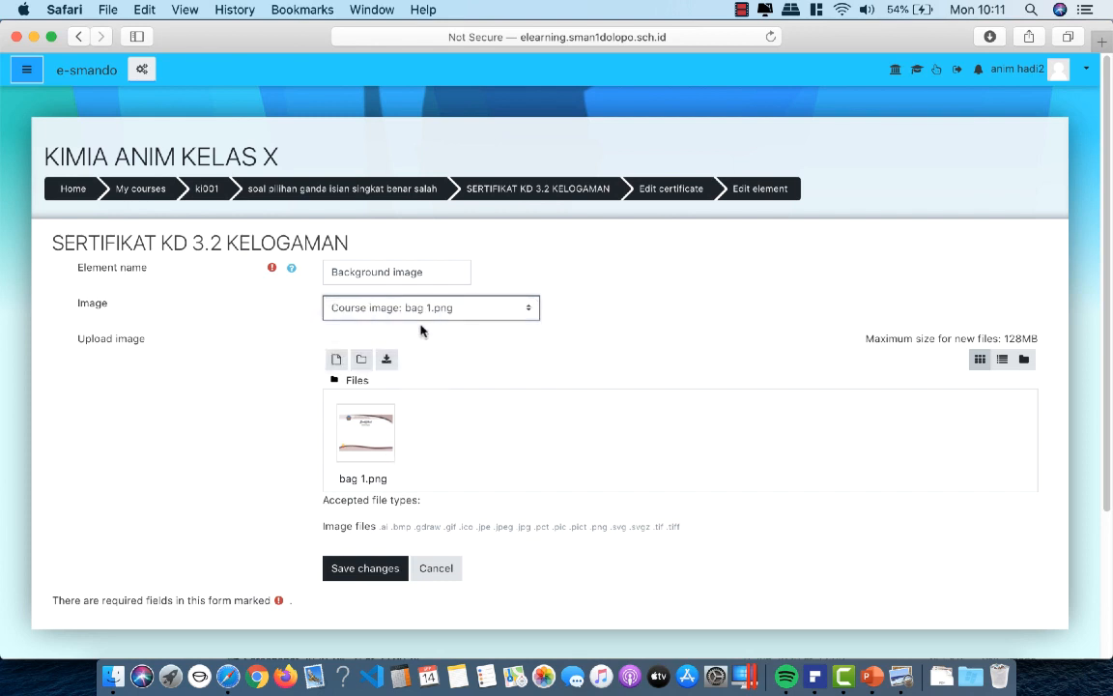
click(367, 567)
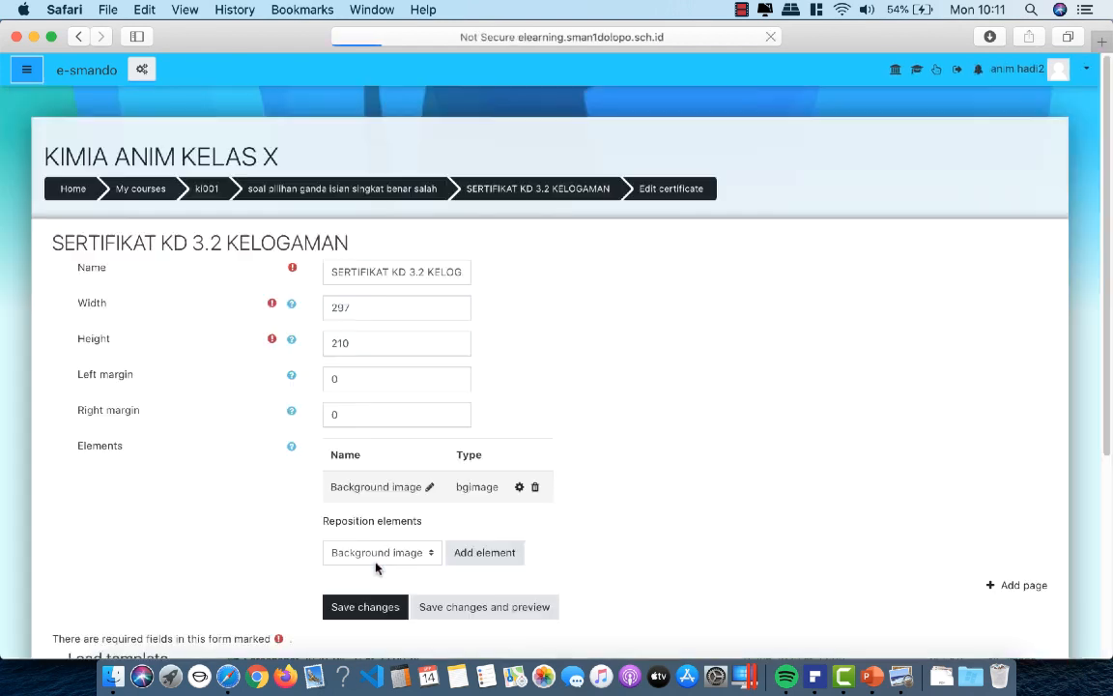
Preview the certificate again, check the background in the downloaded SERTIFIKAT_KD_3.2_KELOGAMAN-2.pdf in PDFelement, and close the viewer
scroll(657, 415, down, 1)
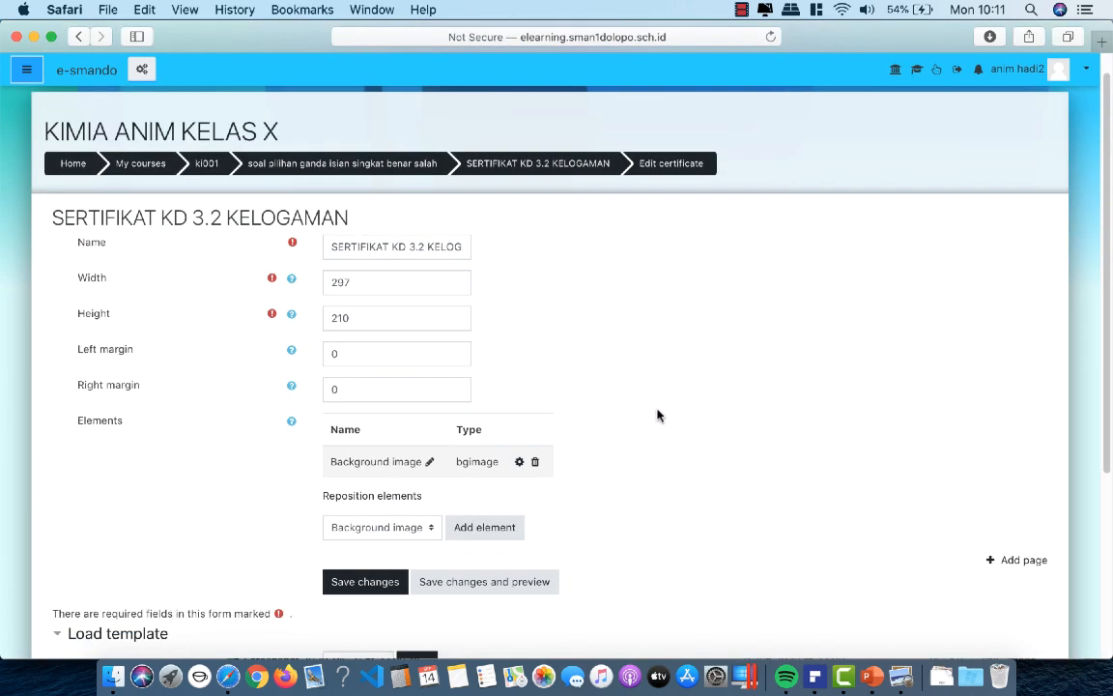
click(507, 582)
click(942, 679)
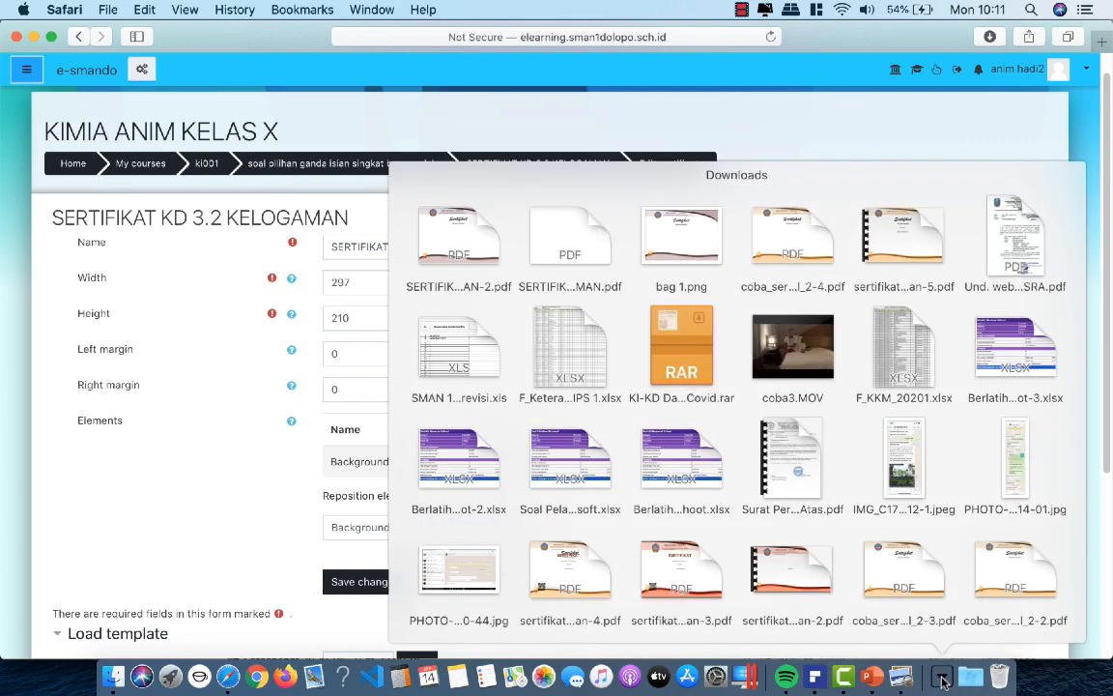
click(464, 237)
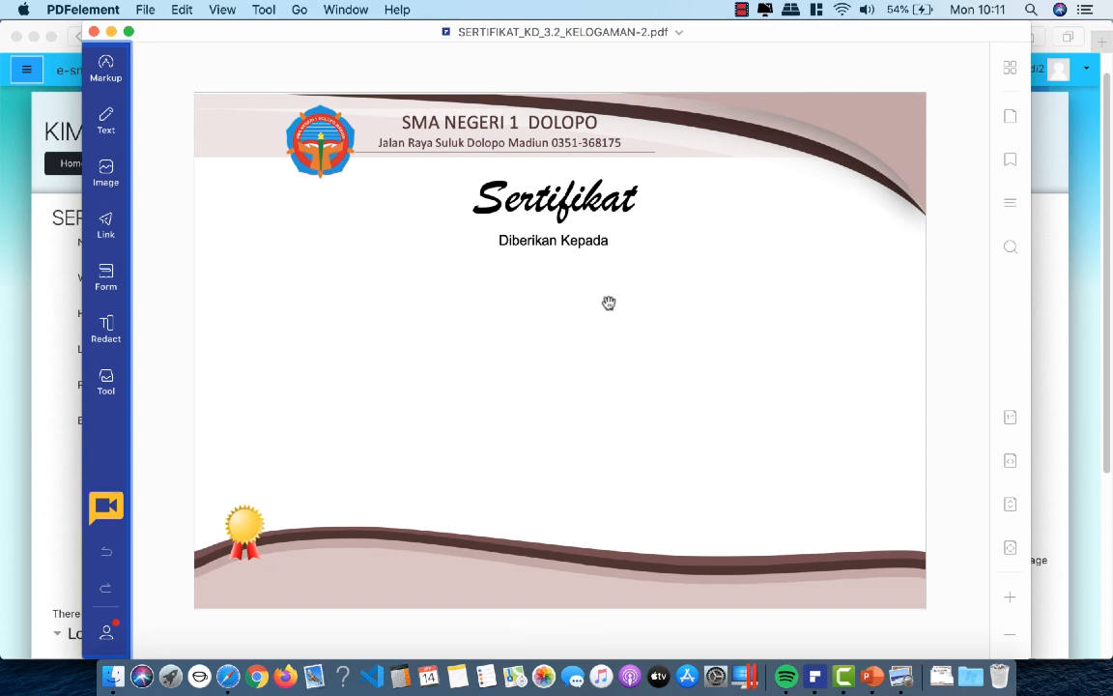
click(93, 31)
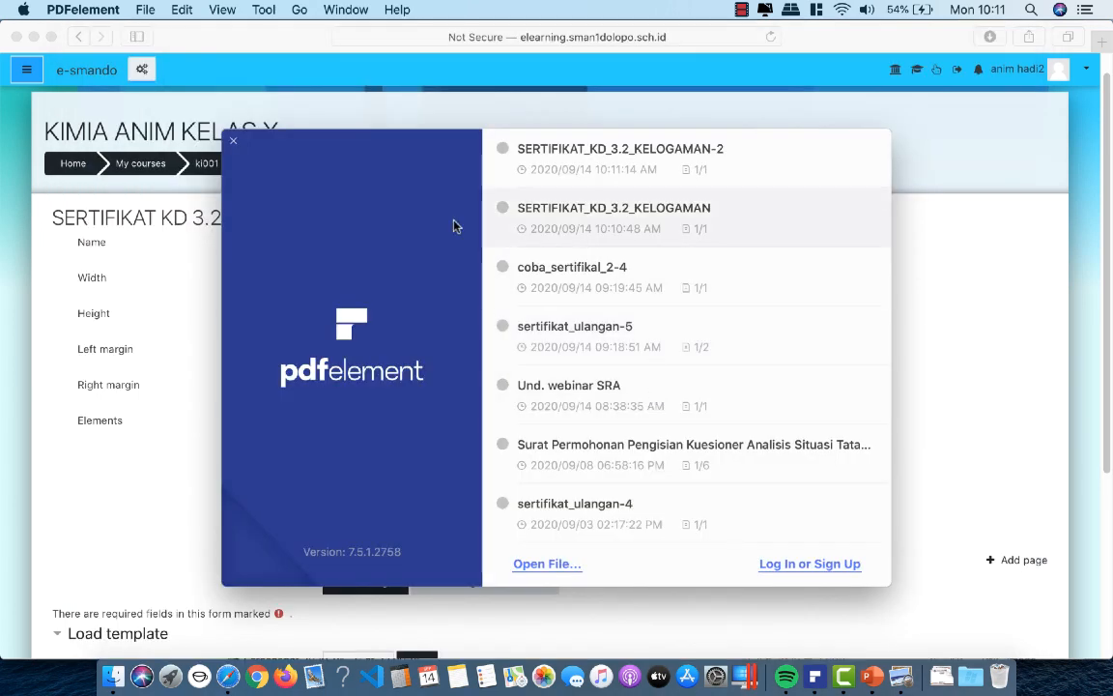
click(233, 141)
scroll(702, 411, down, 5)
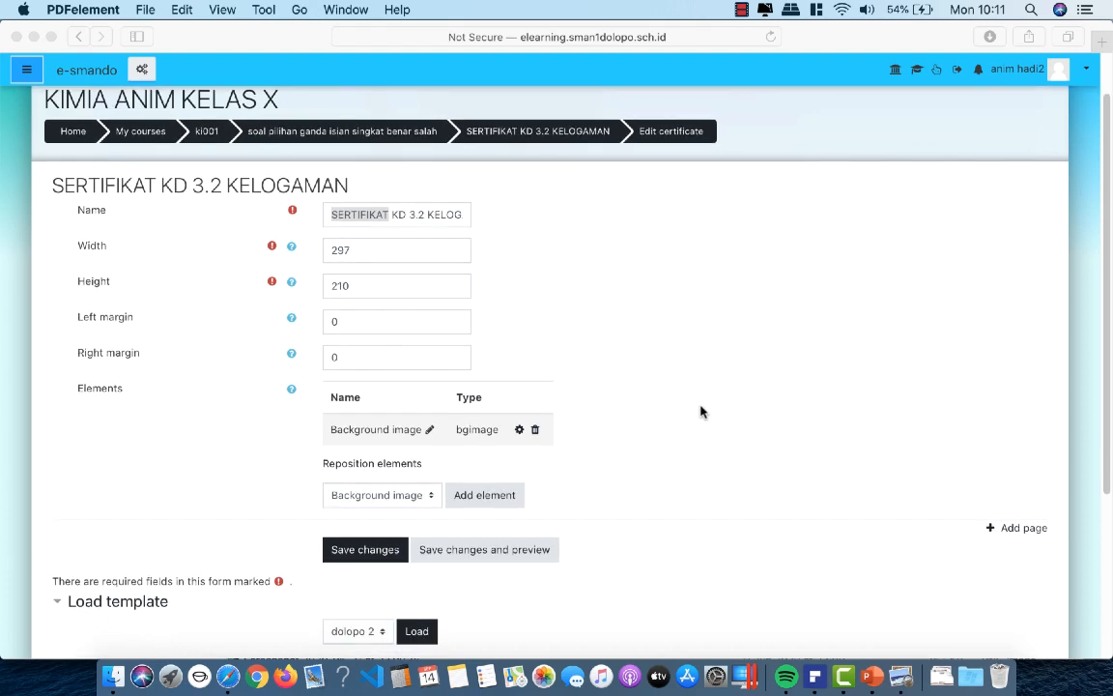
scroll(624, 369, up, 2)
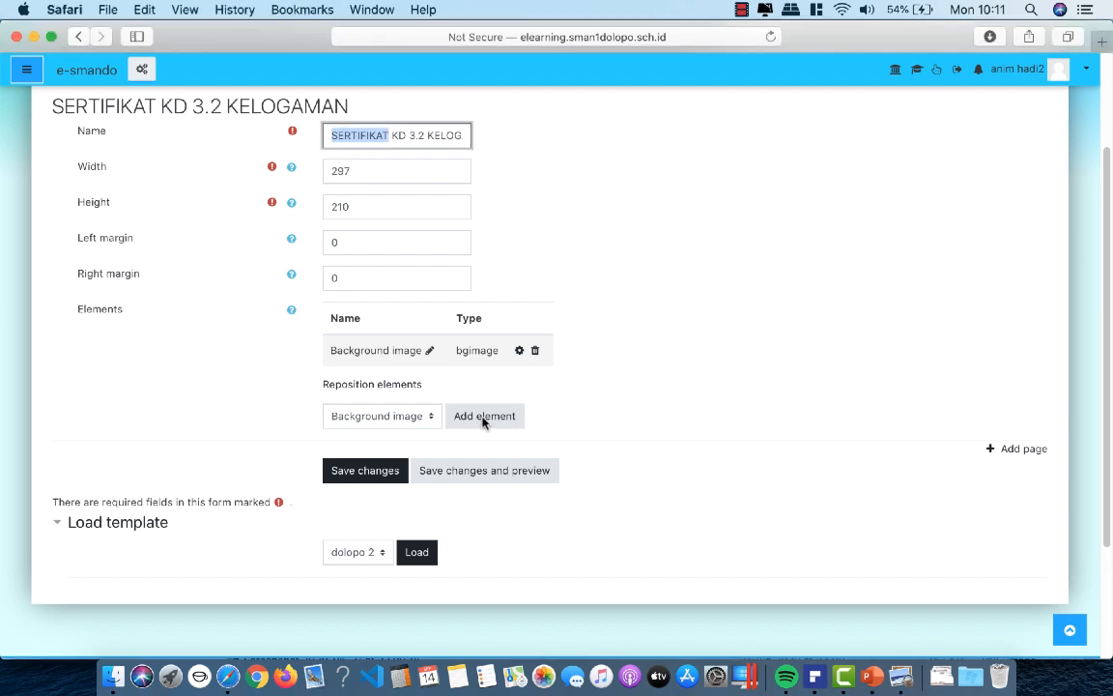
click(396, 416)
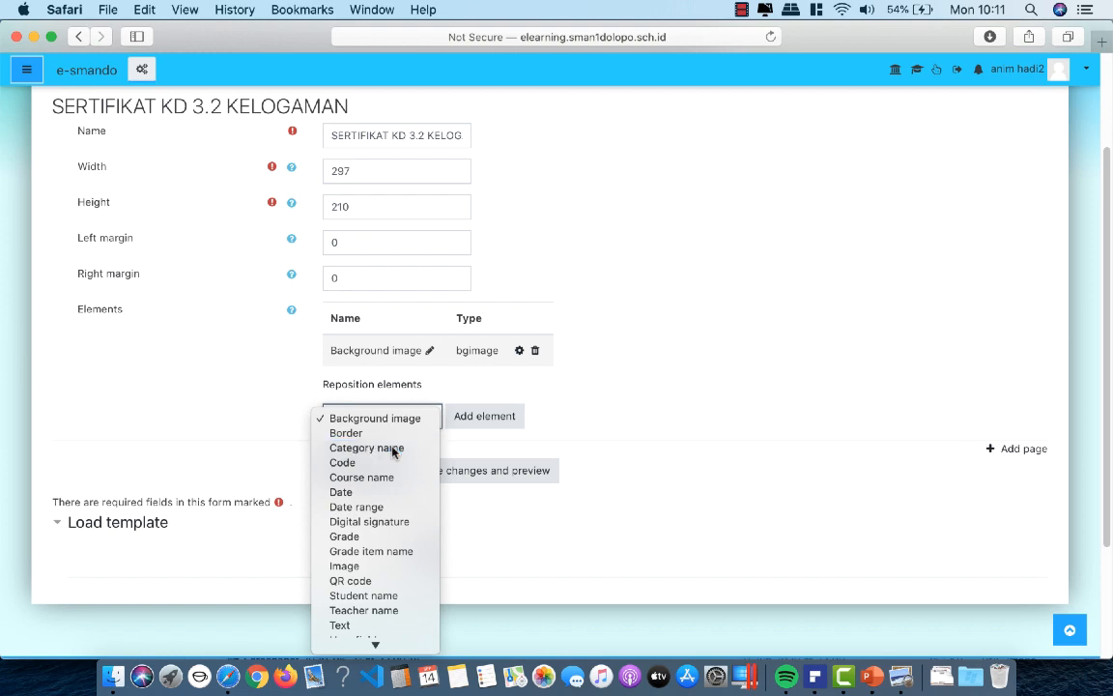
click(394, 448)
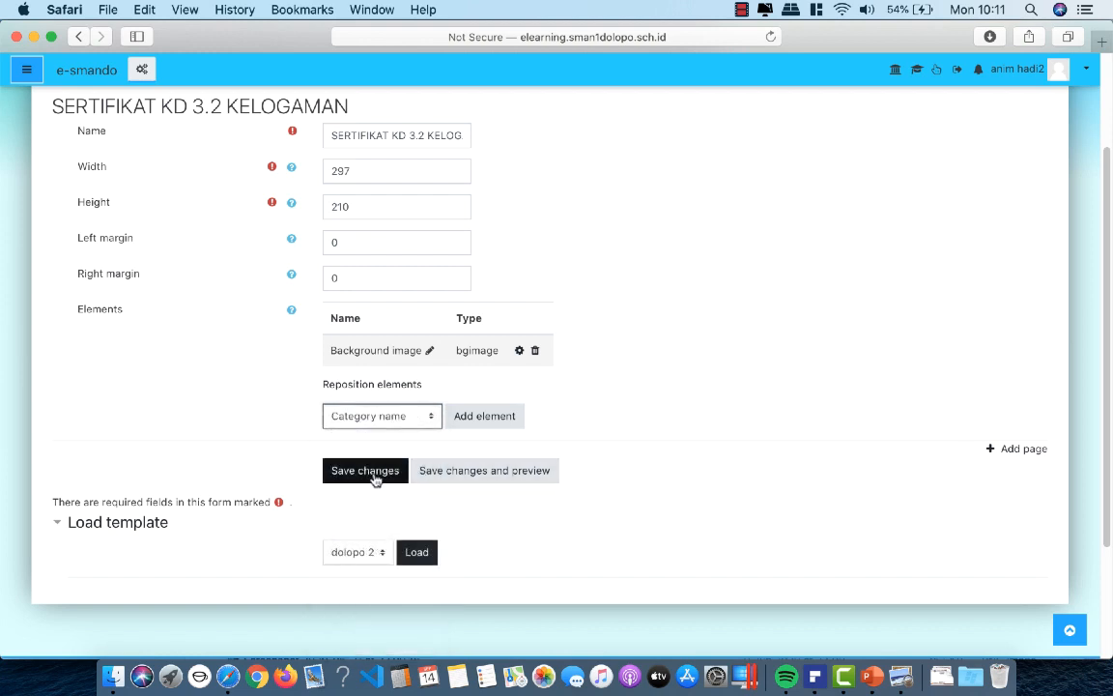
click(373, 475)
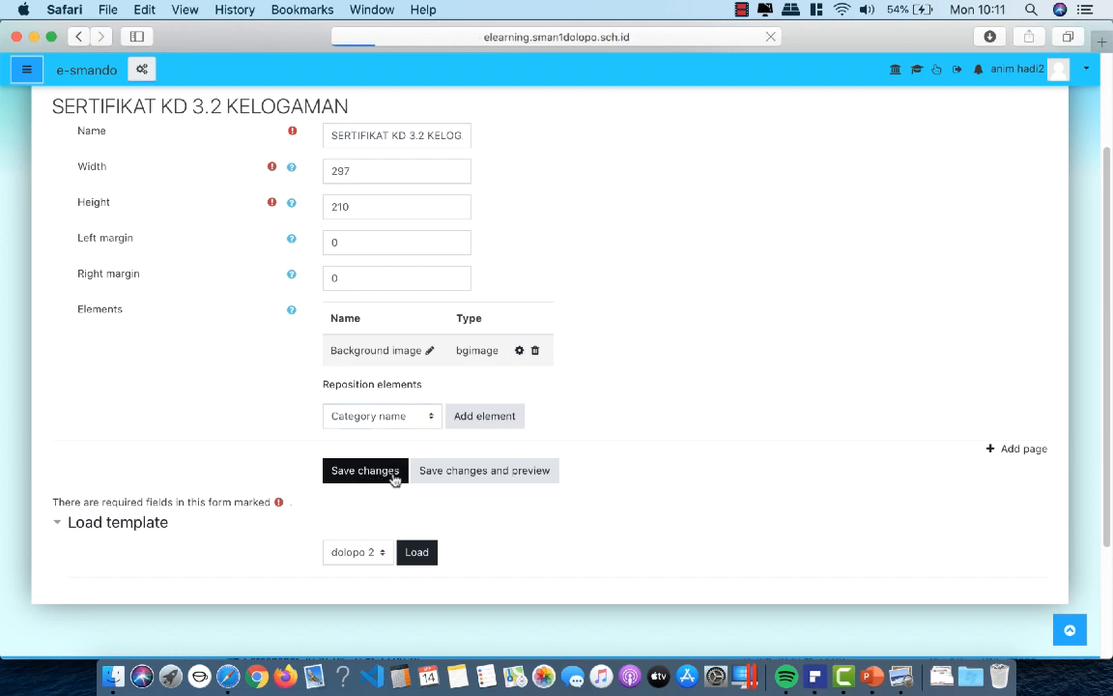
scroll(580, 459, down, 5)
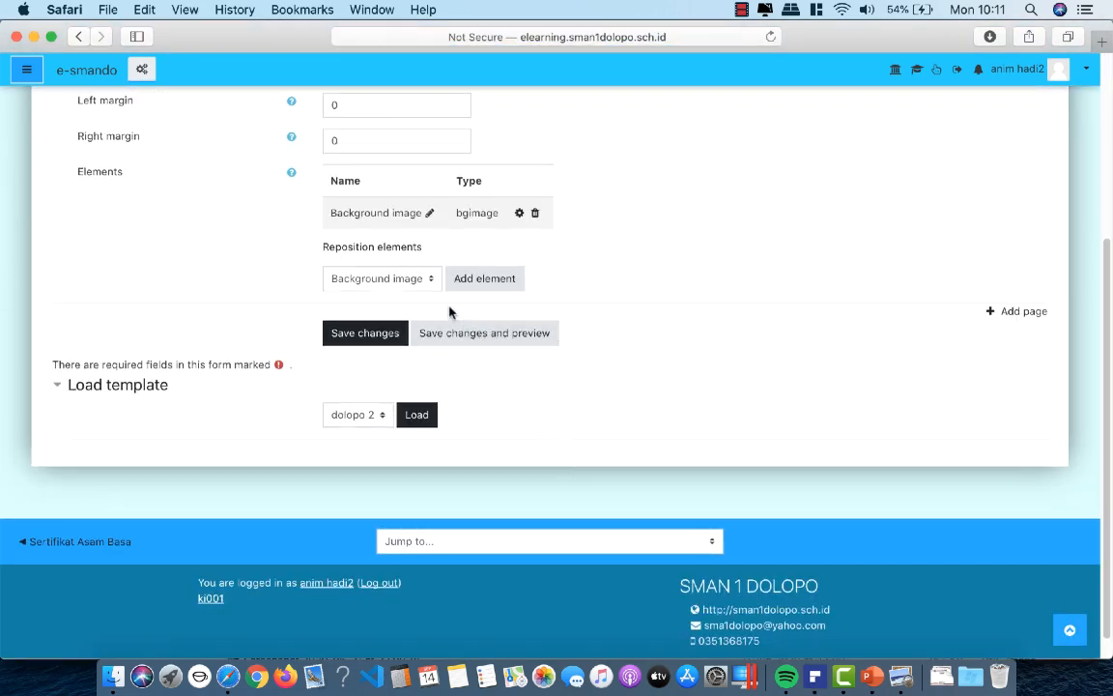
click(494, 280)
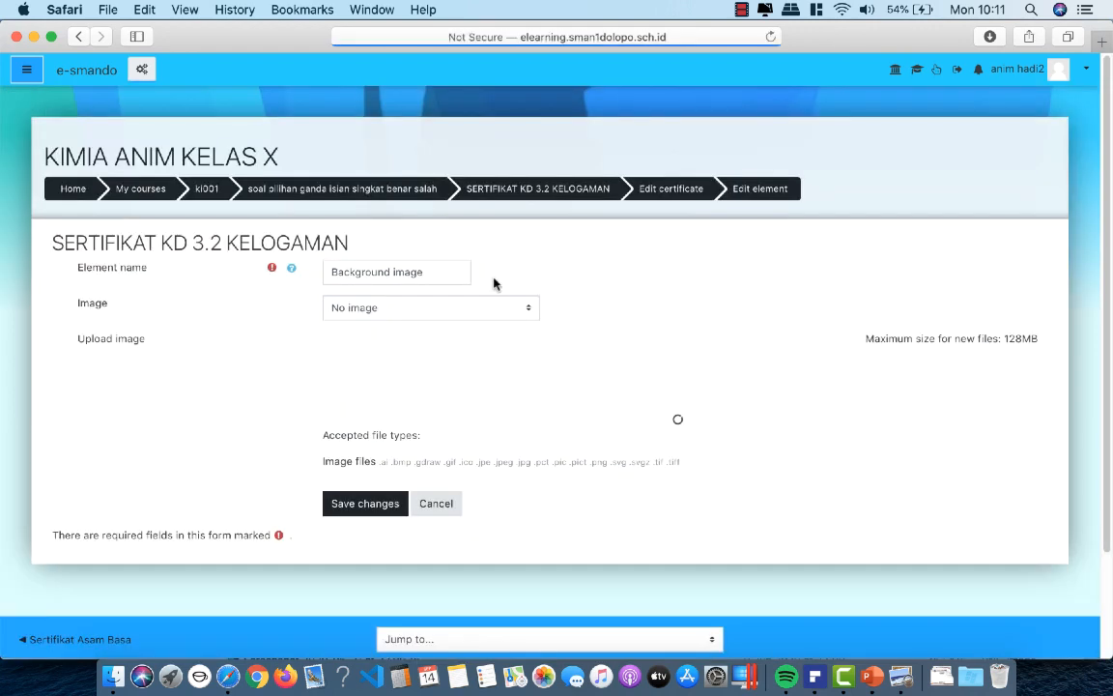
scroll(465, 362, down, 2)
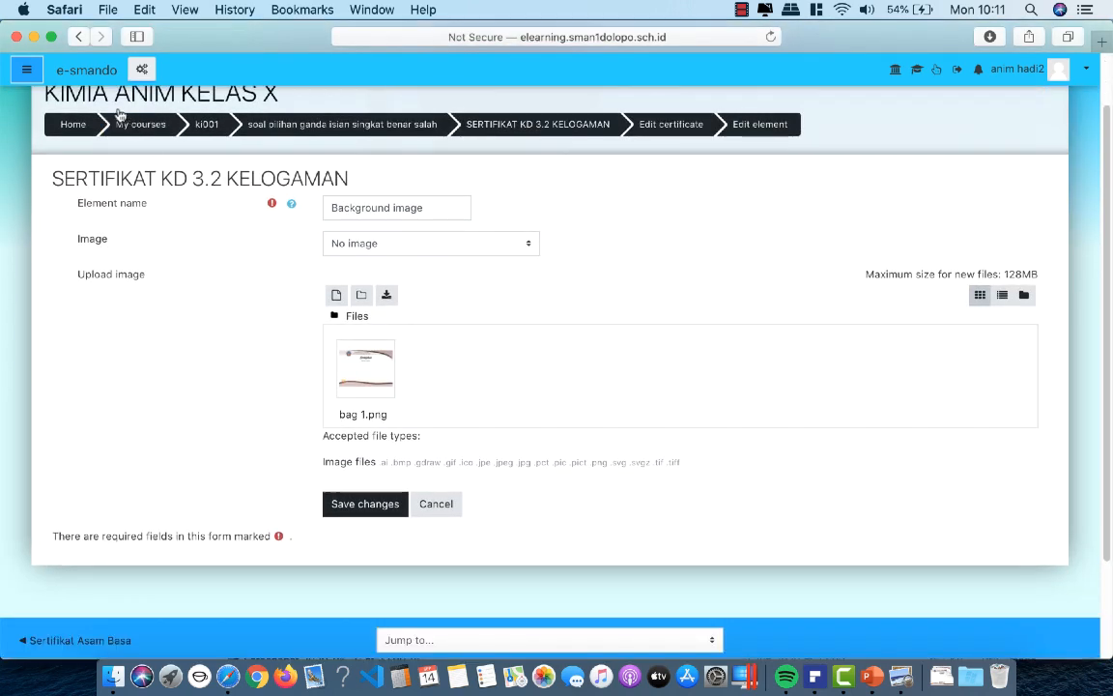
click(78, 35)
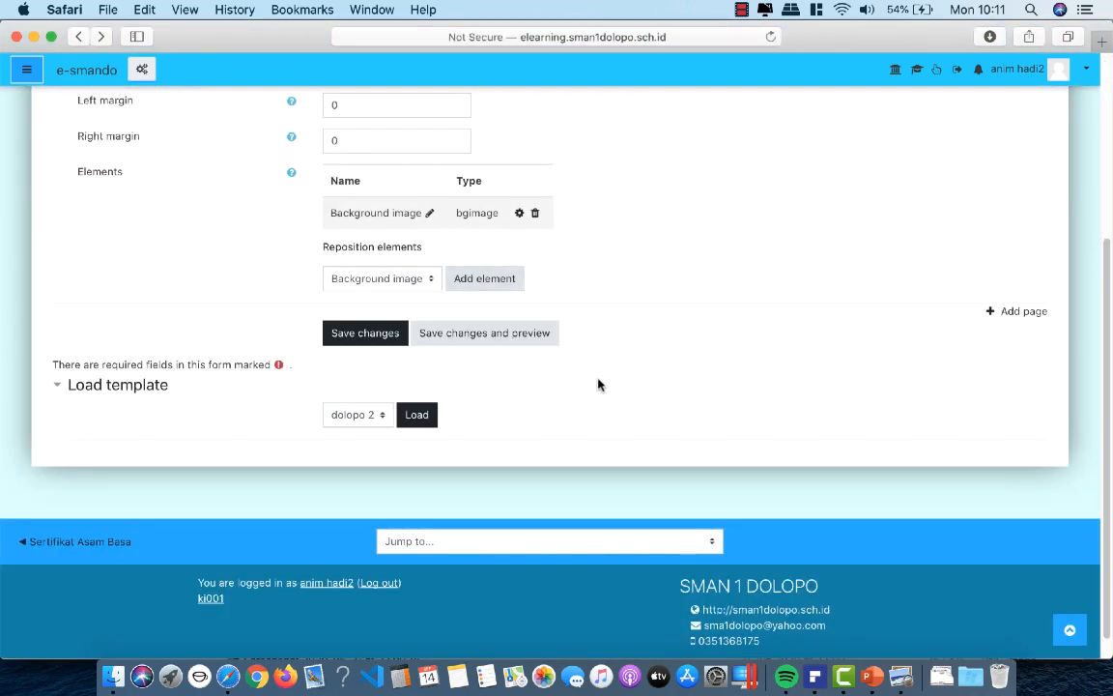
Add a Course name element to the certificate and save it with the default font, size and colour
click(427, 281)
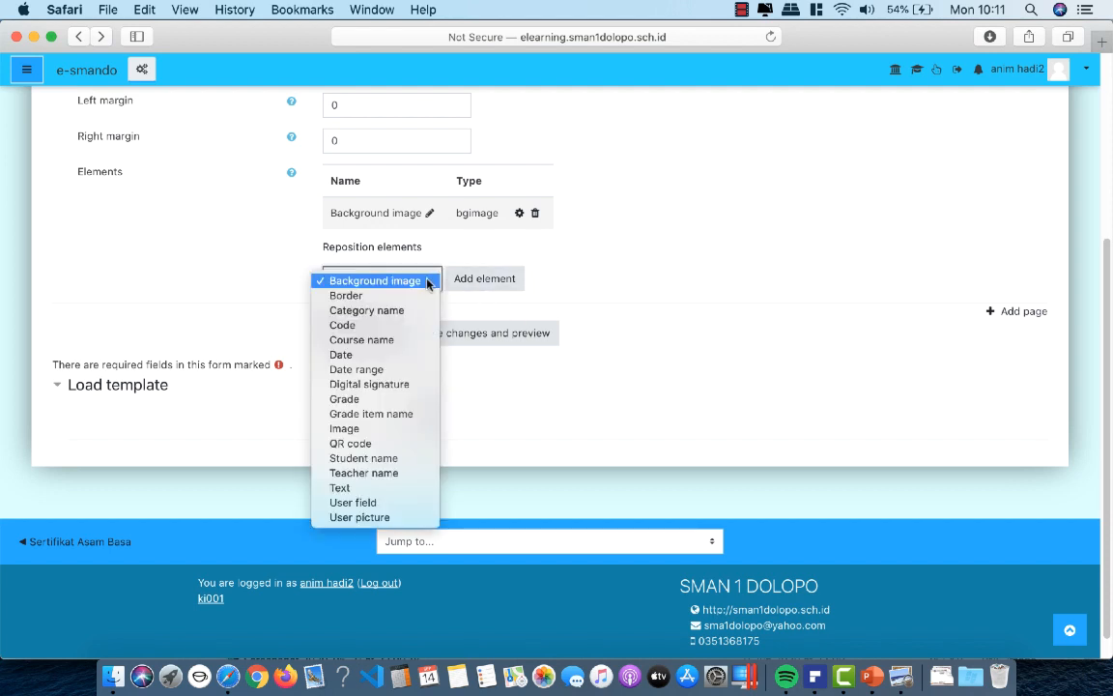
click(397, 341)
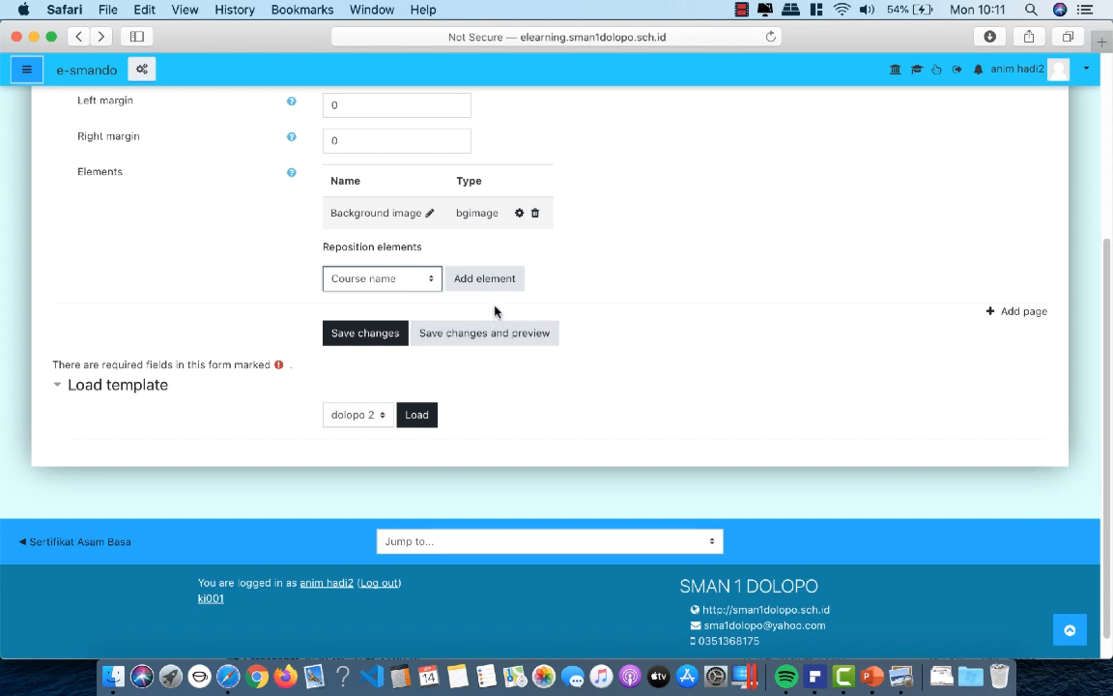
click(484, 280)
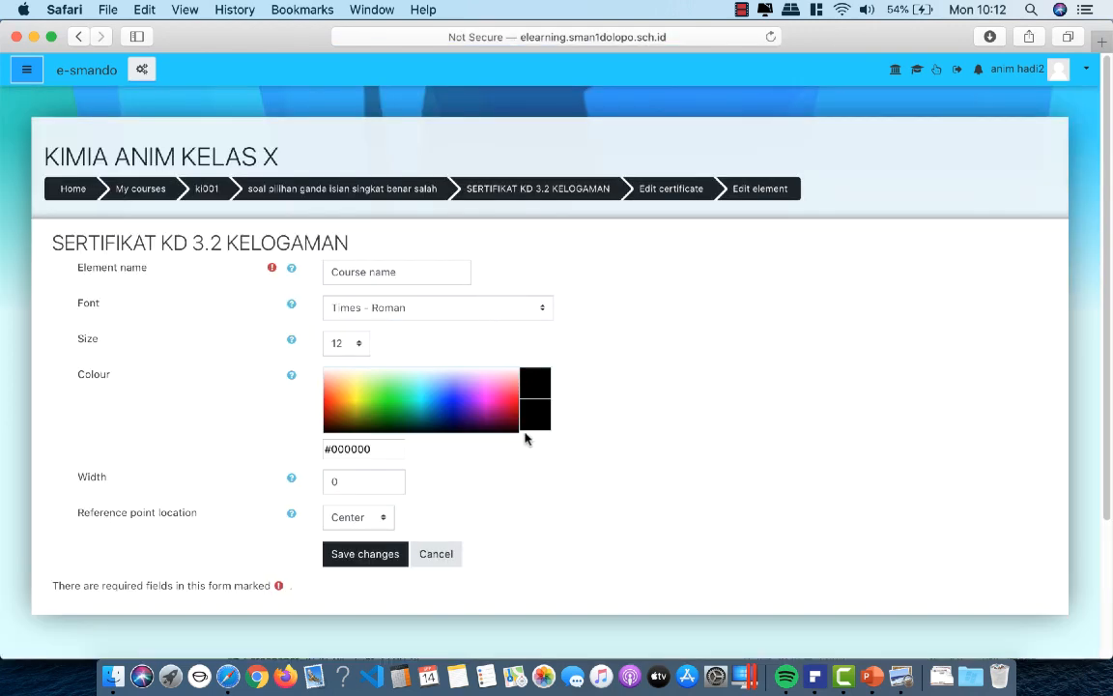
scroll(525, 440, down, 3)
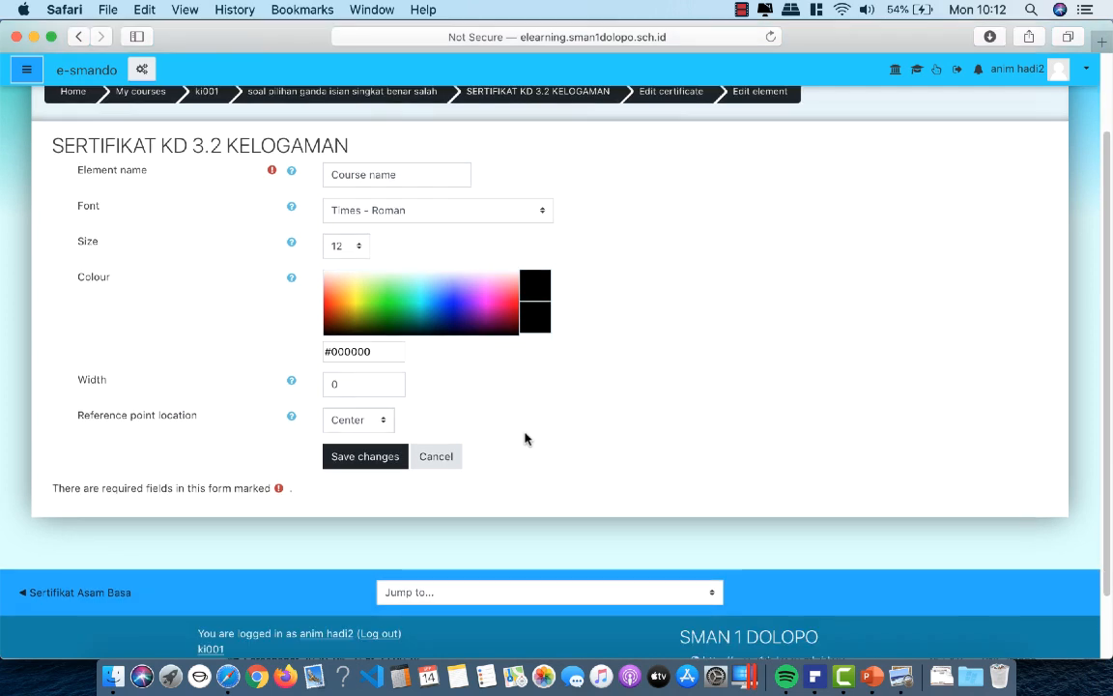
click(365, 457)
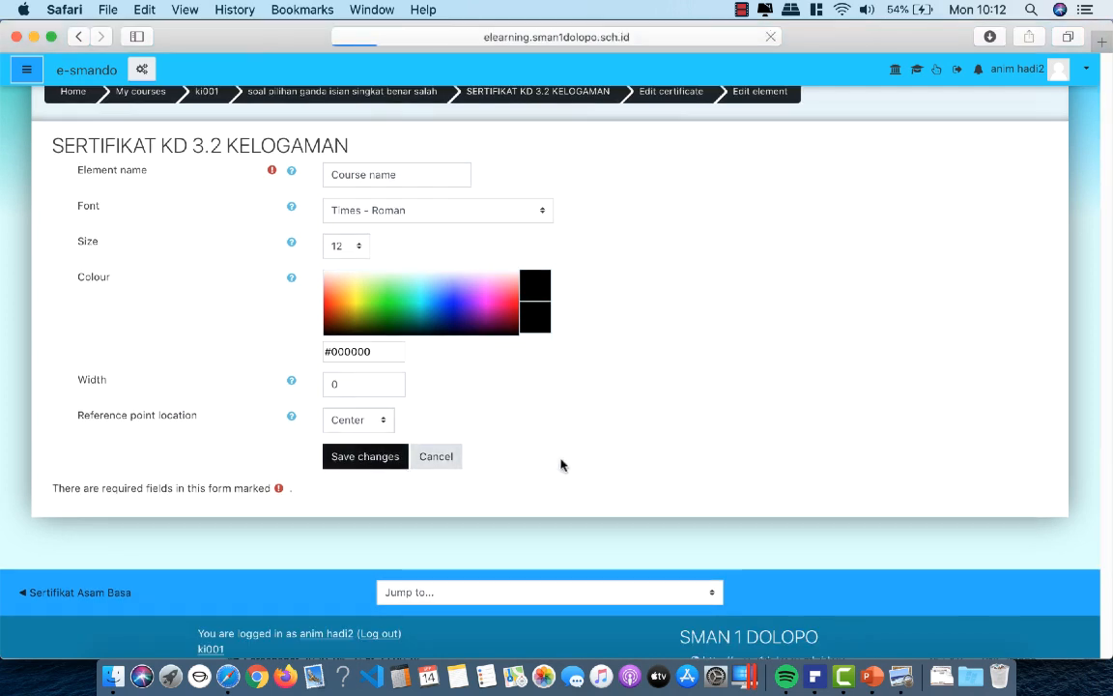
scroll(567, 464, down, 5)
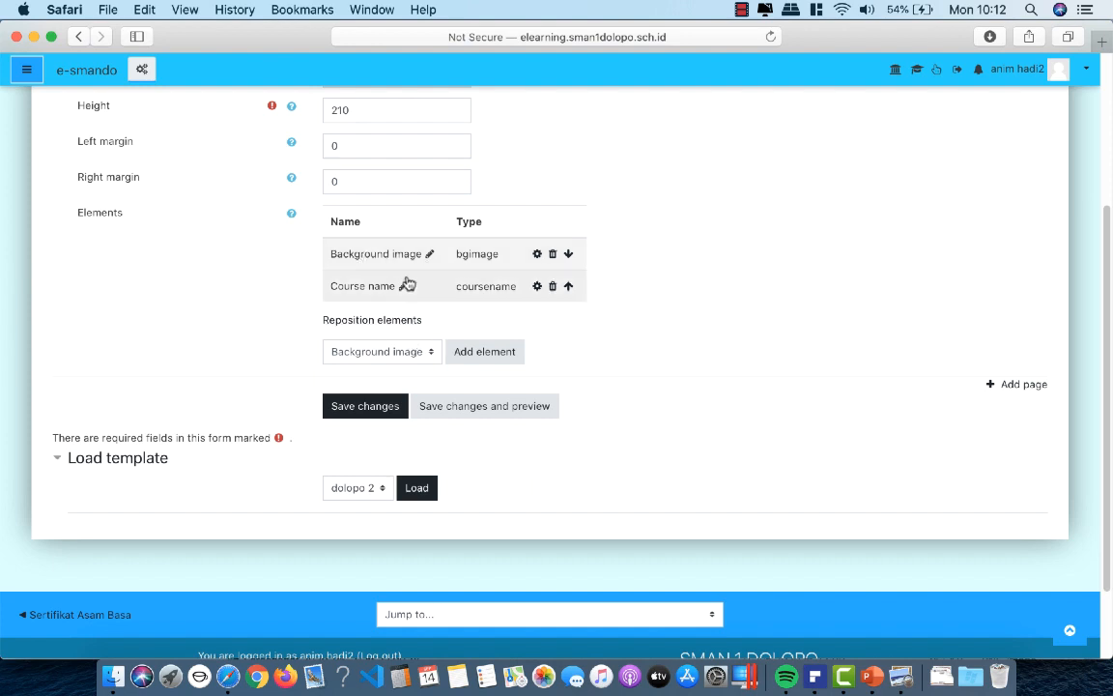
click(428, 353)
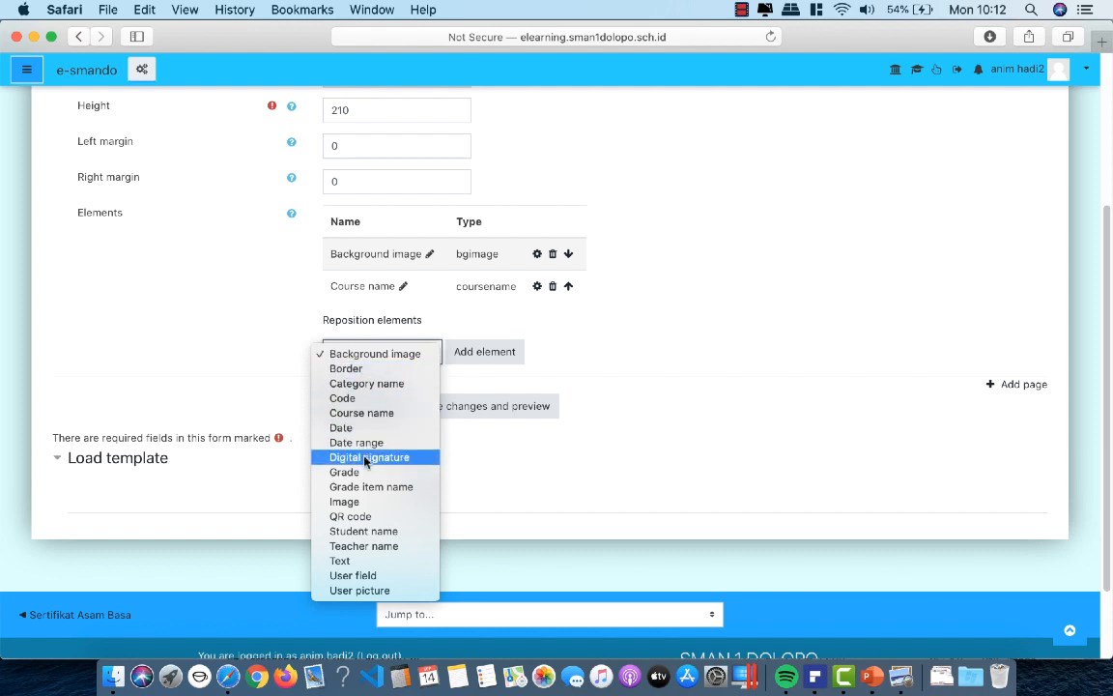
click(376, 531)
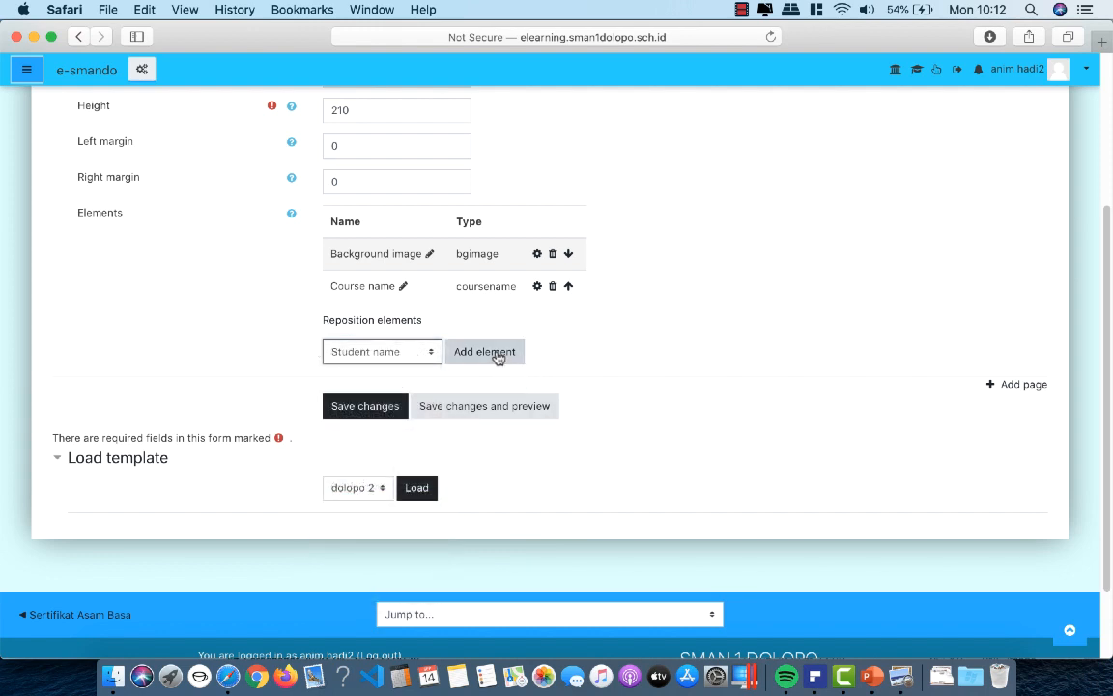
click(374, 412)
Add a Student name element to the certificate and save it with its default settings
scroll(526, 416, down, 5)
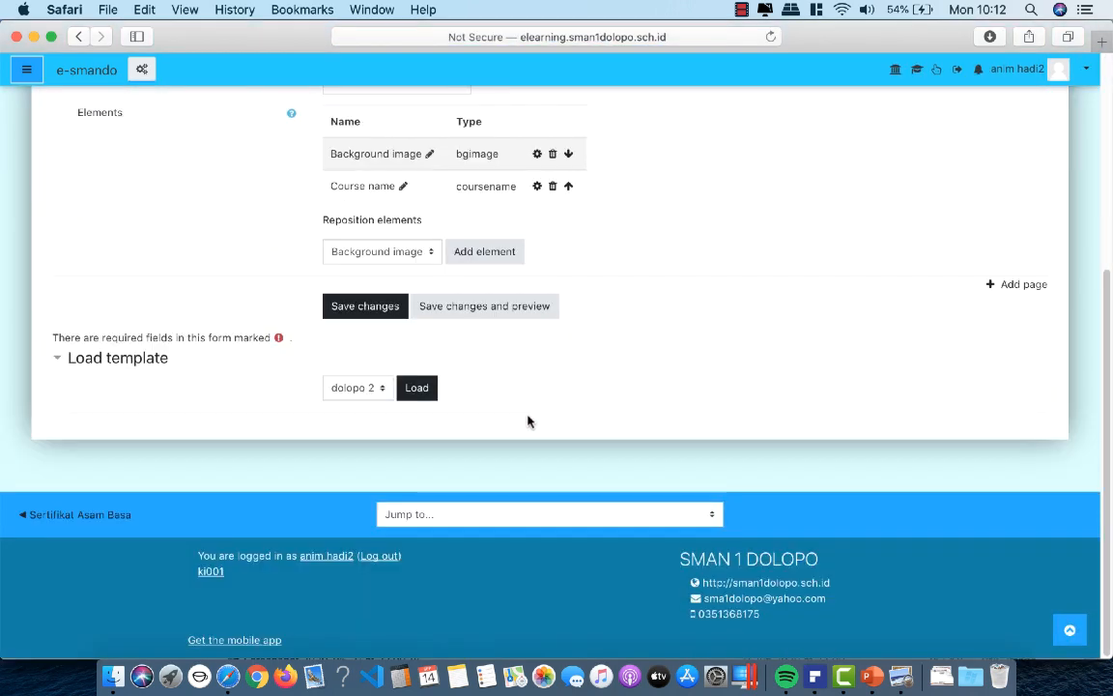
click(418, 257)
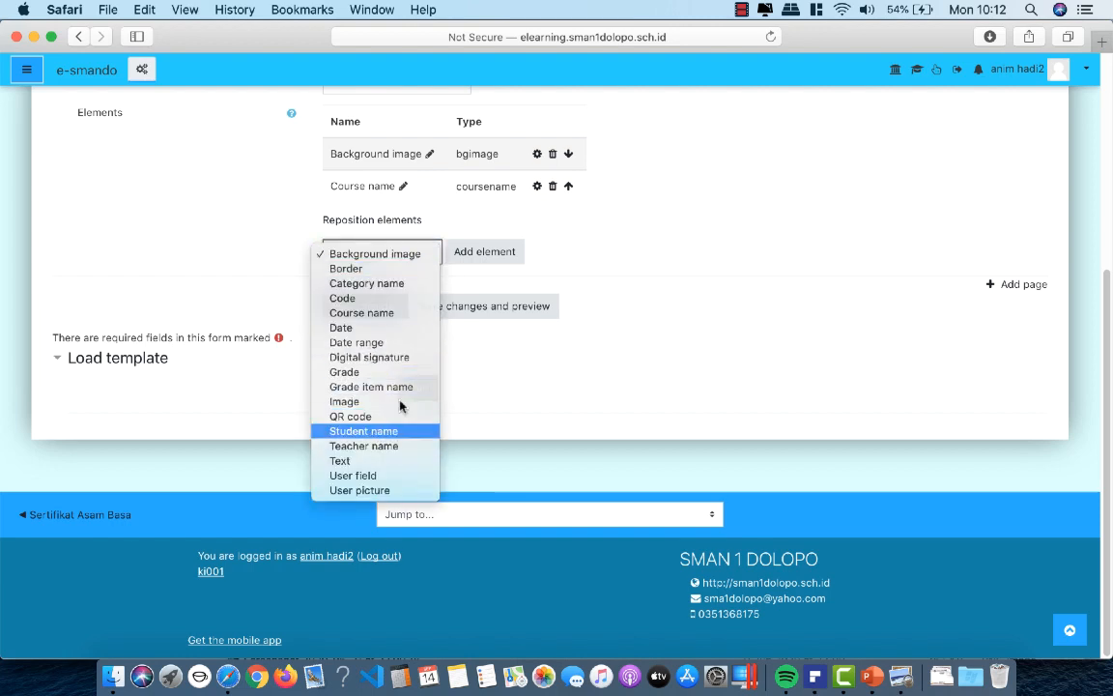
click(363, 431)
click(474, 257)
scroll(497, 370, down, 3)
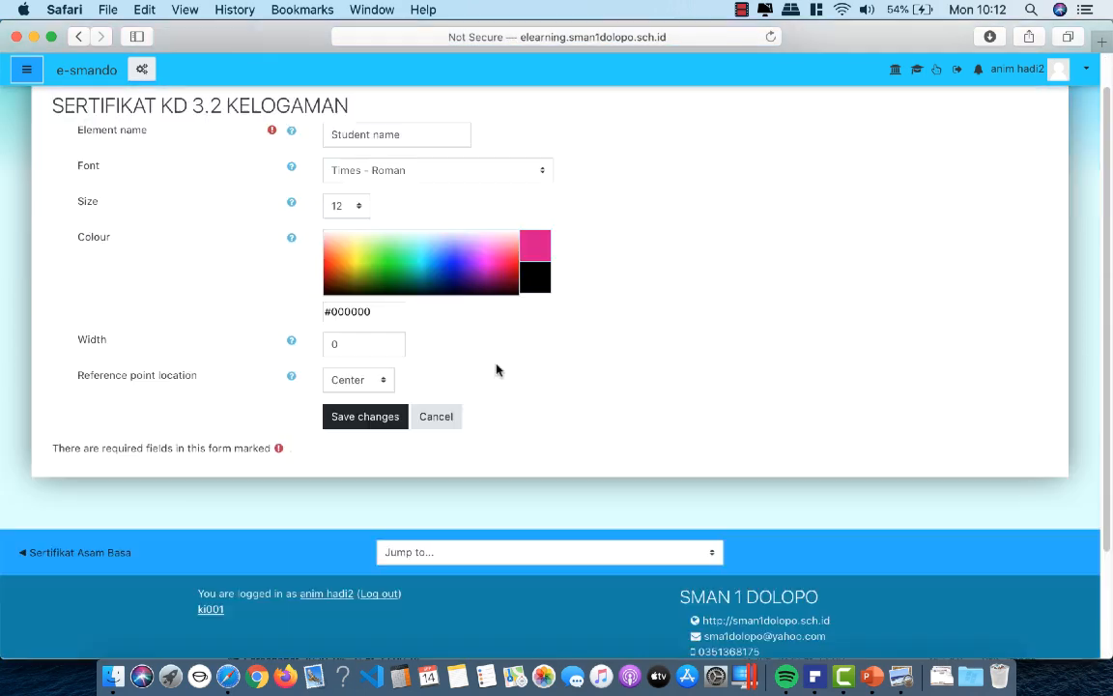
click(369, 381)
Add a QR code element to the certificate with width 50 and height 50, and save it
scroll(594, 378, down, 8)
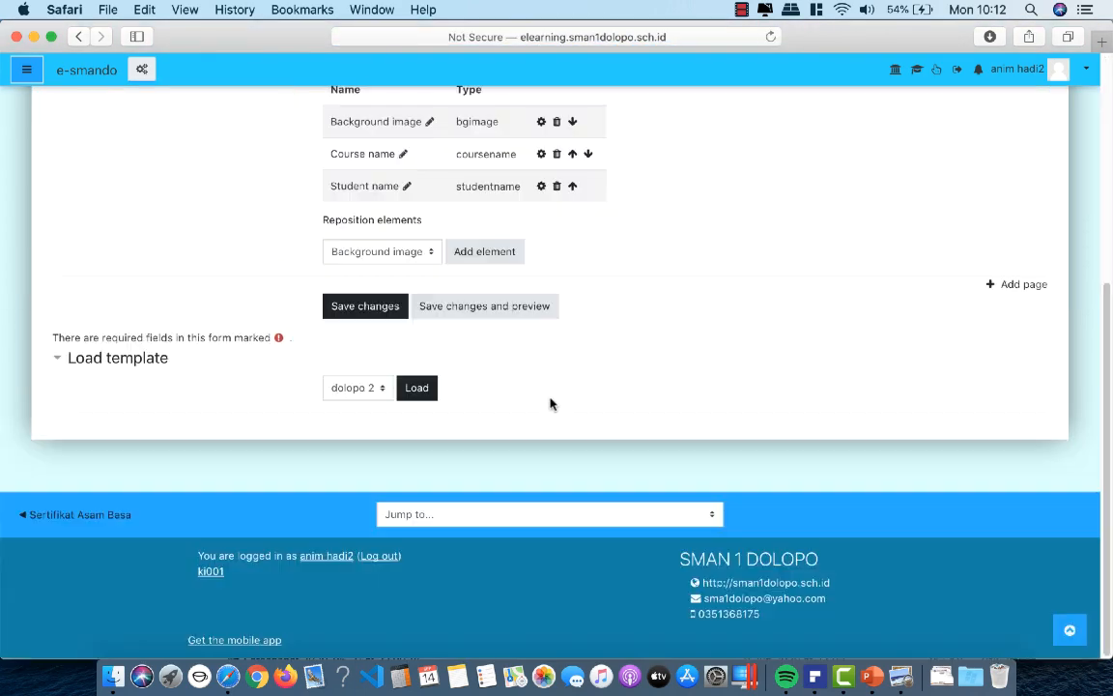
click(420, 257)
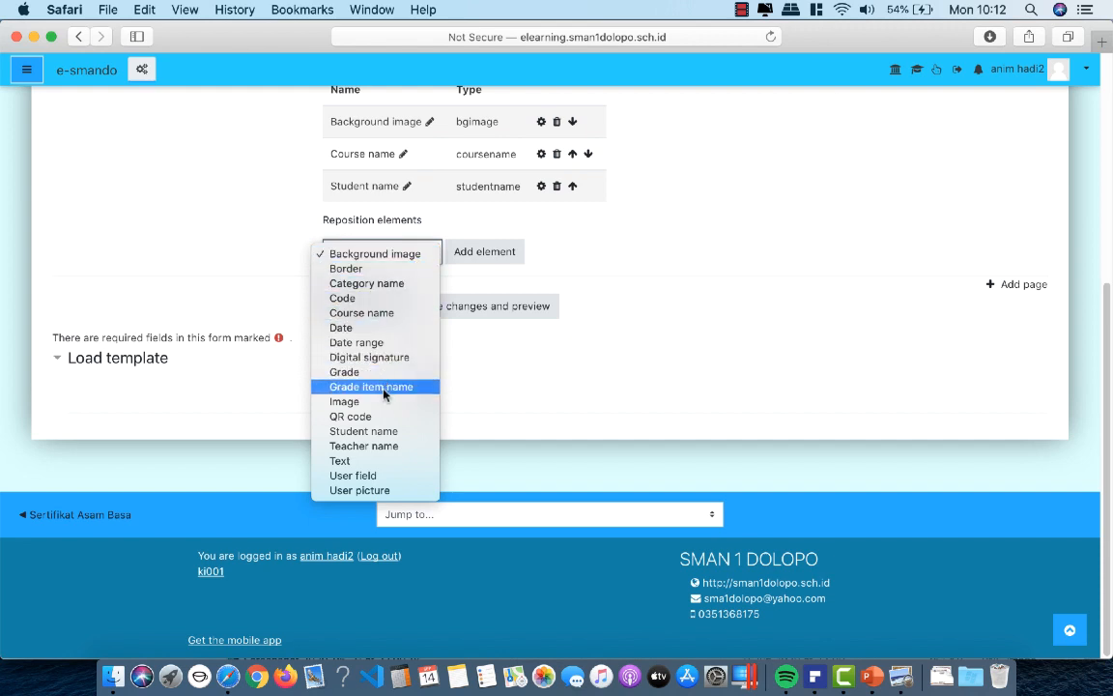
click(367, 420)
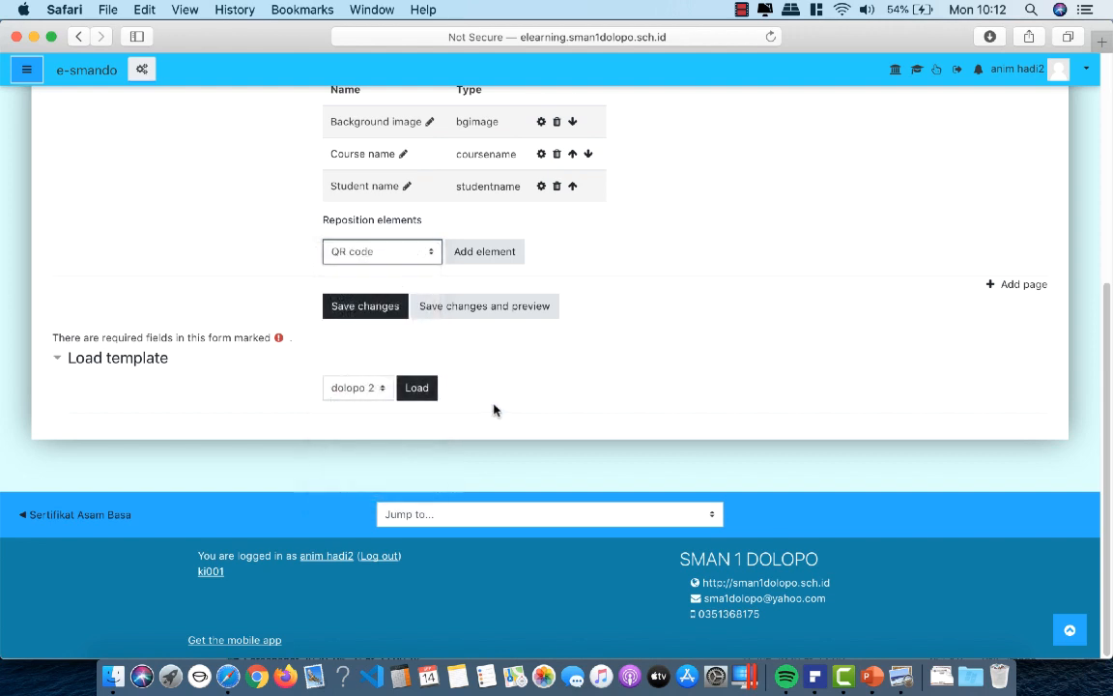
click(488, 252)
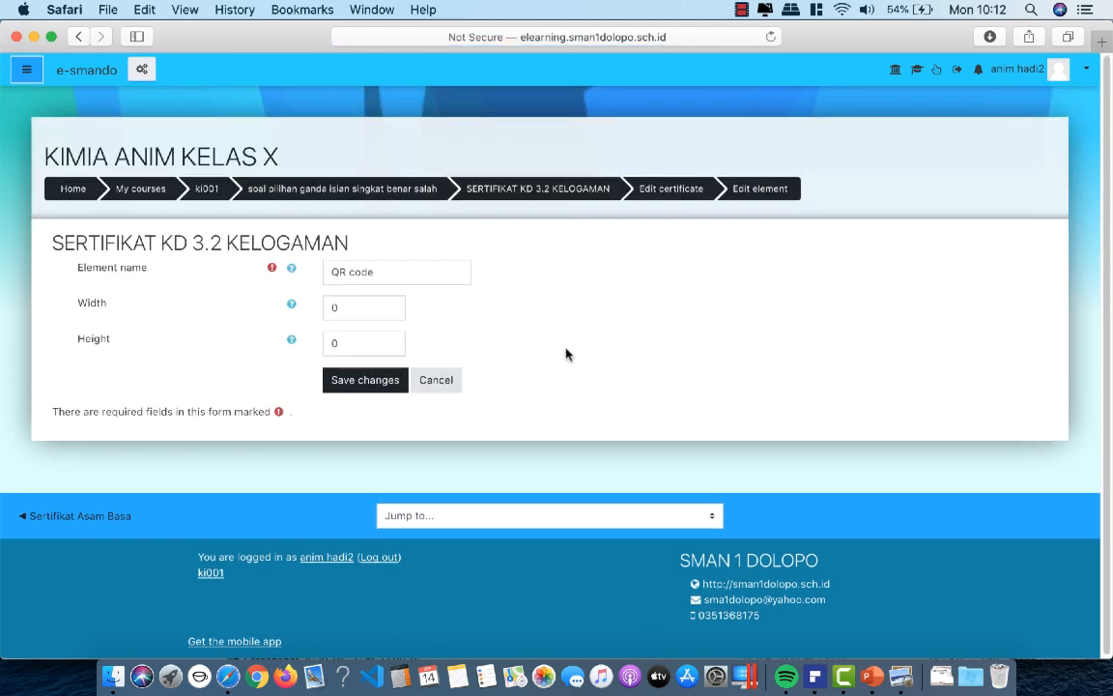
click(404, 378)
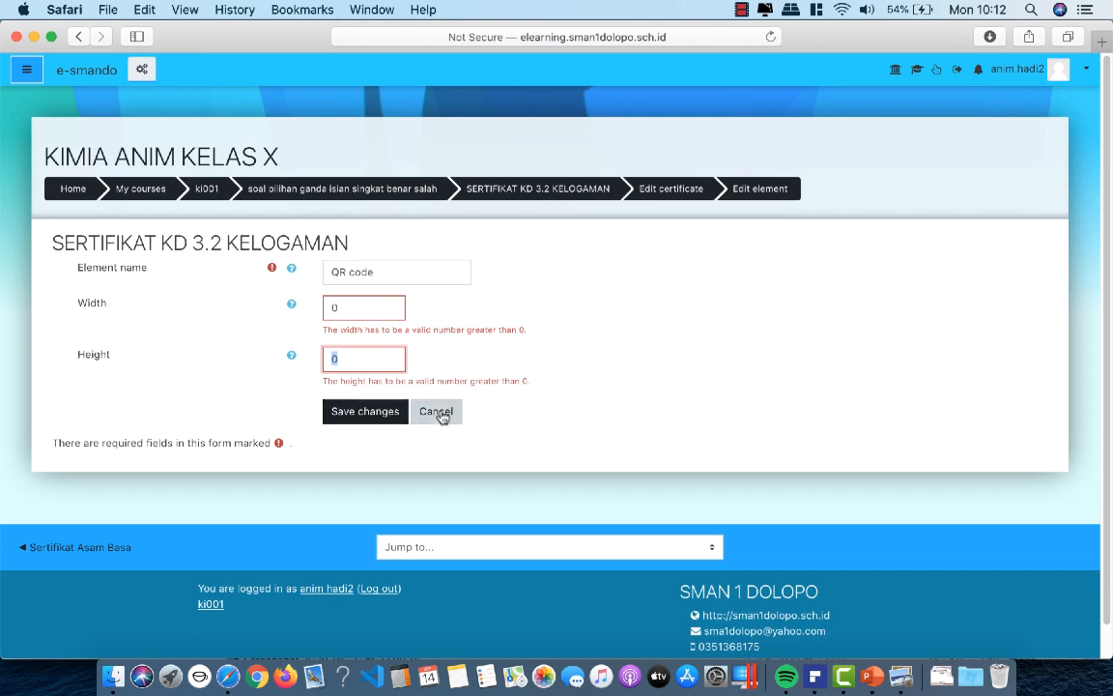
key(shift+Tab)
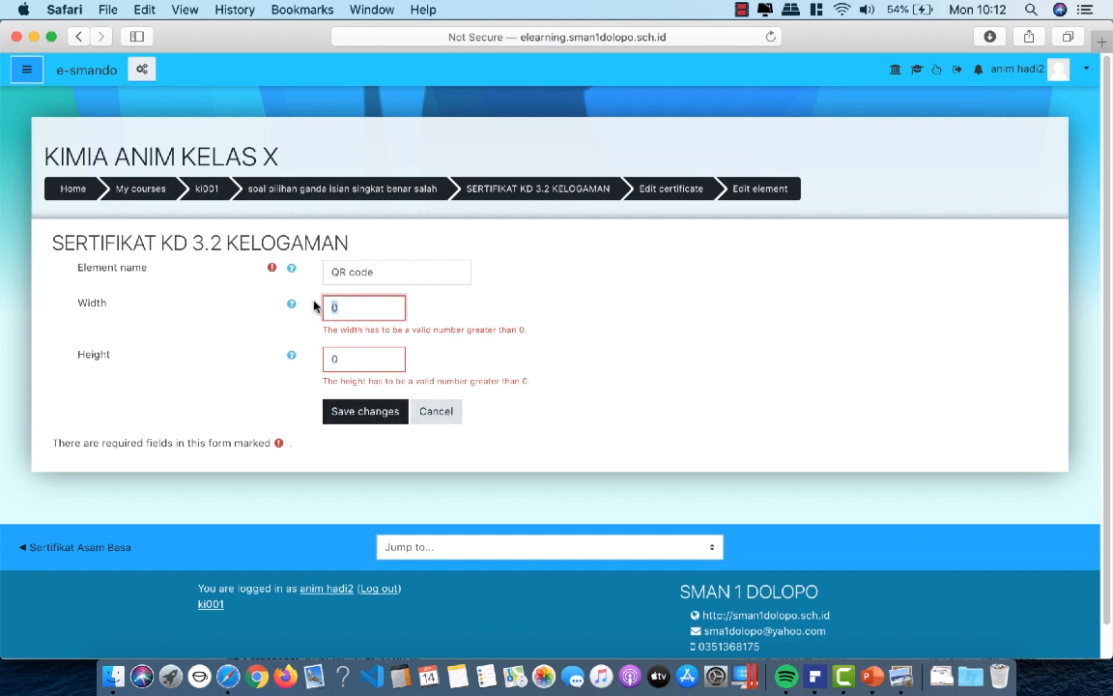
key(Tab)
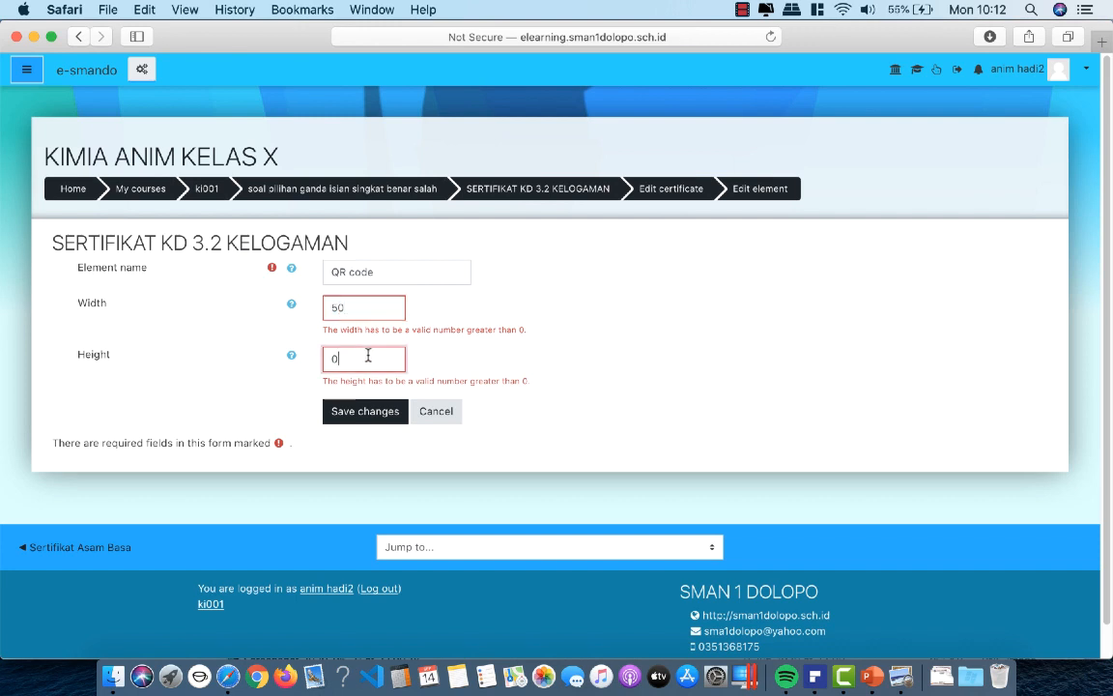
text(50)
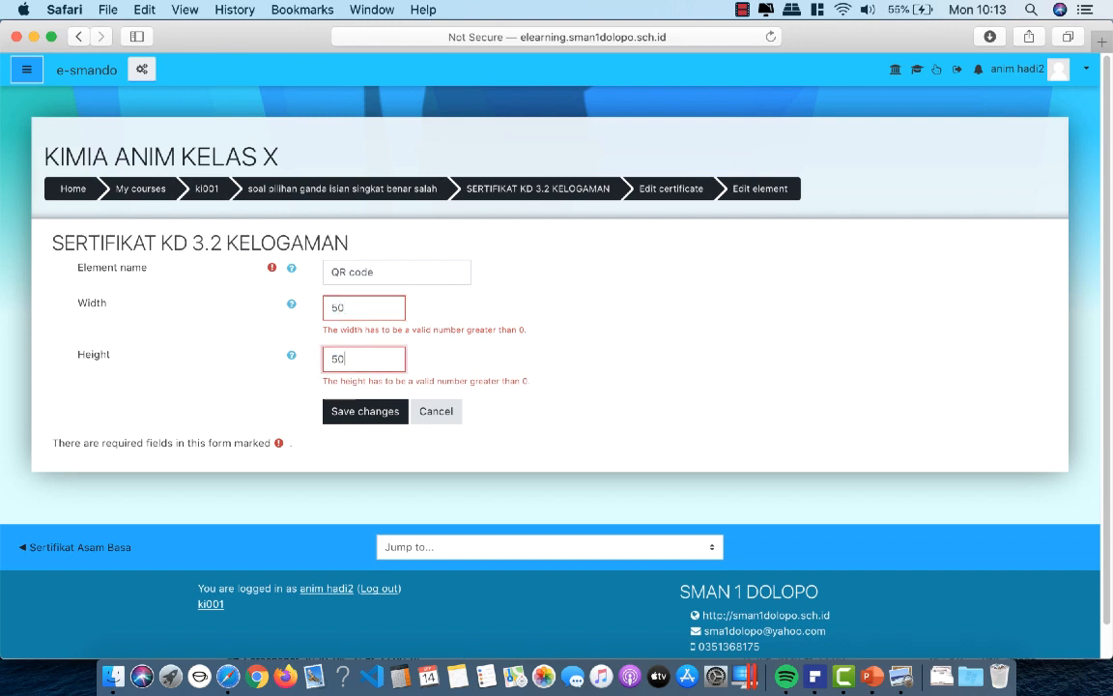
click(385, 415)
Add a Grade element to the certificate, keeping the Course grade item and Points format, and save it
scroll(509, 405, down, 5)
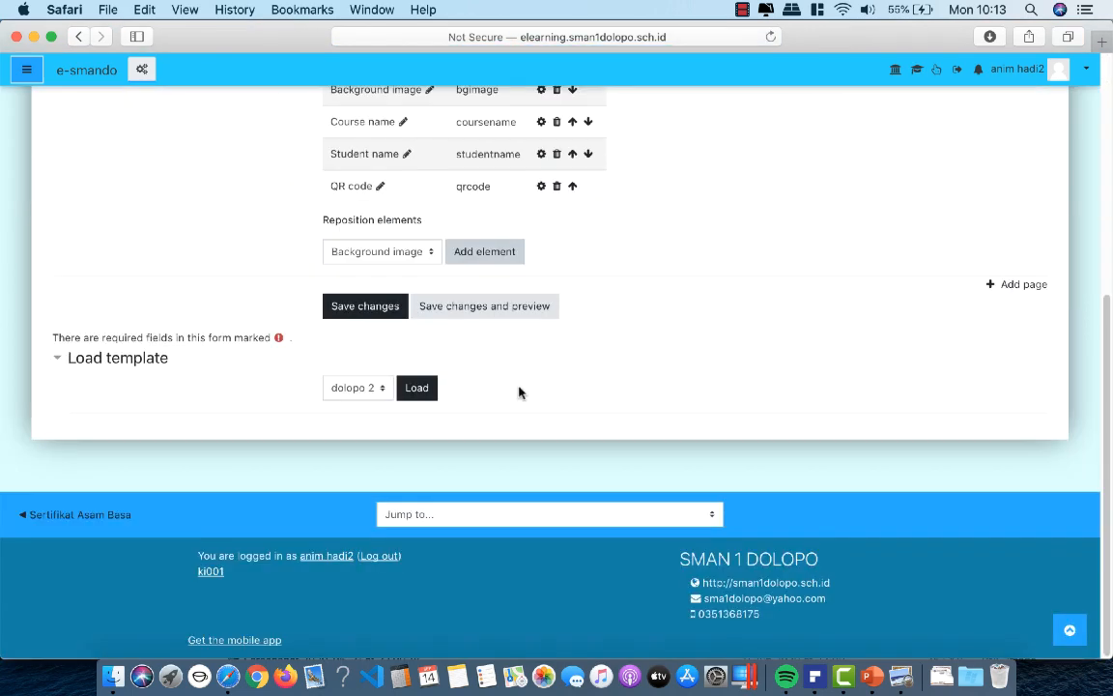
scroll(525, 379, up, 1)
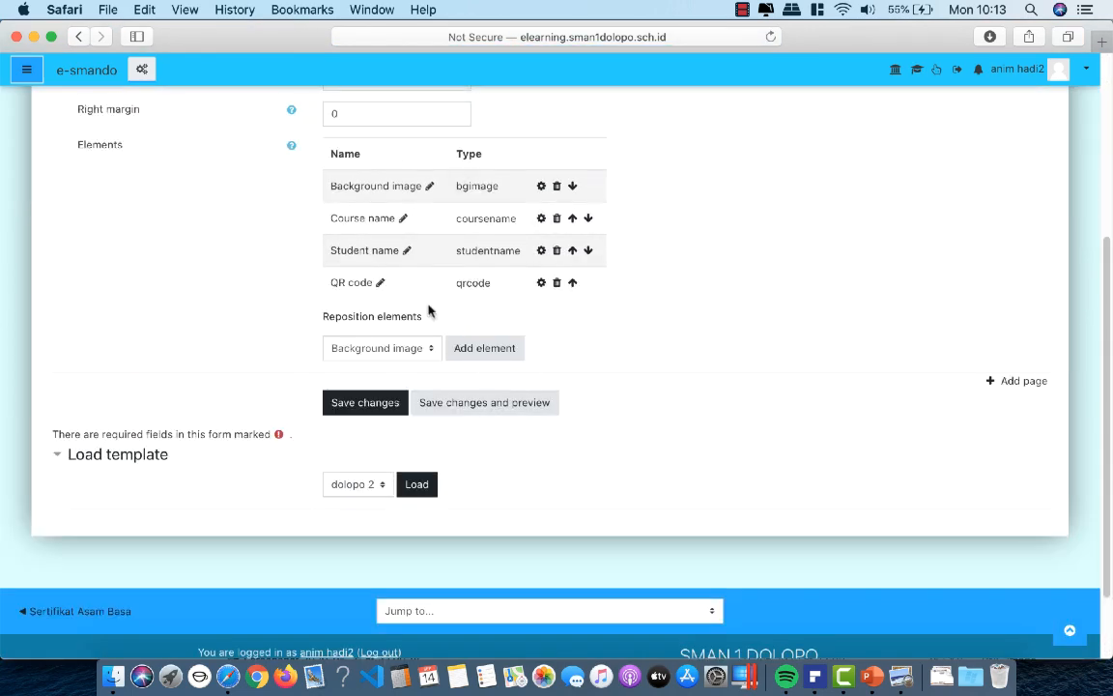
click(409, 342)
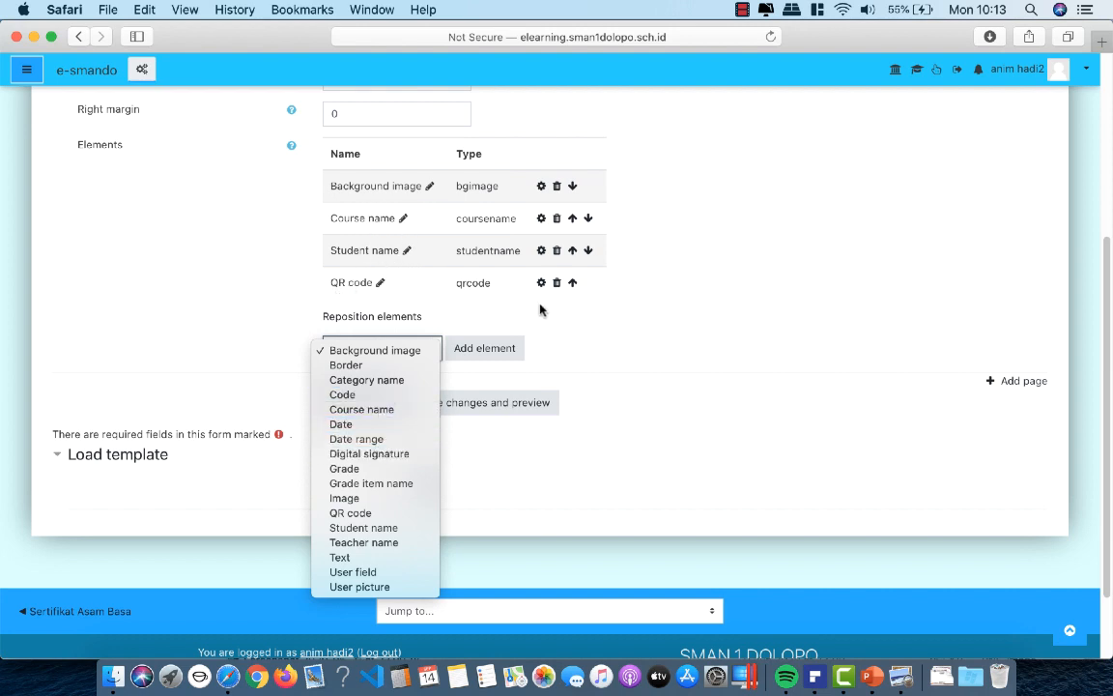
click(369, 471)
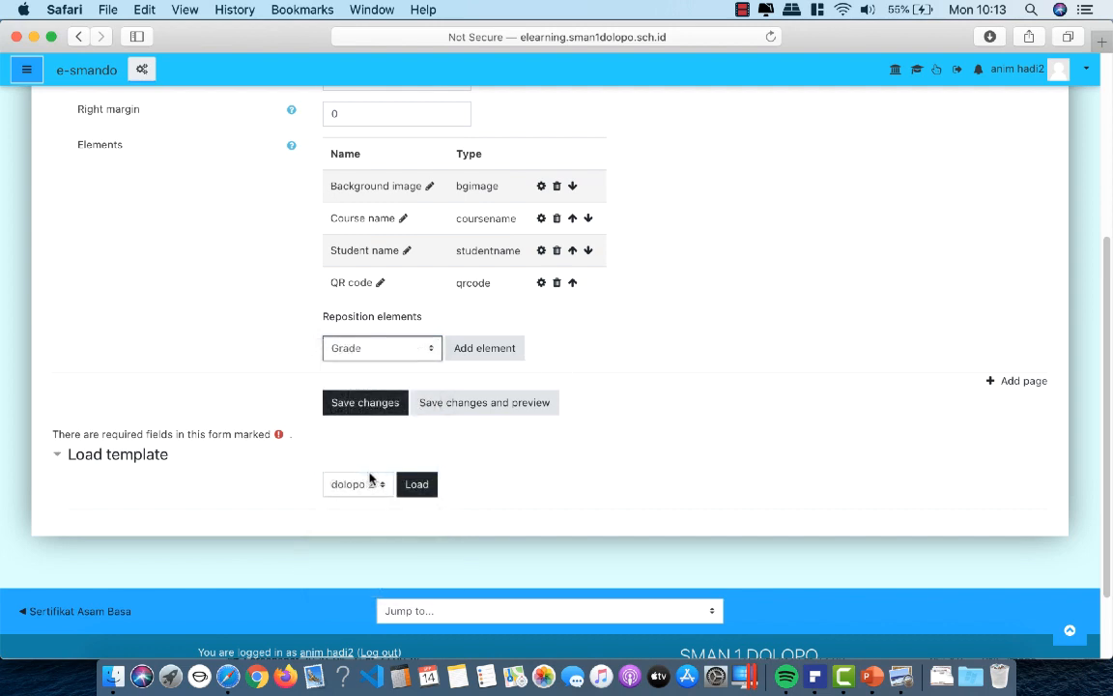
click(495, 354)
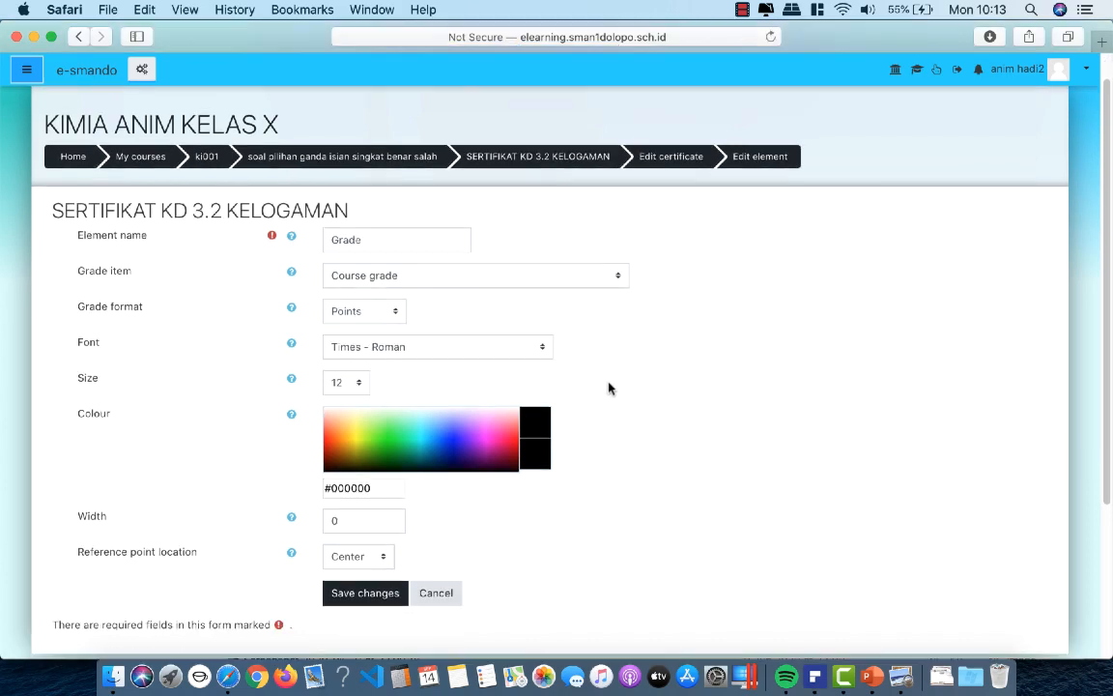
scroll(548, 367, down, 5)
click(367, 379)
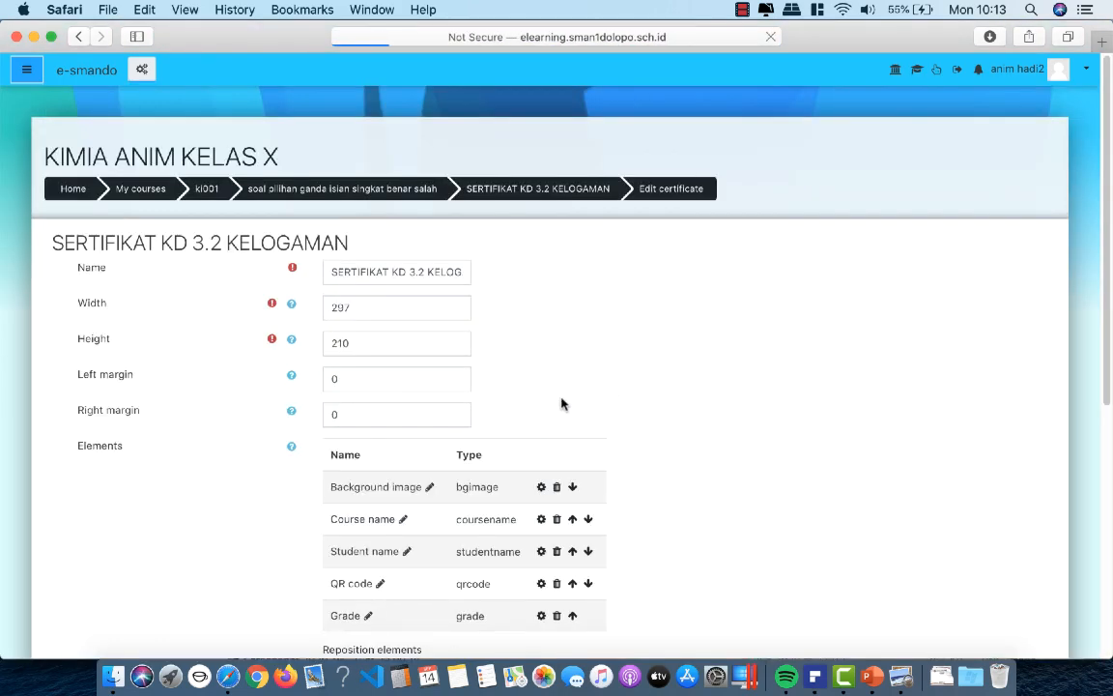
Open the element repositioning view and move the QR code to the certificate's lower-left corner, beside the gold medal
scroll(562, 403, down, 5)
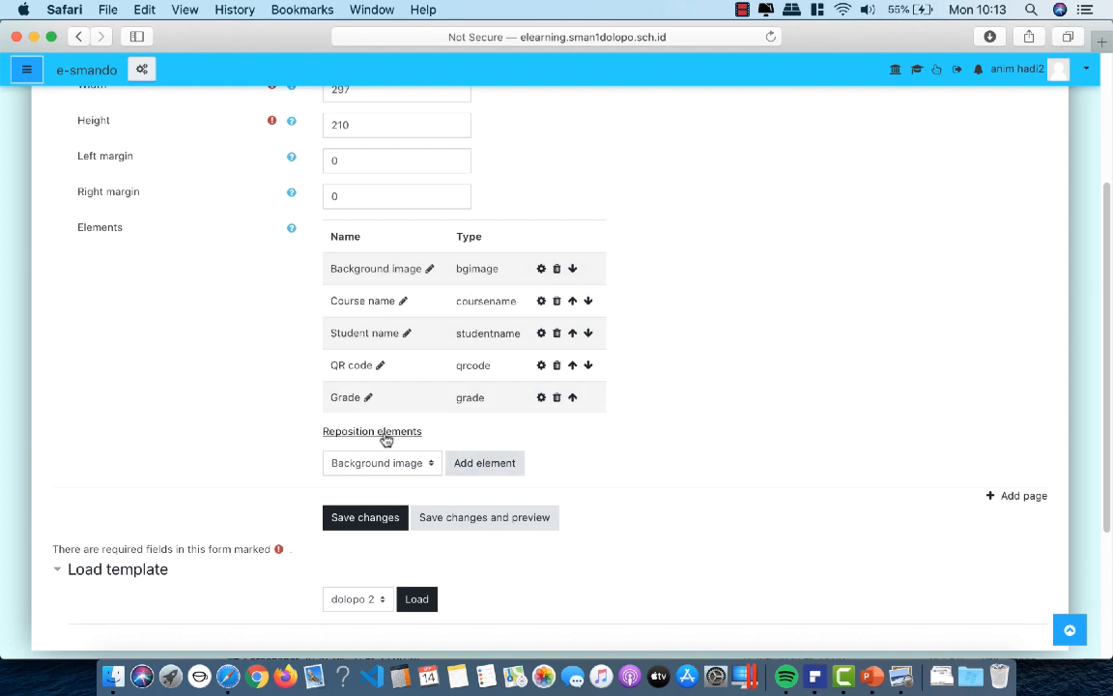
click(350, 432)
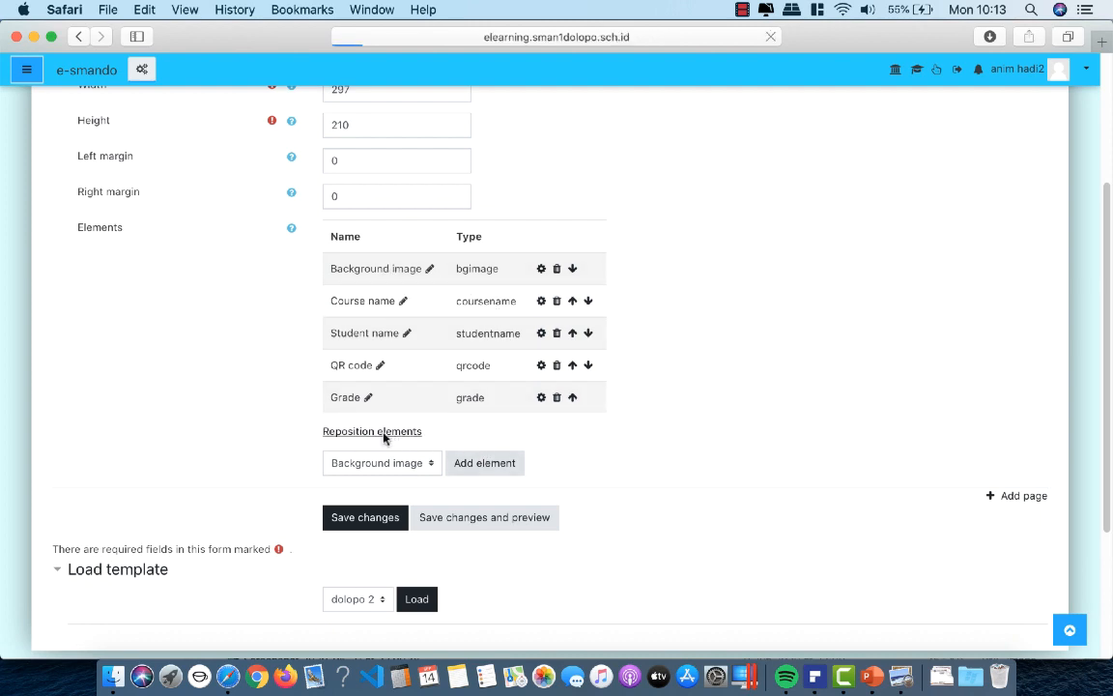
scroll(447, 375, down, 5)
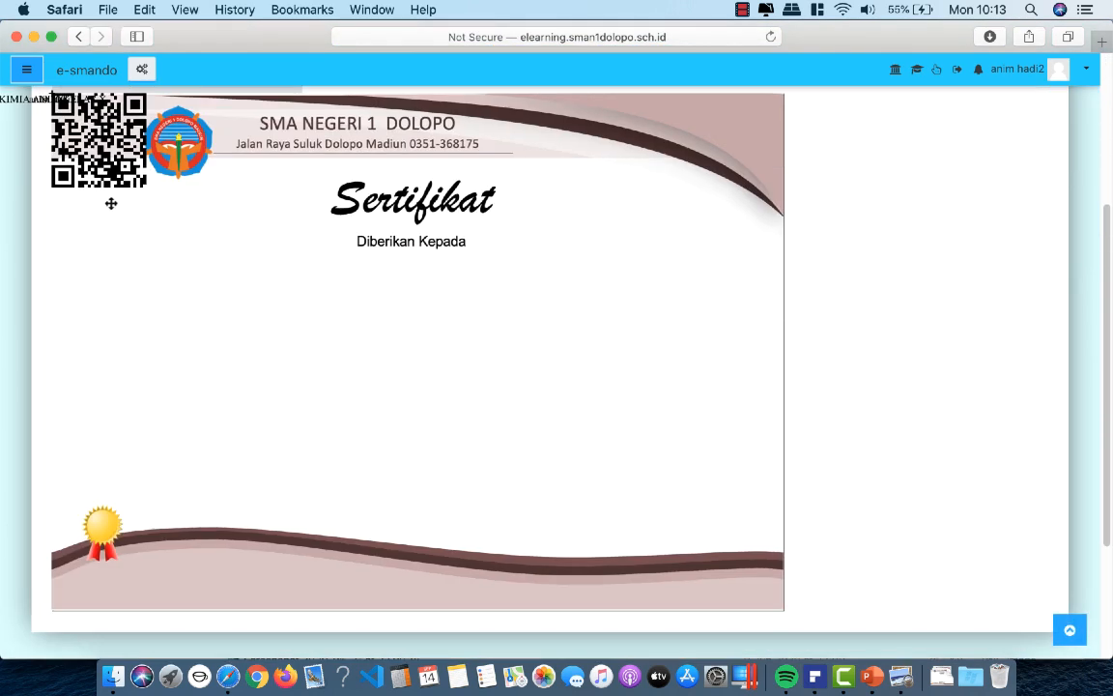
drag(99, 153, 188, 543)
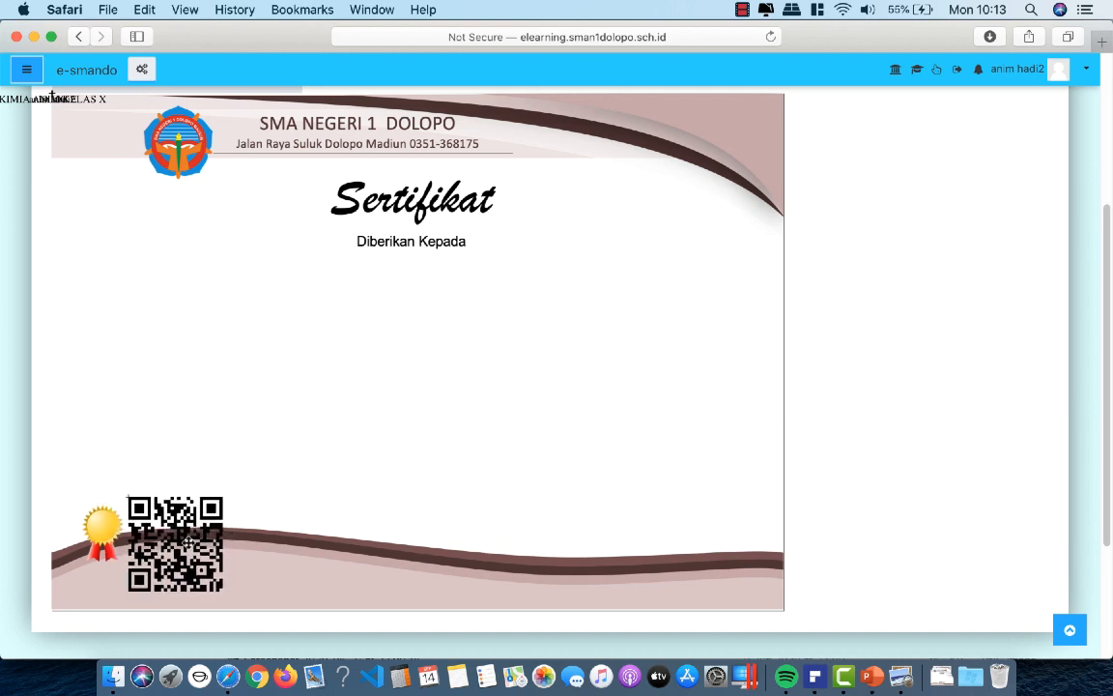
Try to resize the QR code element to width 25 and height 25 and save it
click(188, 542)
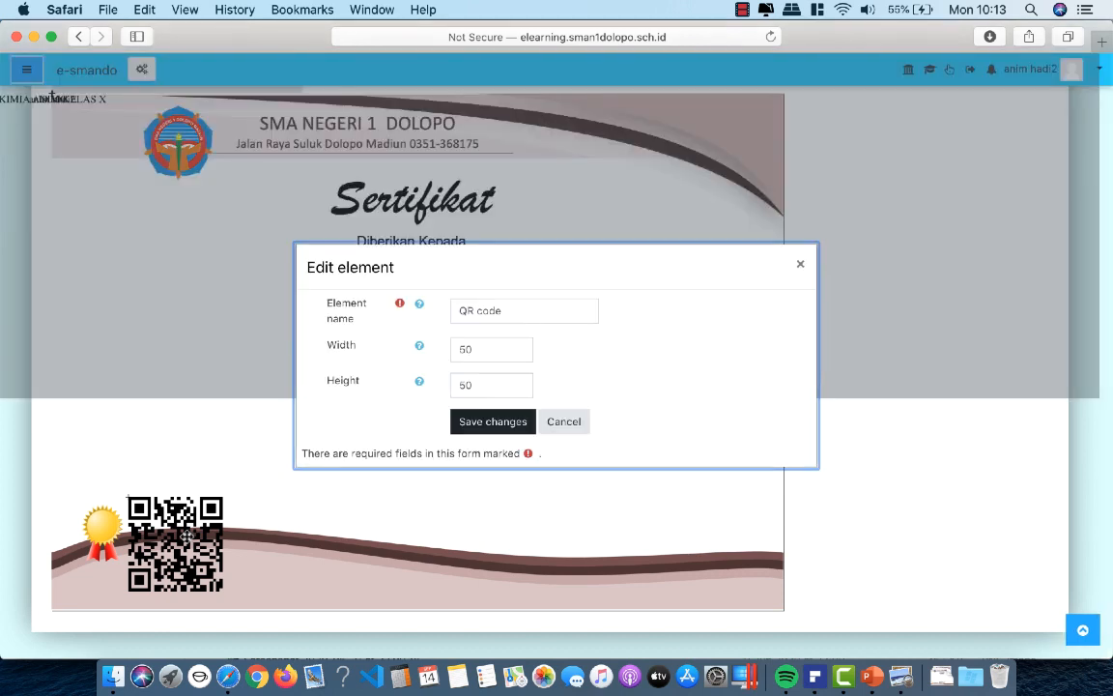
double_click(496, 349)
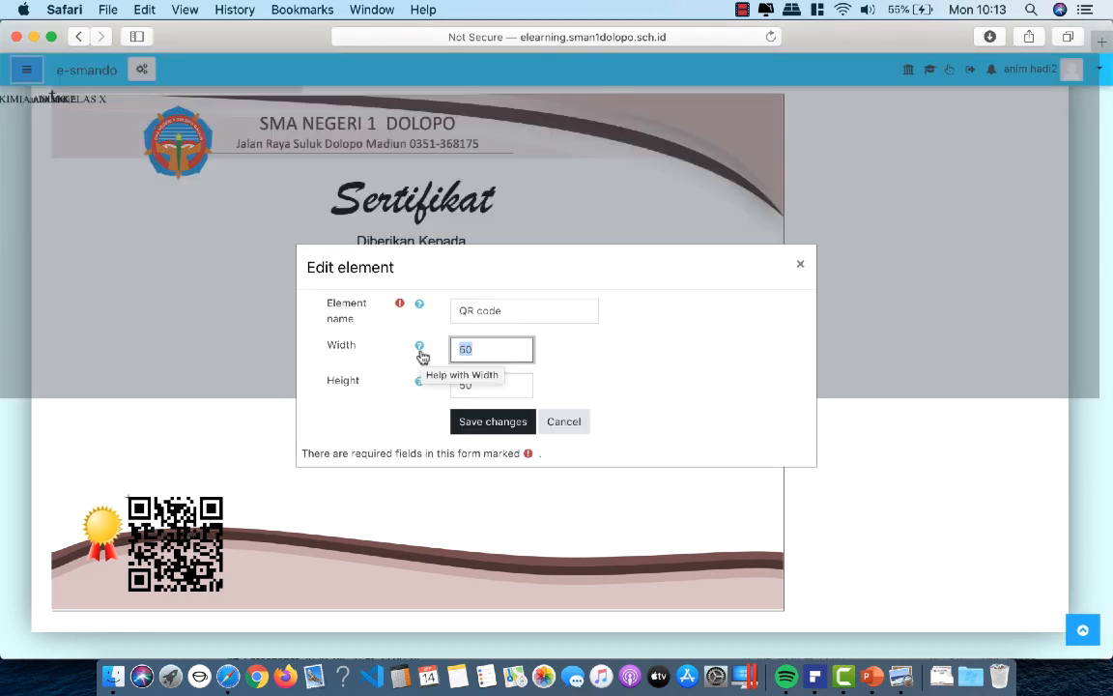
text(2)
double_click(499, 391)
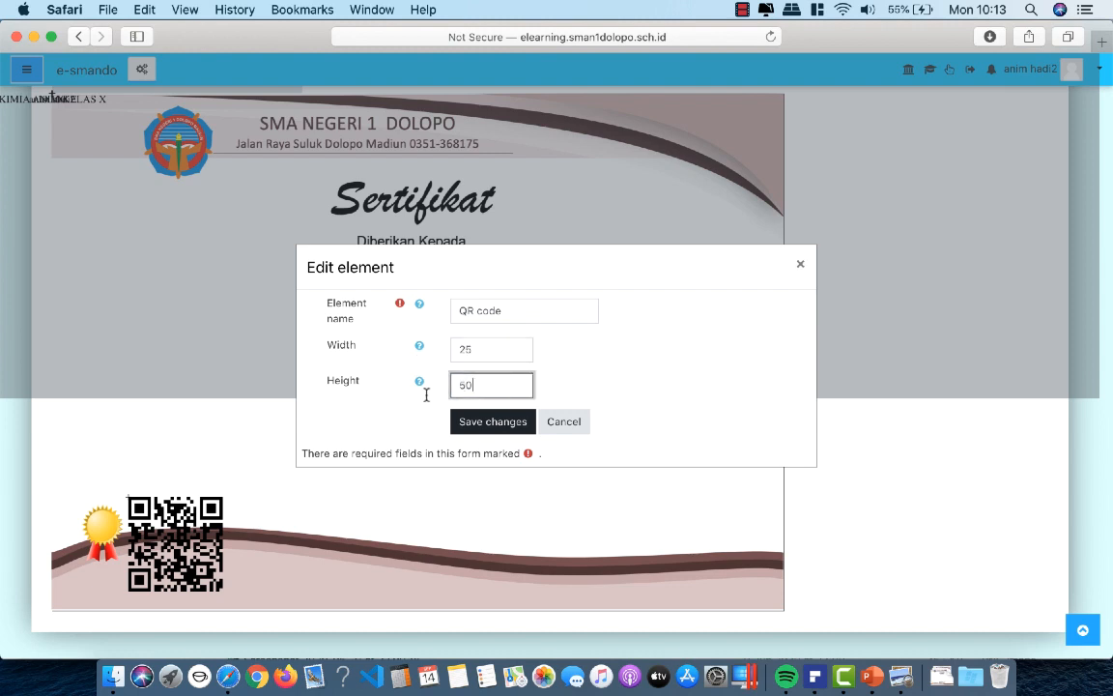
text(5)
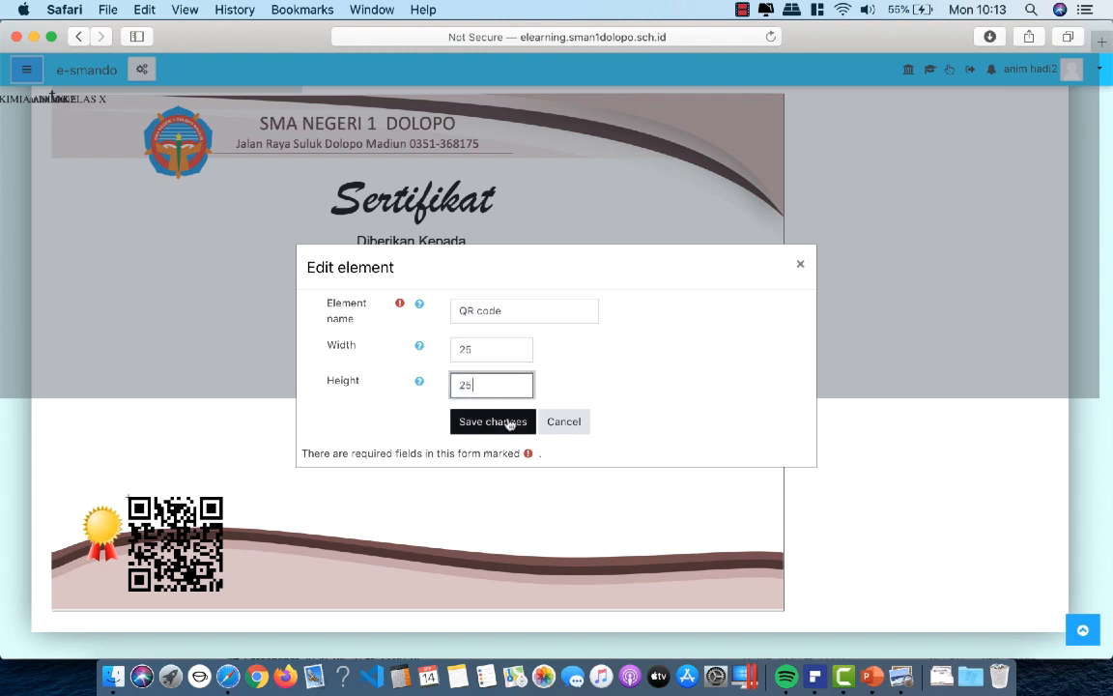
click(505, 425)
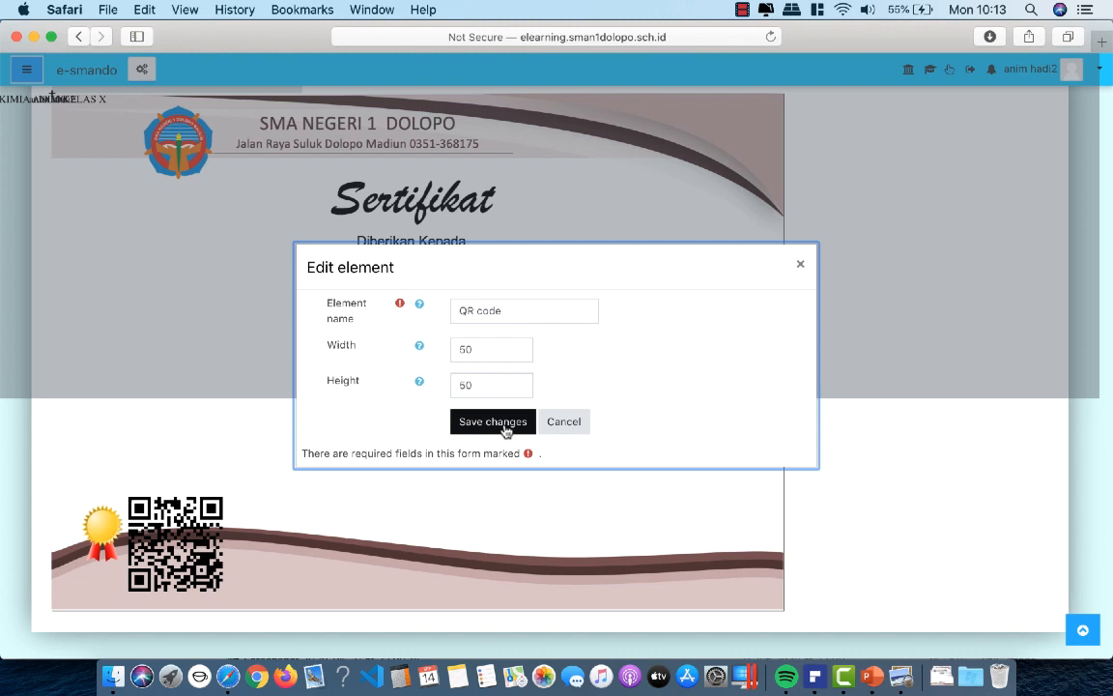
click(502, 425)
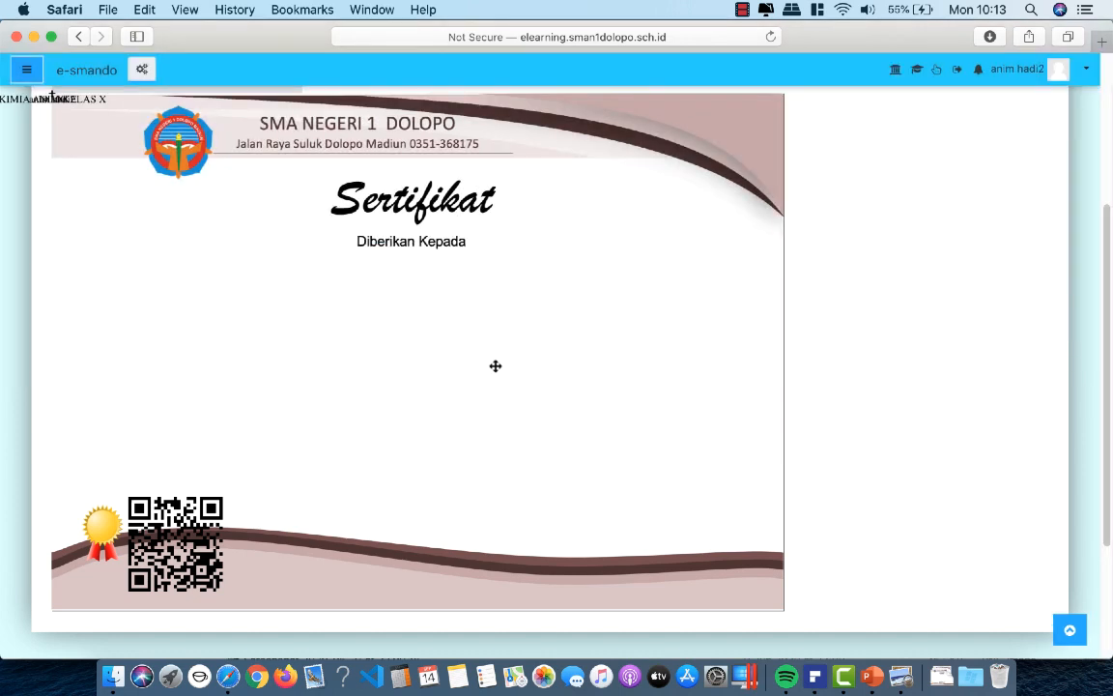
Retry setting the QR code's width and height to 25, and cancel the remaining edit form
click(188, 523)
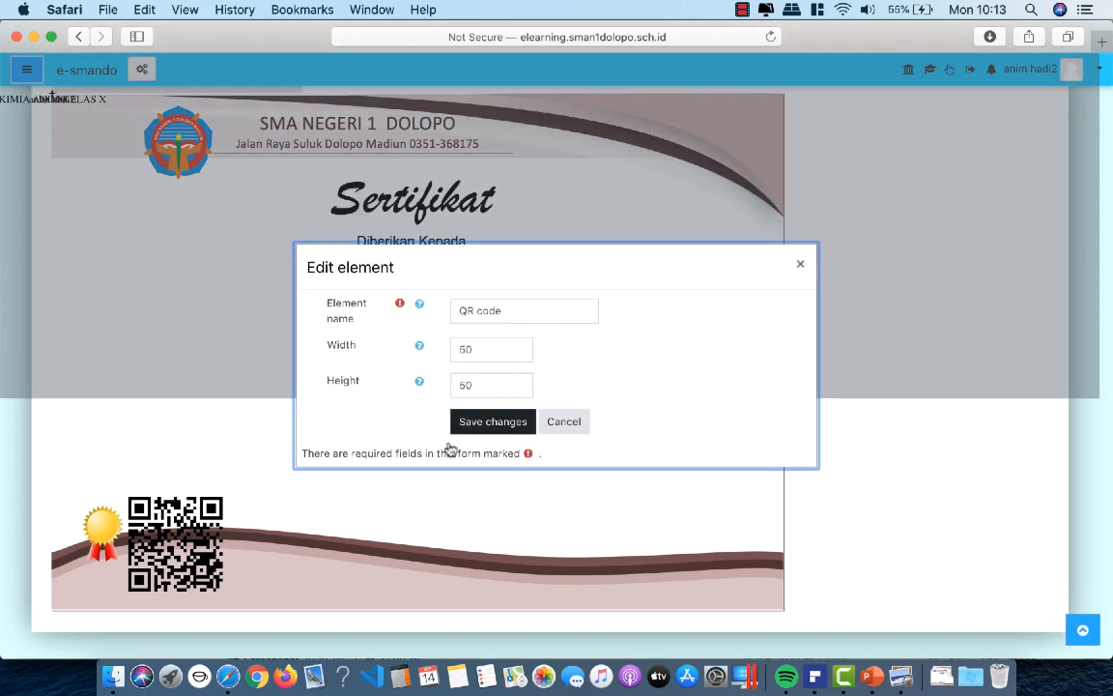
click(491, 358)
drag(491, 358, 432, 354)
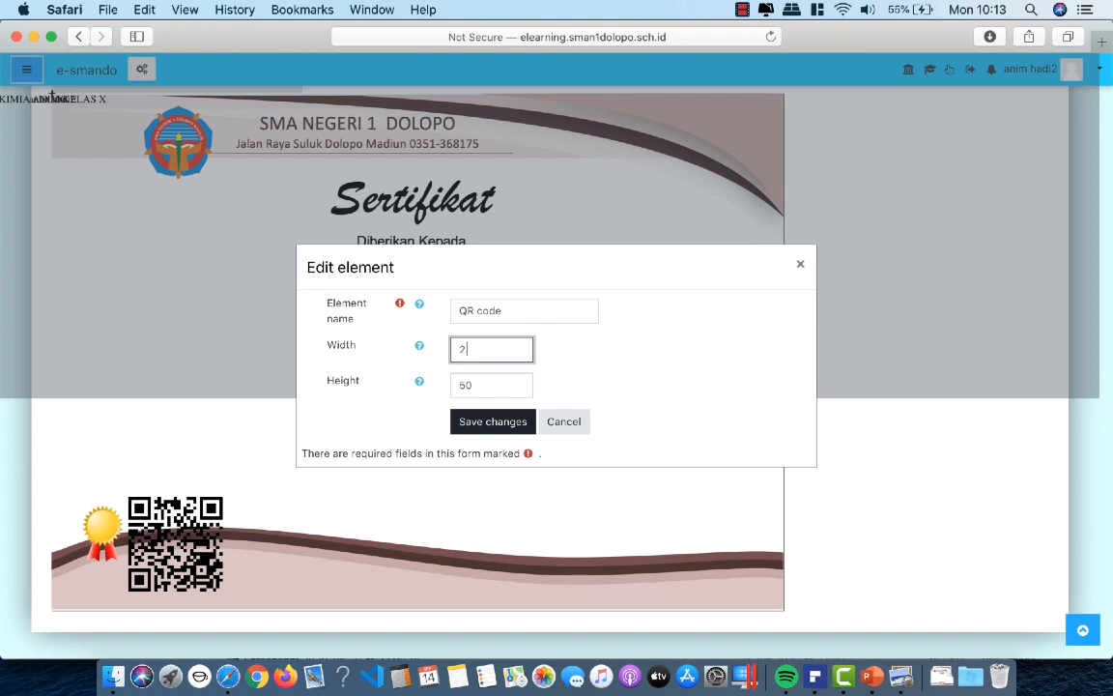
click(478, 383)
drag(478, 383, 422, 385)
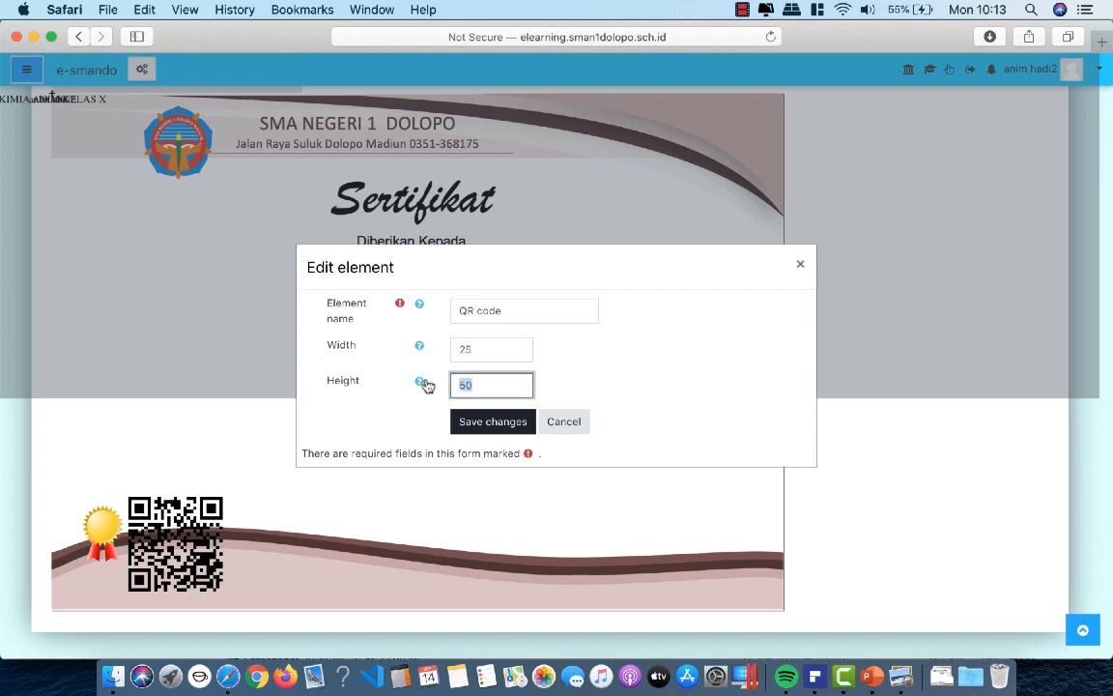
text(2)
key(Return)
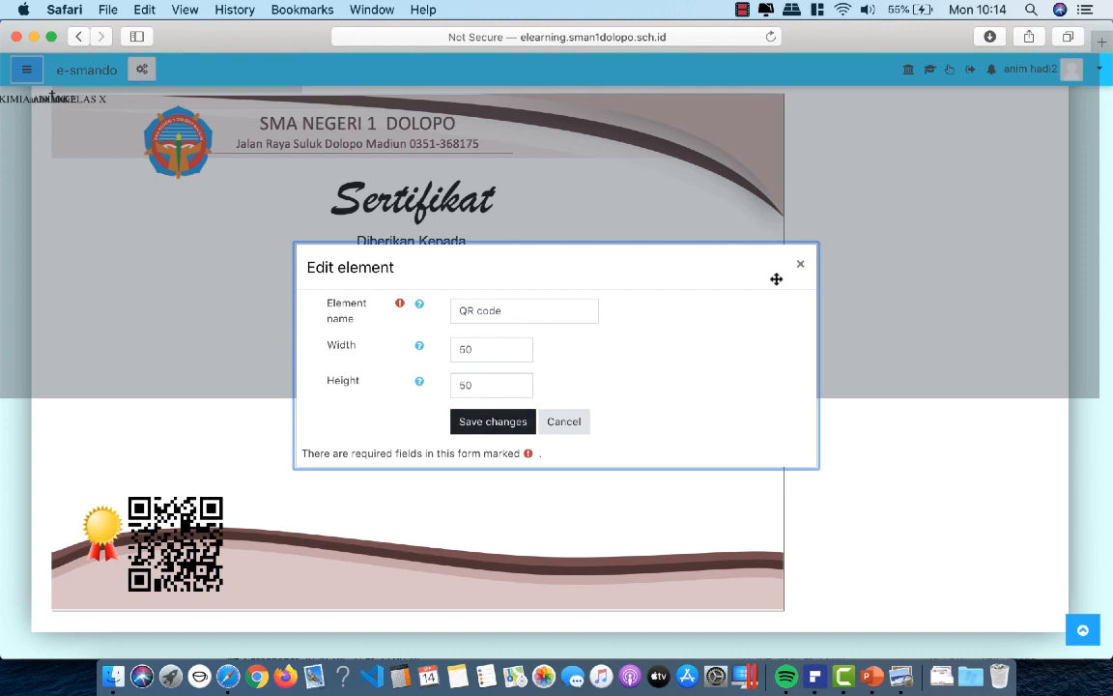
click(570, 426)
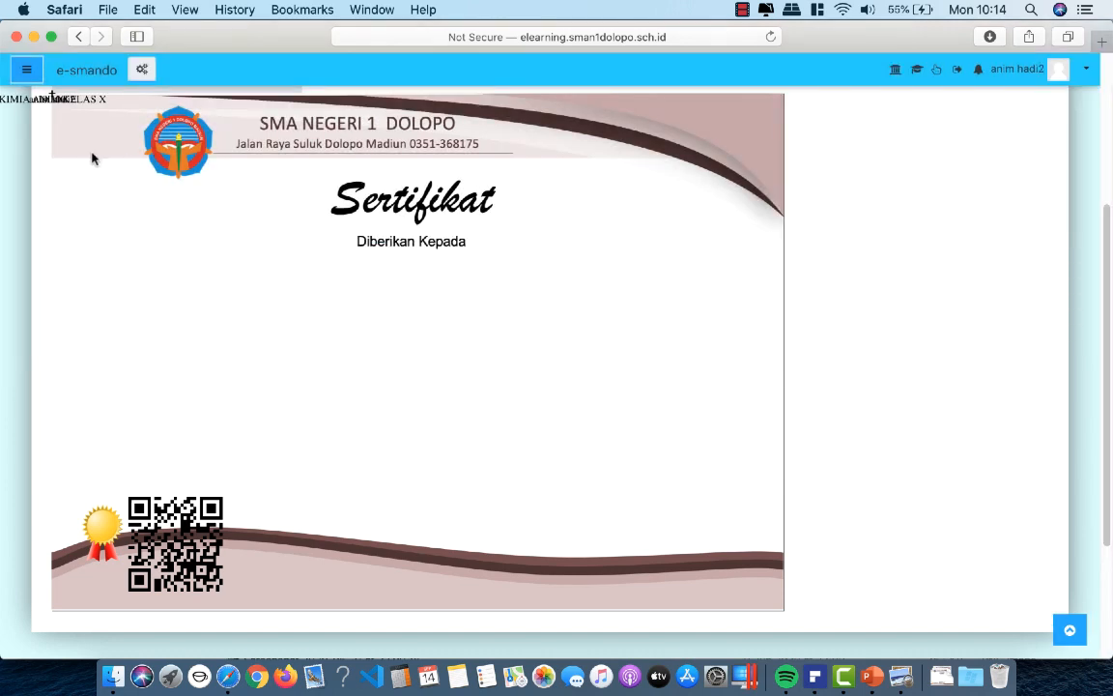
Position the student name below "Diberikan Kepada", the course name beneath it and the grade lowest, and save and close the layout
drag(19, 96, 421, 329)
drag(39, 91, 388, 400)
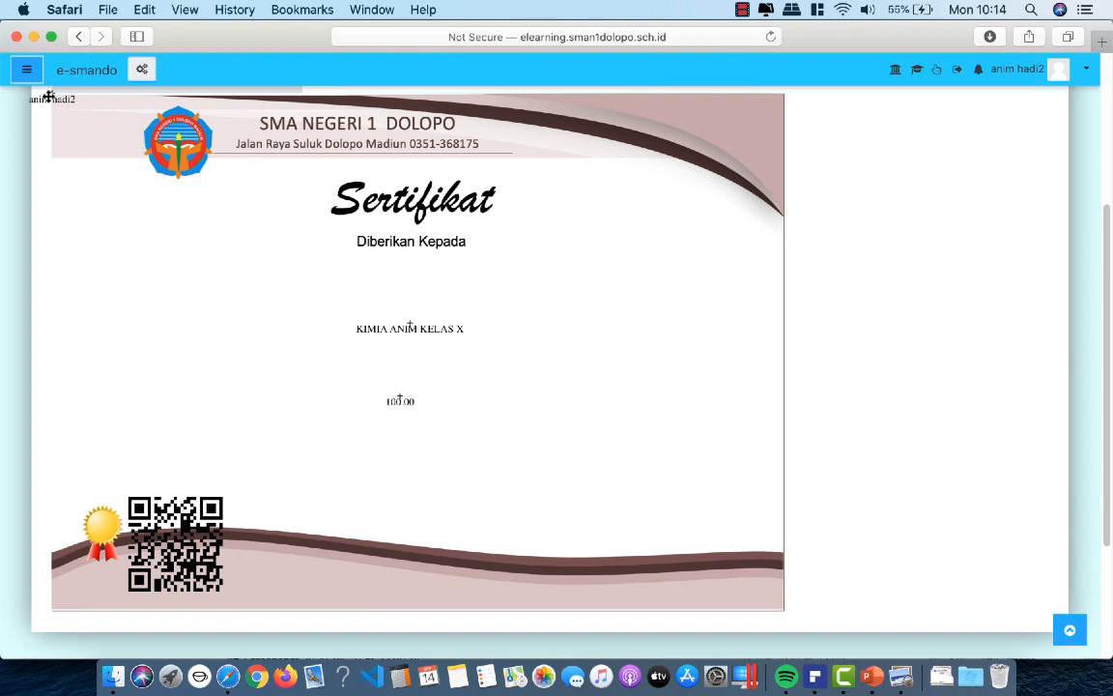
drag(43, 99, 406, 281)
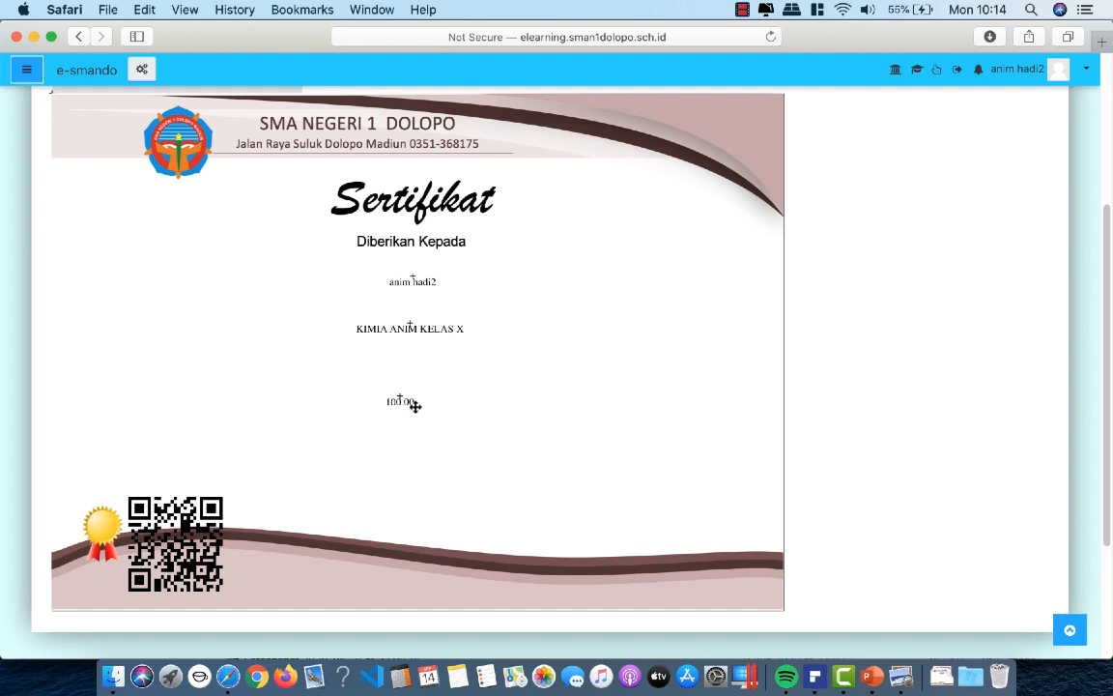
scroll(416, 407, down, 4)
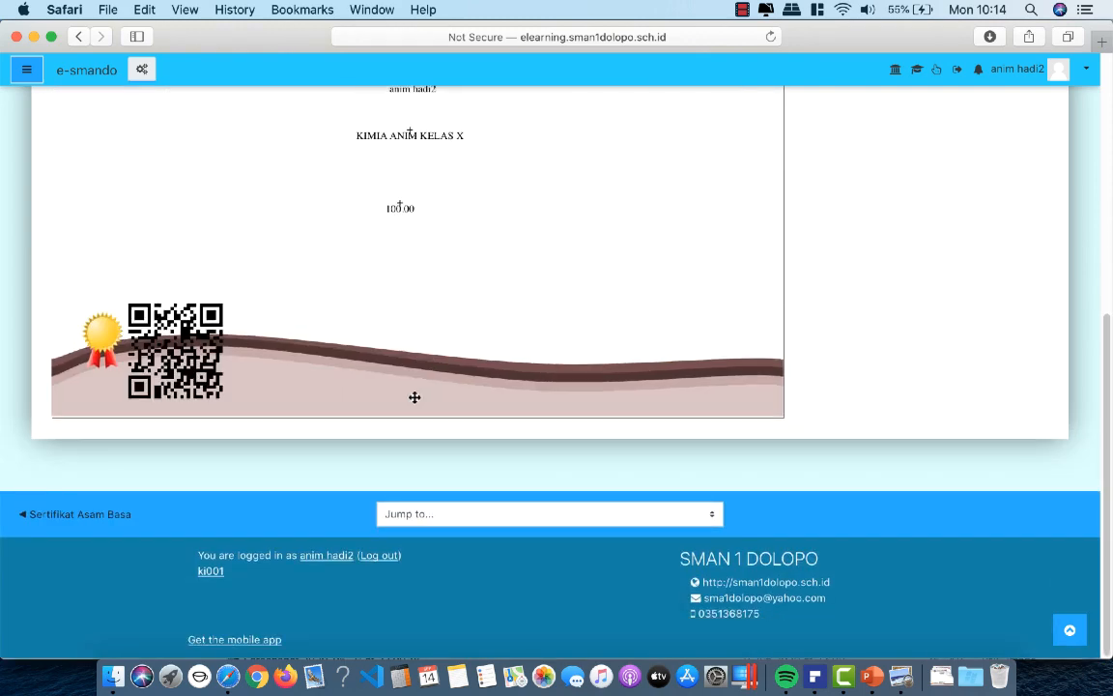
scroll(415, 397, up, 10)
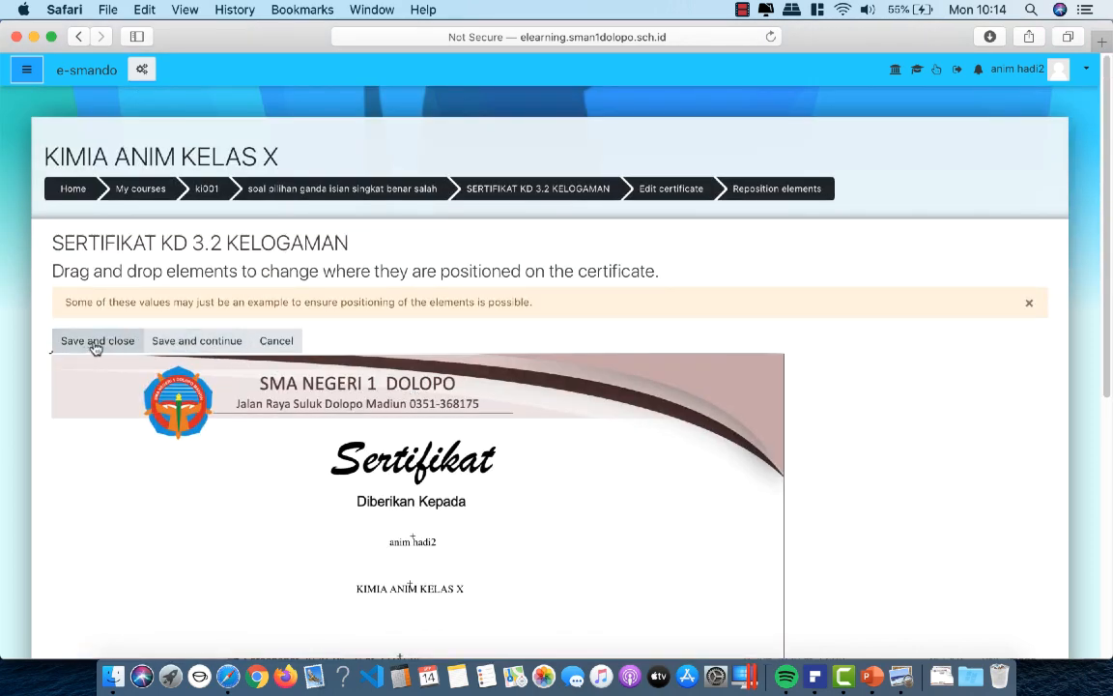
click(79, 344)
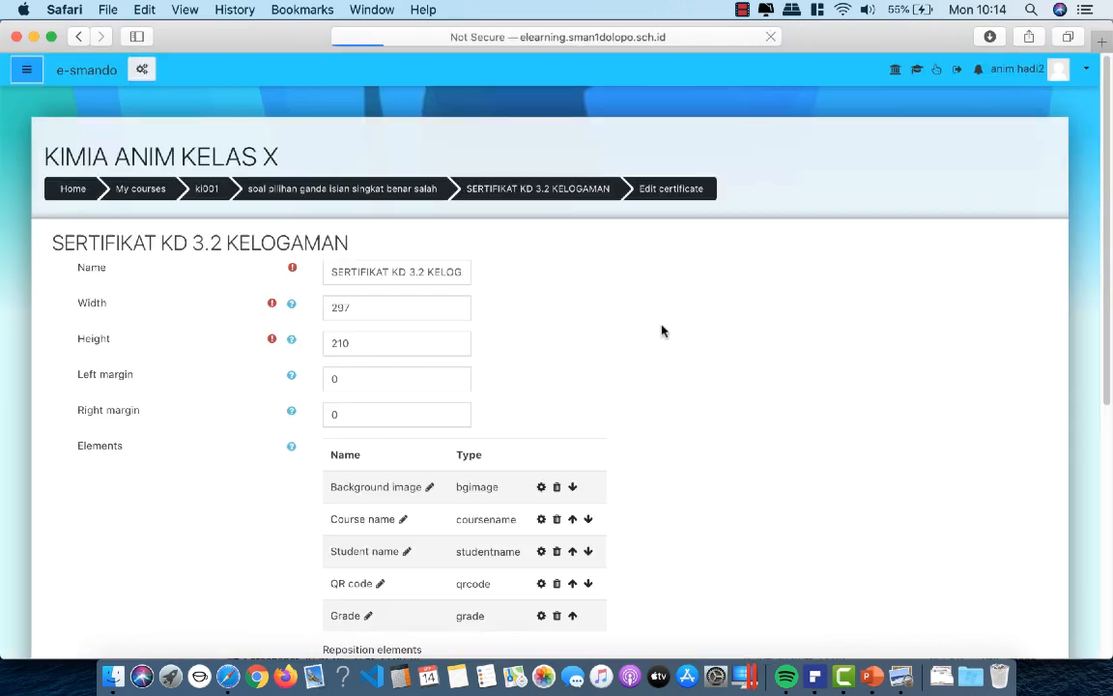
Add a Text element to the certificate and rename it as "keberhasilan atas"
scroll(601, 356, down, 4)
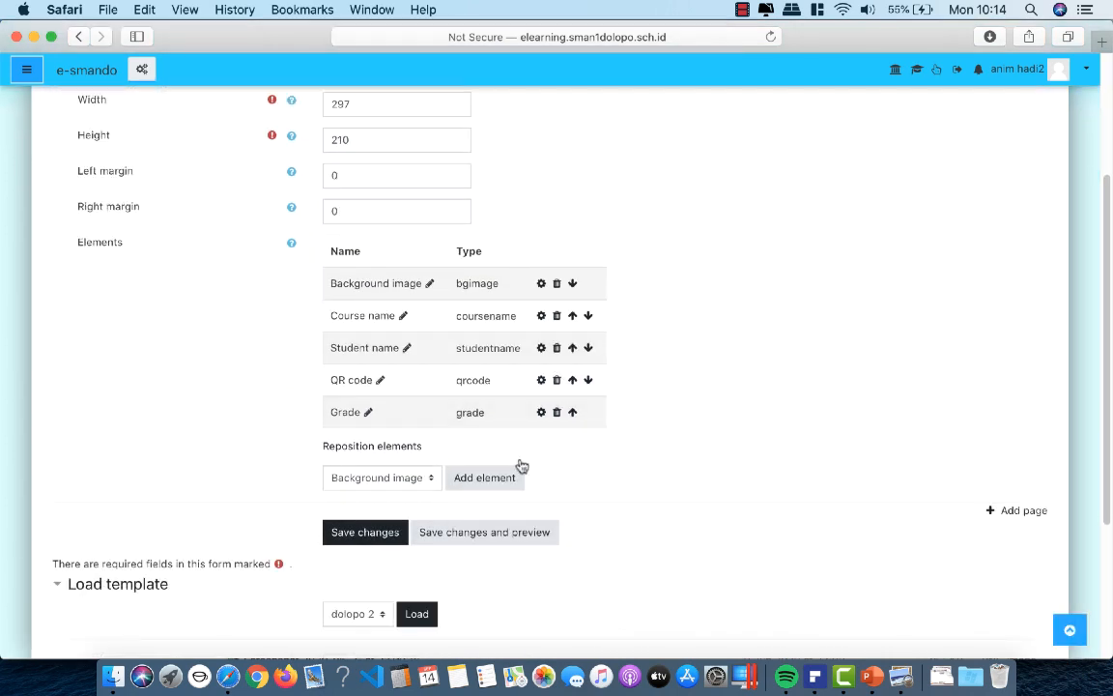
click(420, 479)
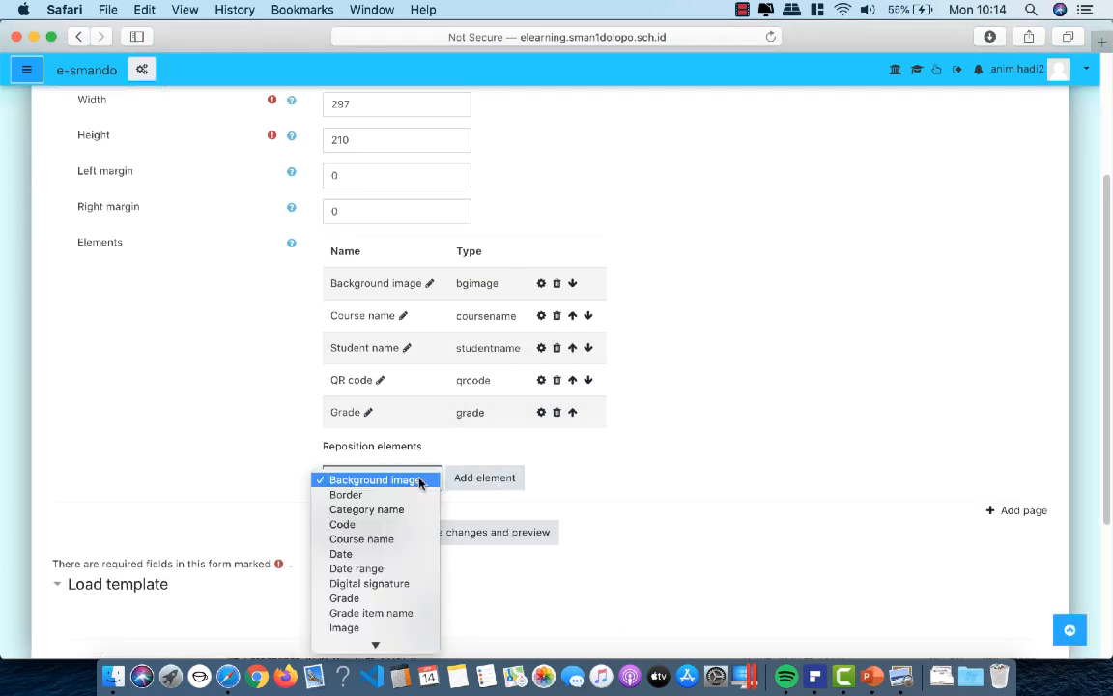
scroll(391, 510, down, 3)
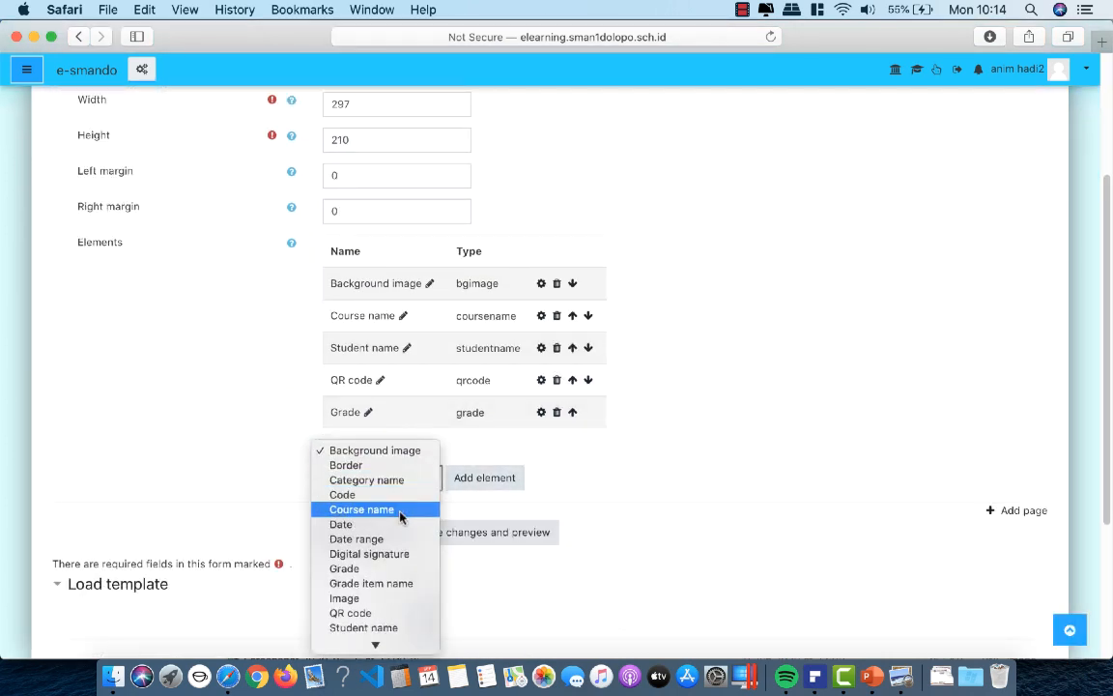
click(350, 613)
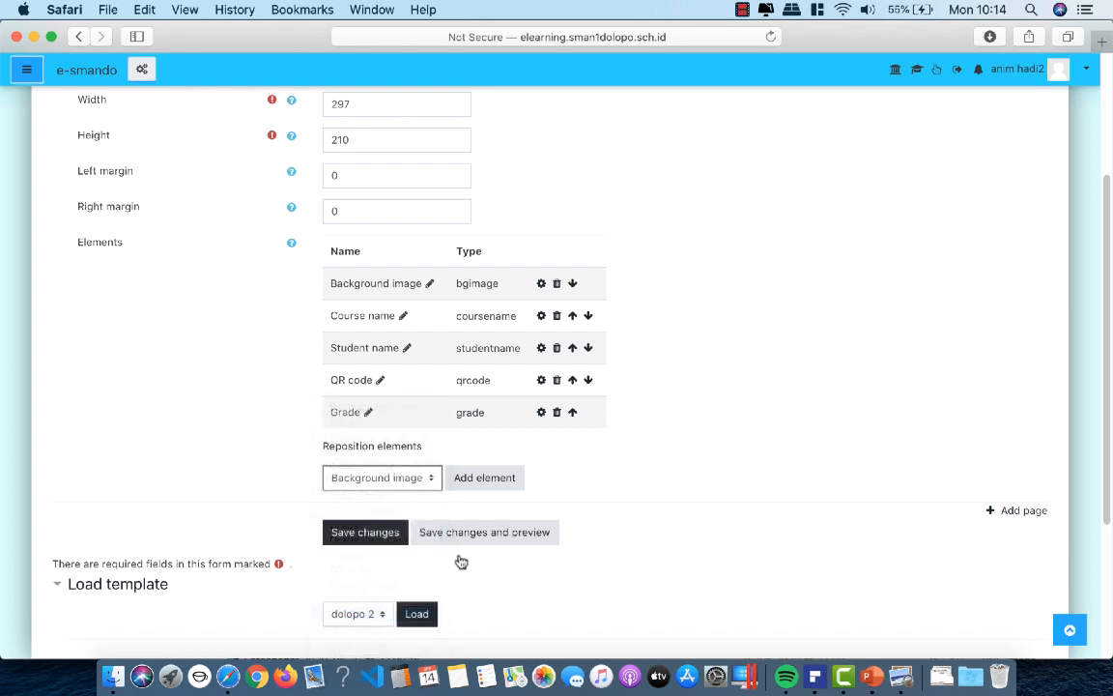
click(480, 478)
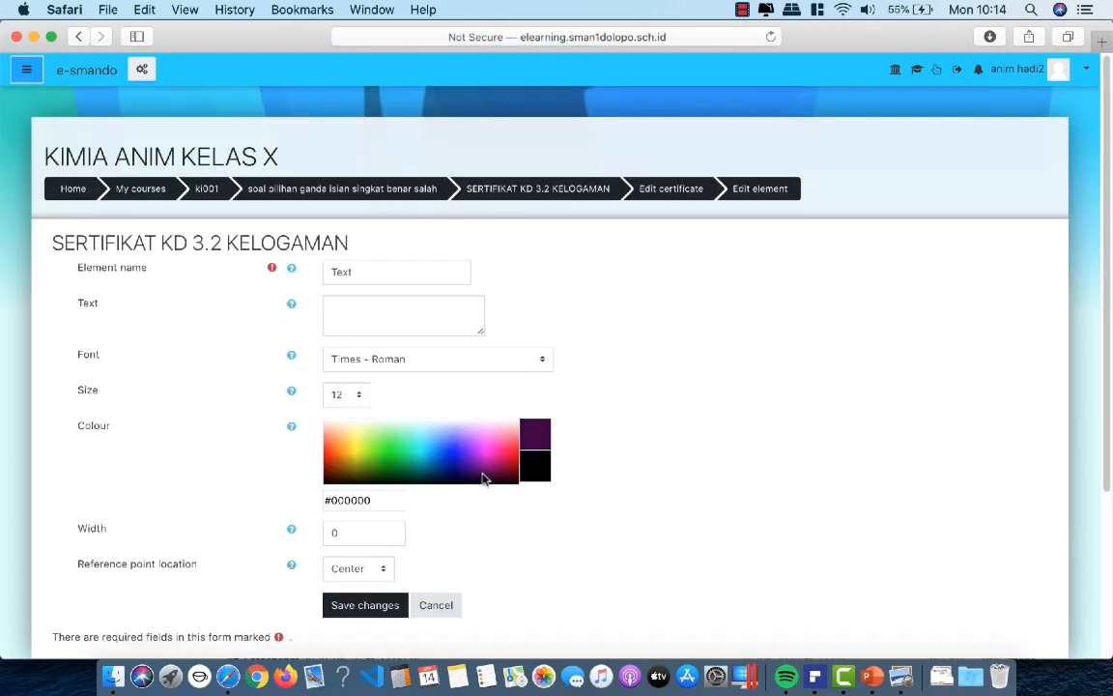
scroll(483, 477, down, 4)
scroll(474, 473, up, 3)
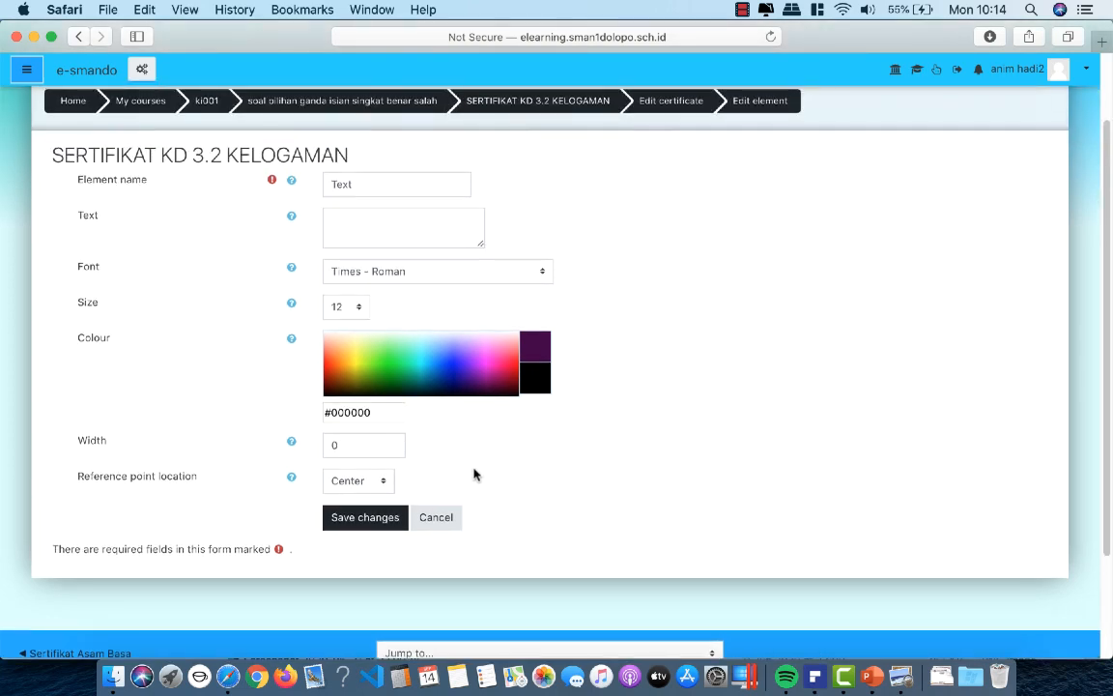
click(431, 517)
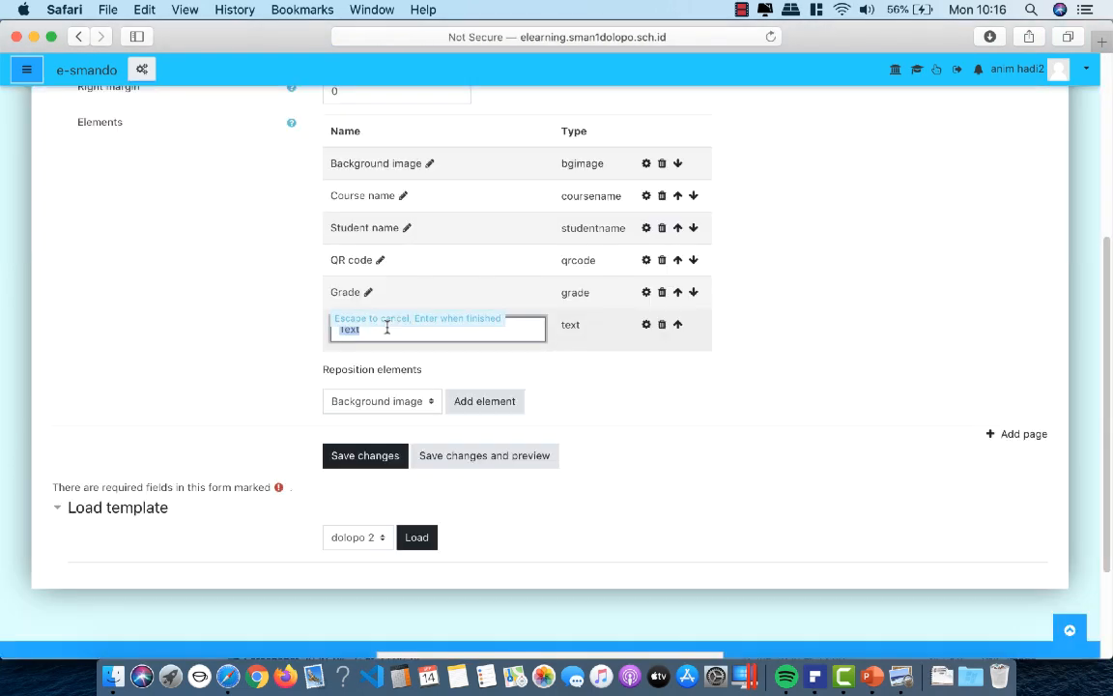
text(keberhasilan atas)
key(Return)
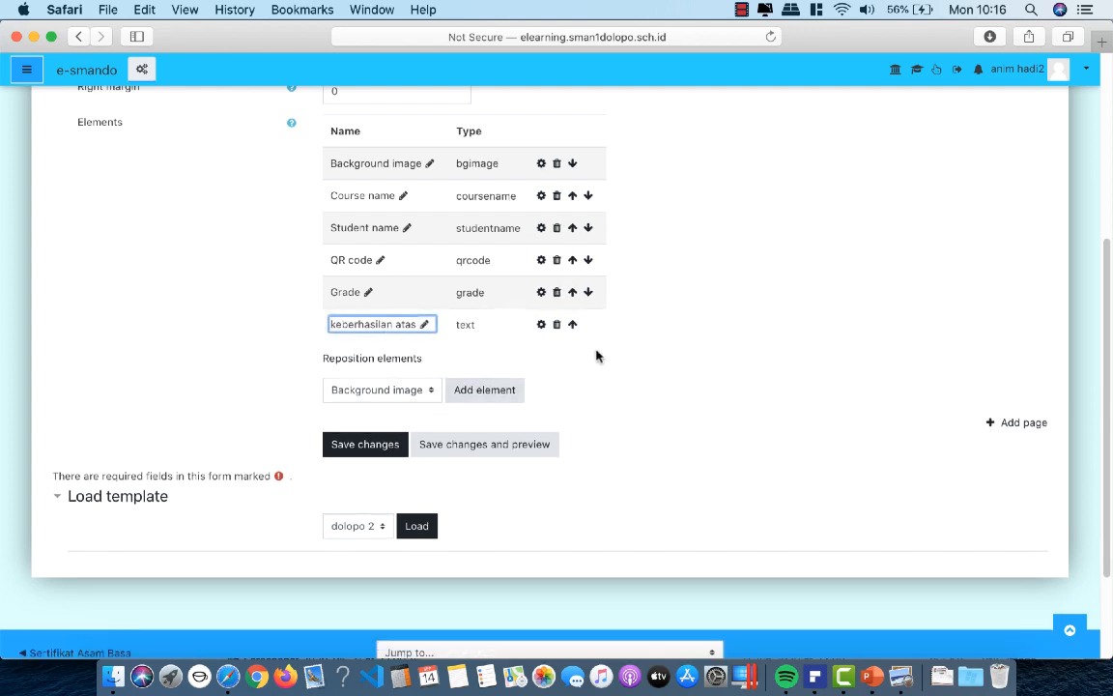
Add another Text element containing "denga Nilai", keeping the default font, size and colour, and save it
click(427, 390)
click(343, 599)
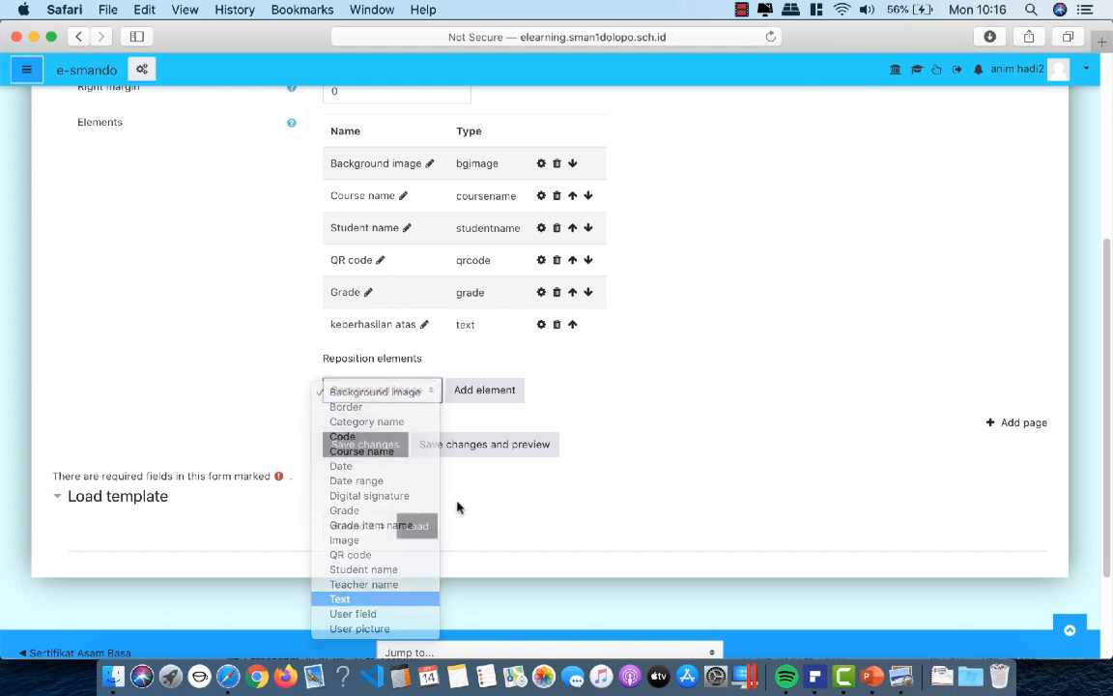
click(479, 394)
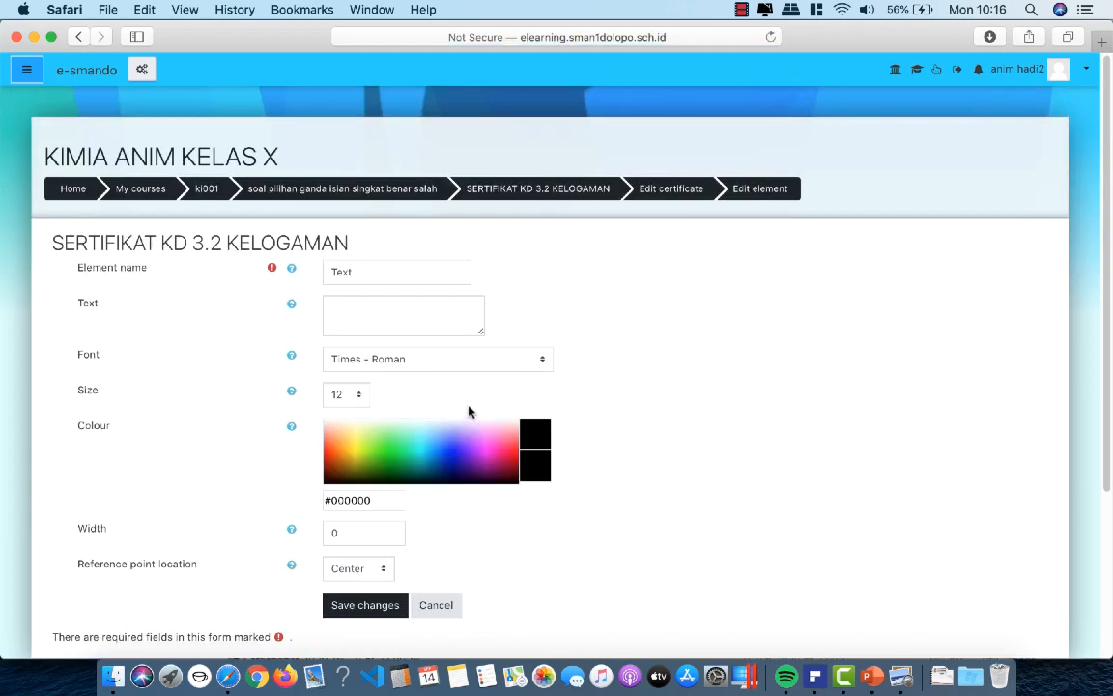
click(371, 315)
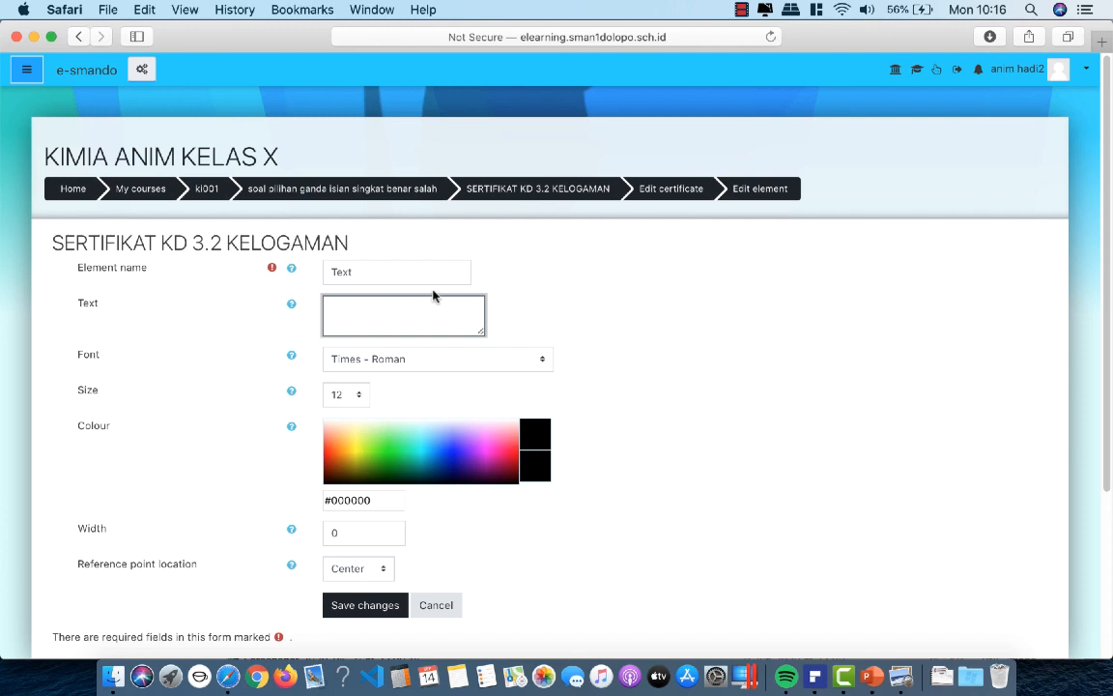
text(Me)
text(nga)
text( nilai)
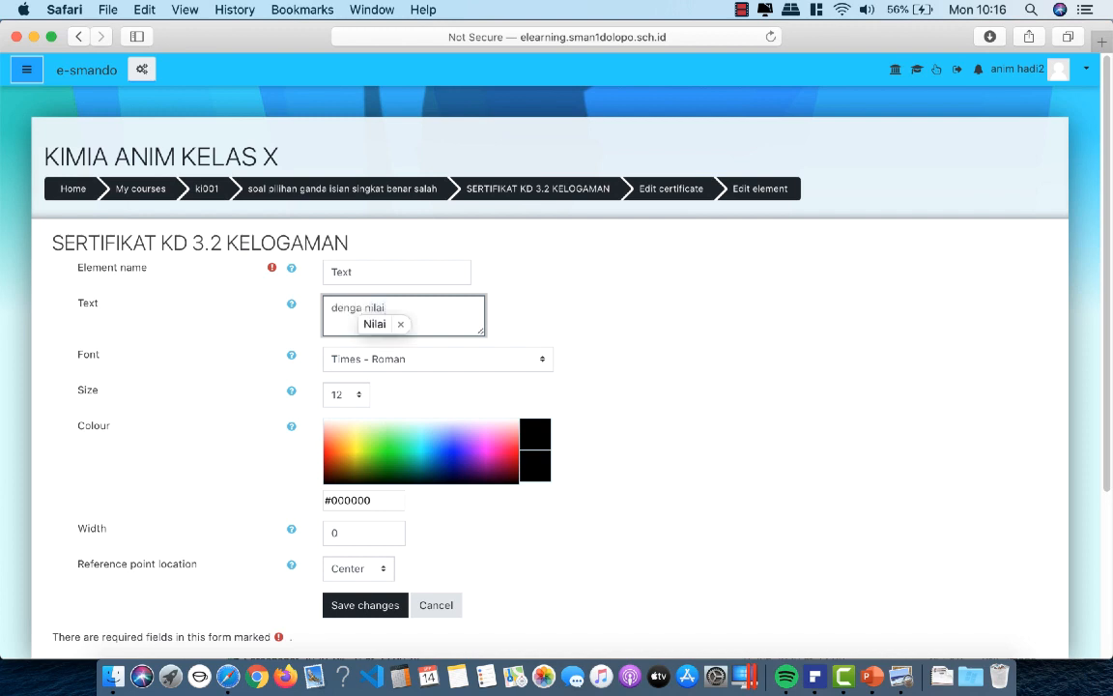
click(368, 606)
Reposition the "denga Nilai" text between the course name and the grade on the certificate
scroll(483, 531, down, 3)
scroll(522, 468, down, 3)
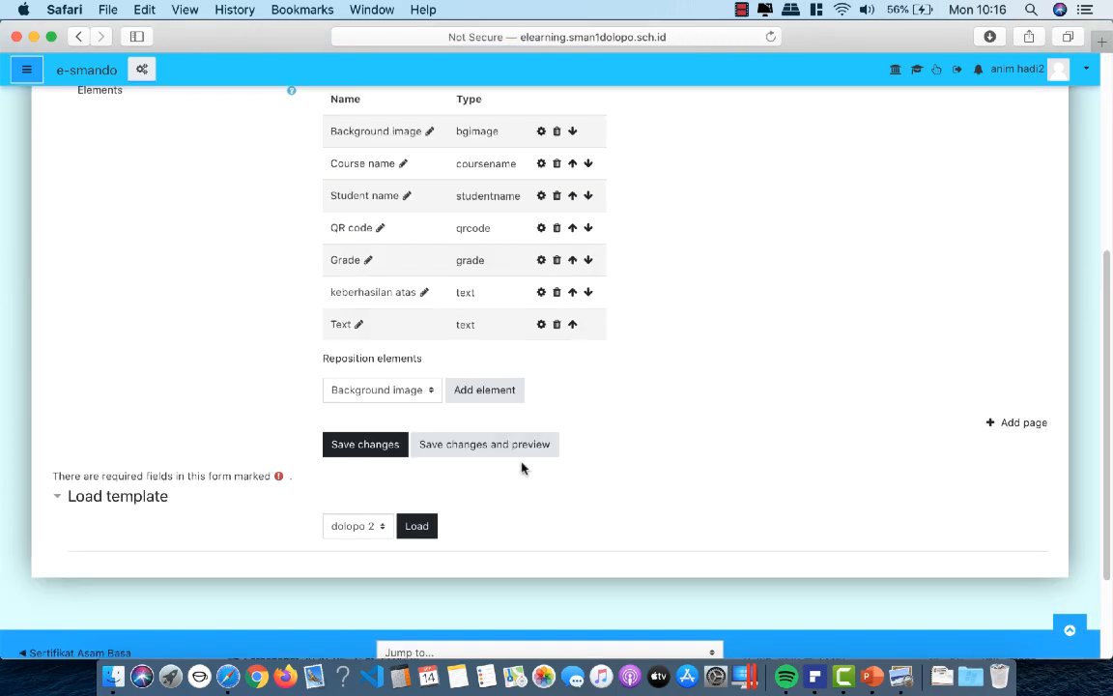
click(371, 359)
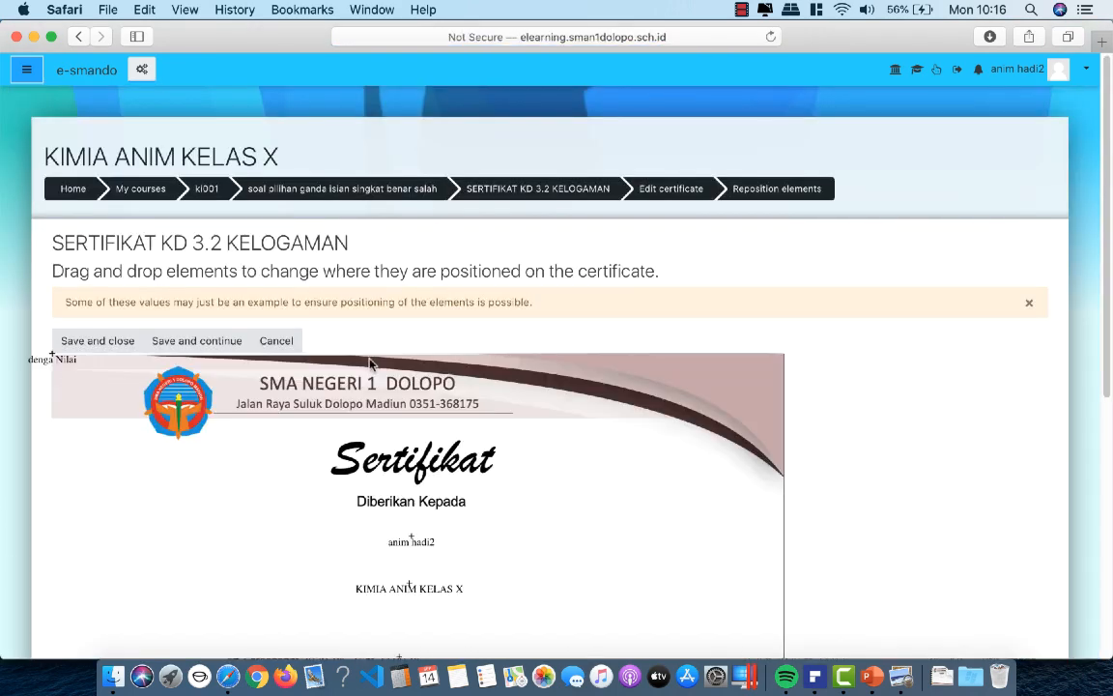
scroll(330, 325, down, 5)
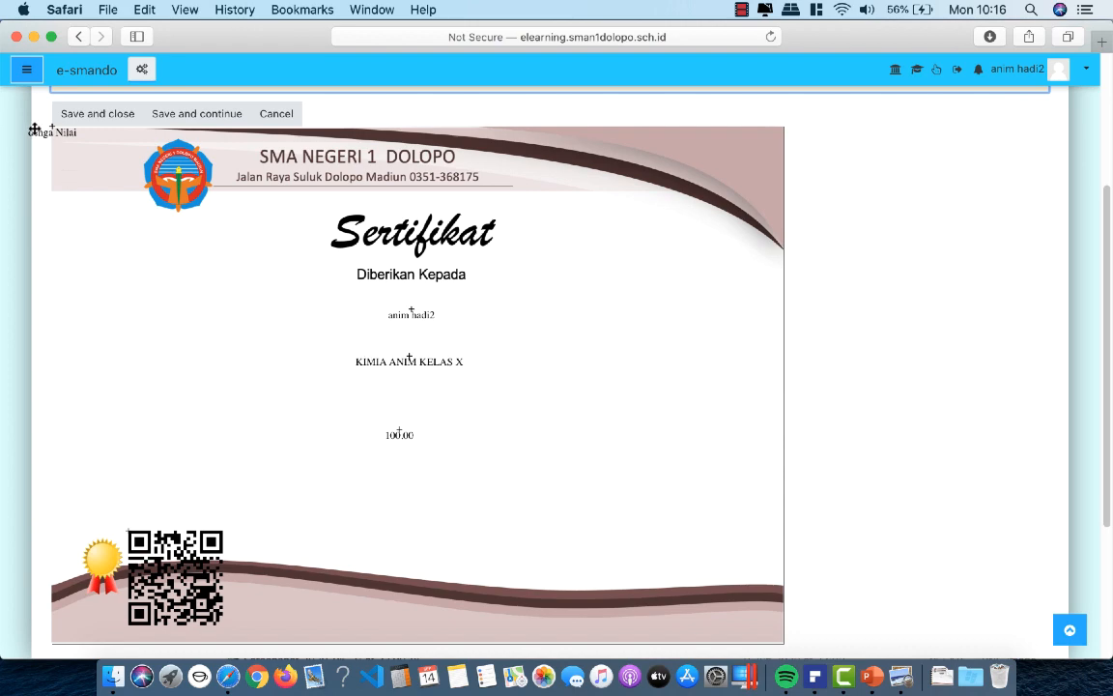
drag(35, 129, 400, 406)
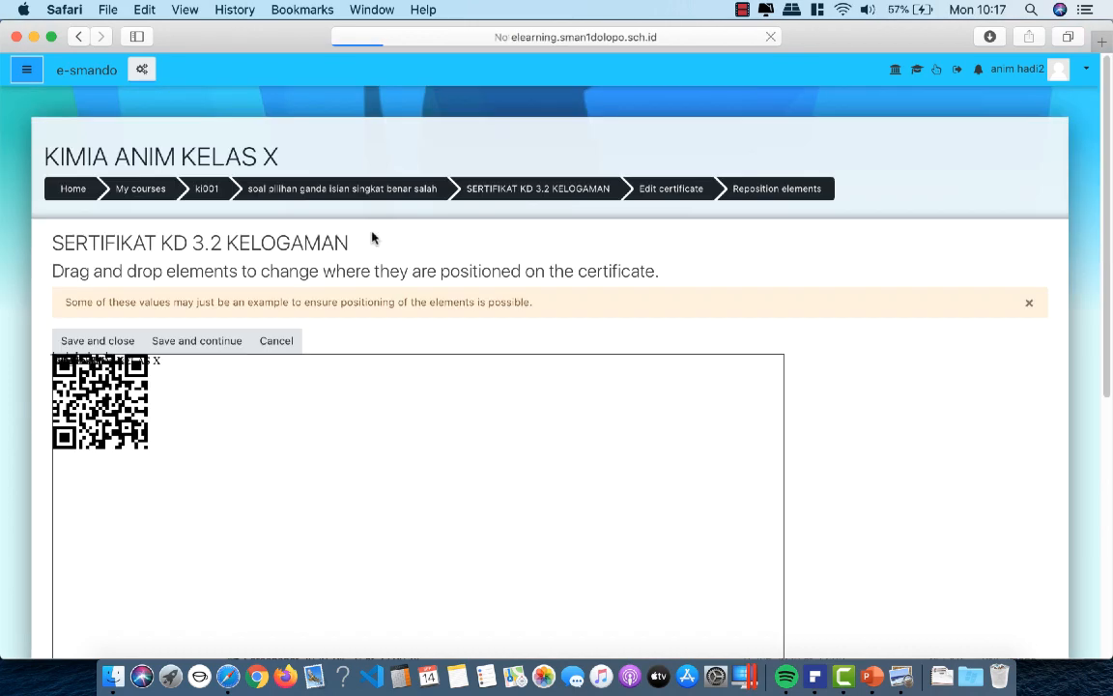
Place the "keberhasilan atas" text between the student name and the course name, and save and close the layout
scroll(147, 332, down, 1)
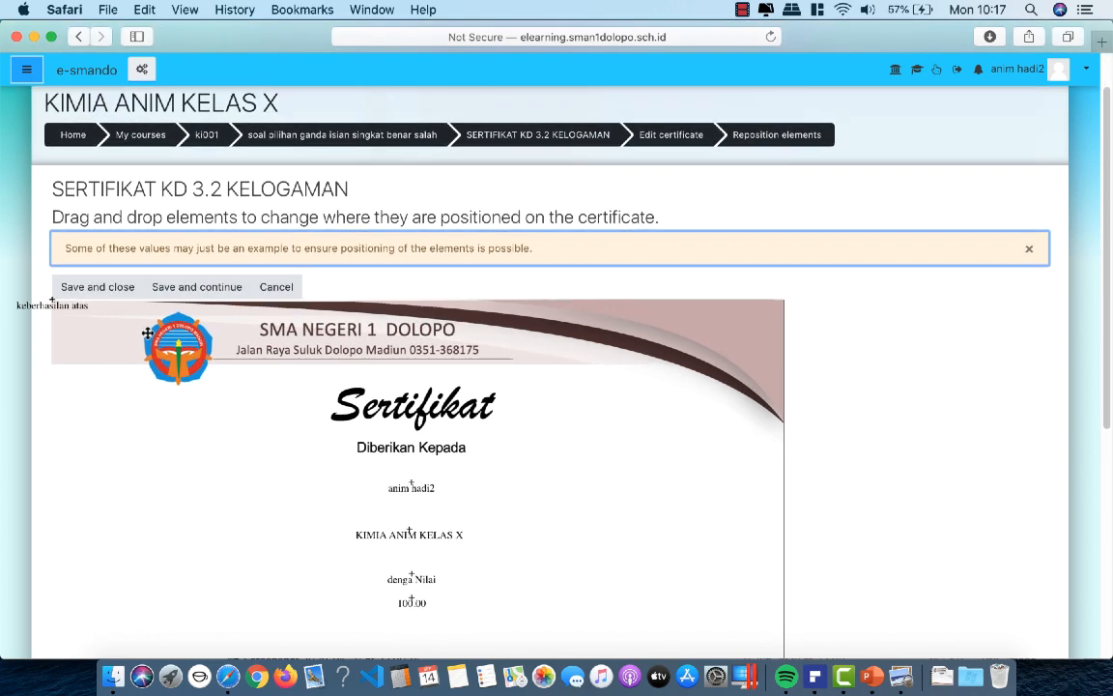
drag(51, 300, 410, 511)
scroll(425, 387, down, 5)
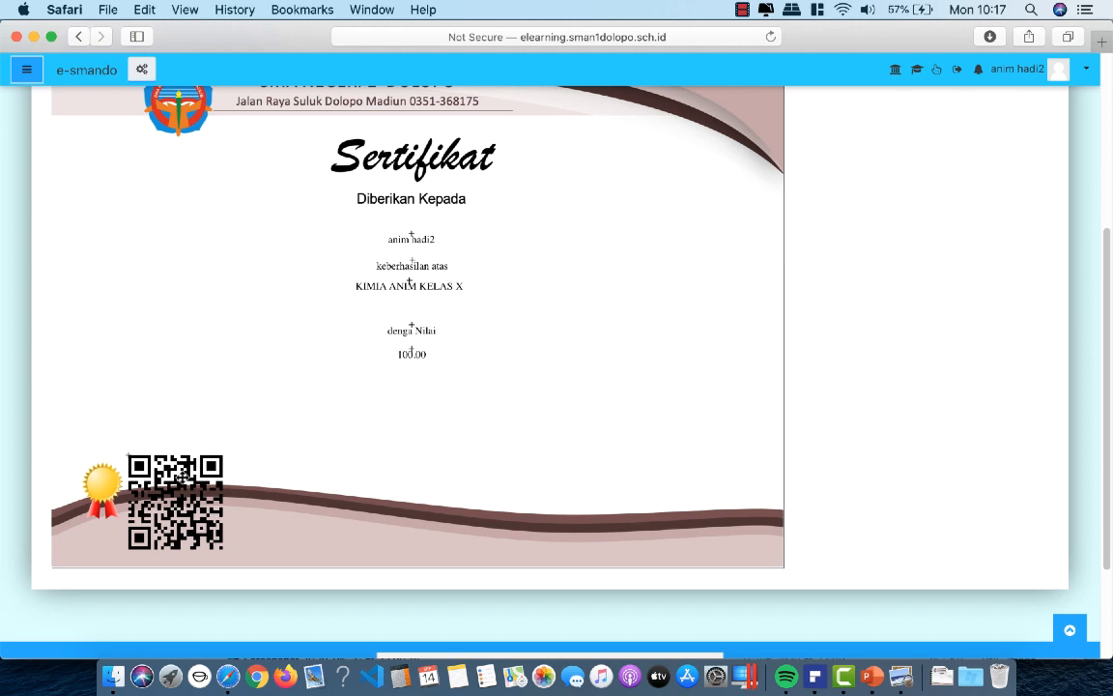
scroll(356, 403, up, 4)
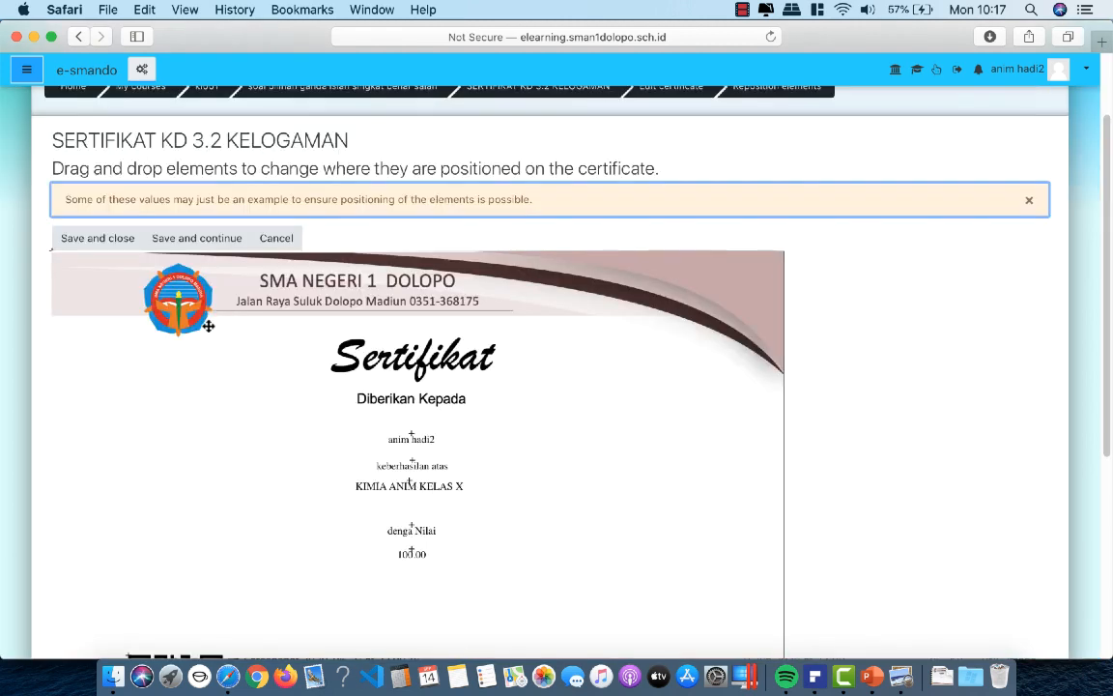
click(203, 242)
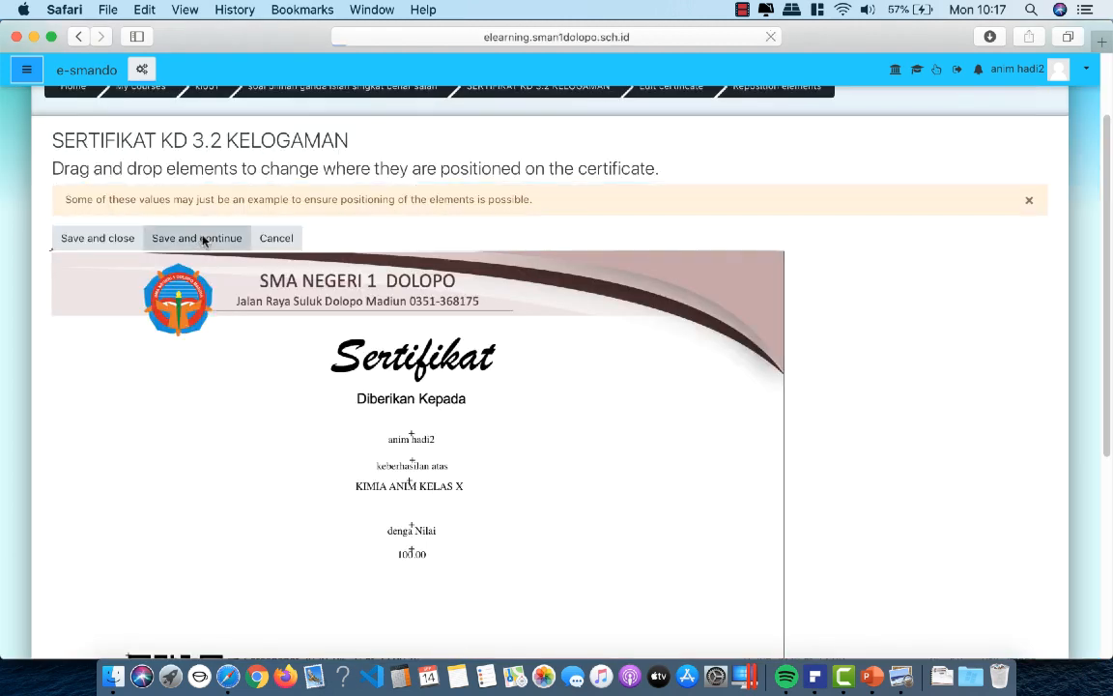
scroll(561, 451, down, 1)
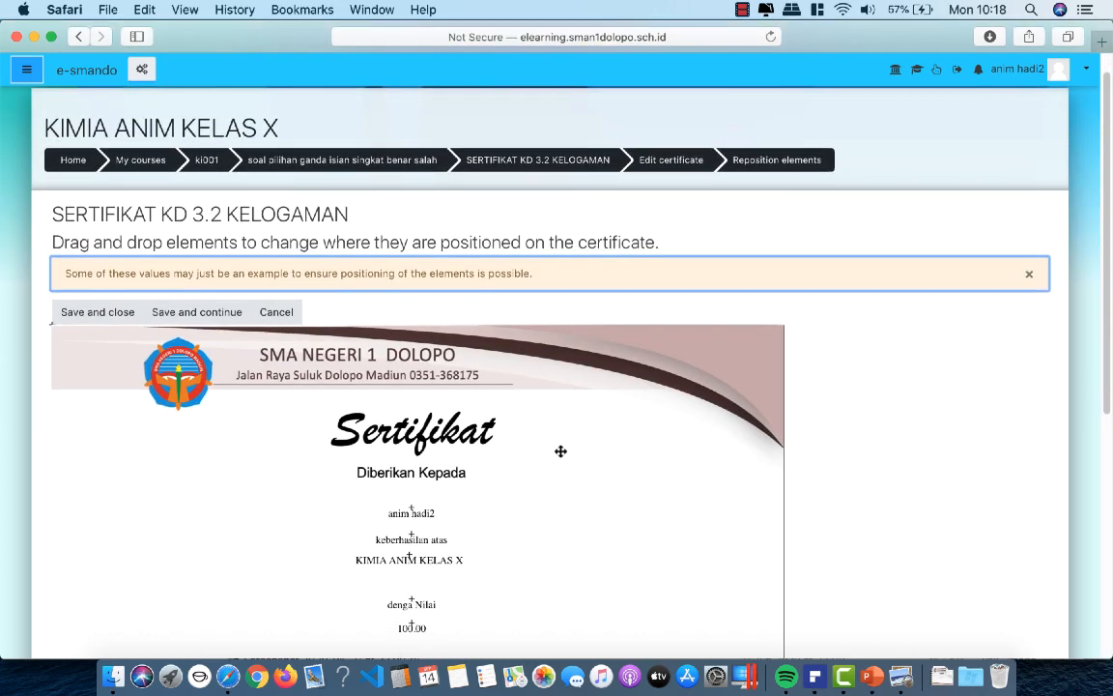
scroll(559, 450, down, 5)
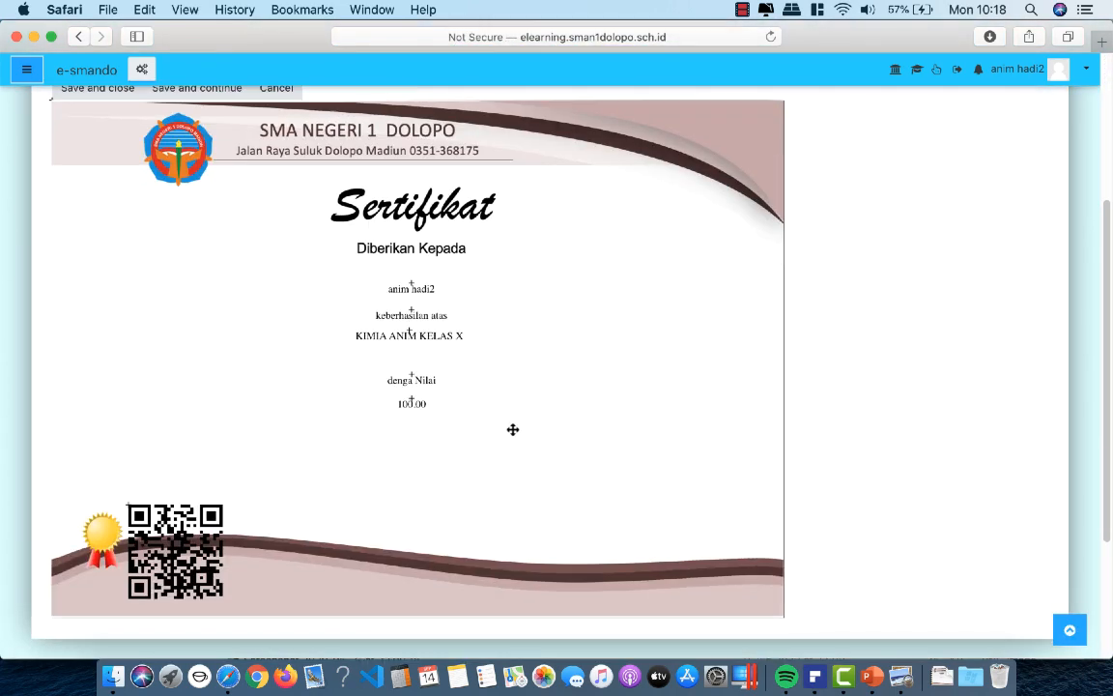
scroll(53, 145, up, 1)
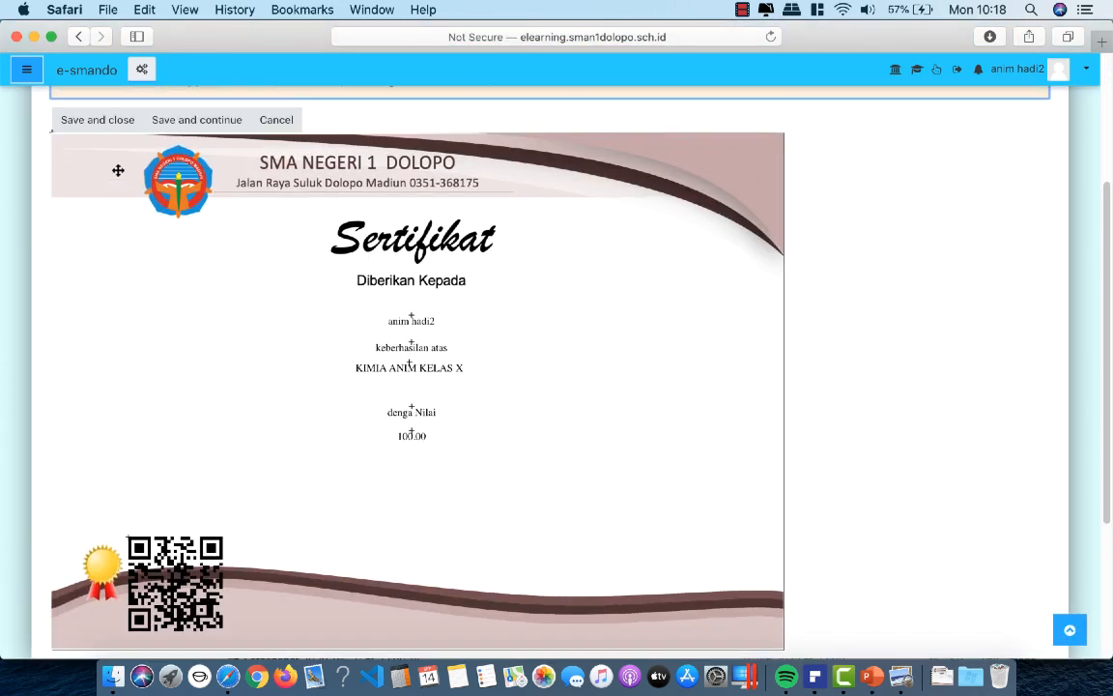
click(101, 121)
Set the QR code element's width and height to 25 and save the changes
scroll(619, 368, down, 3)
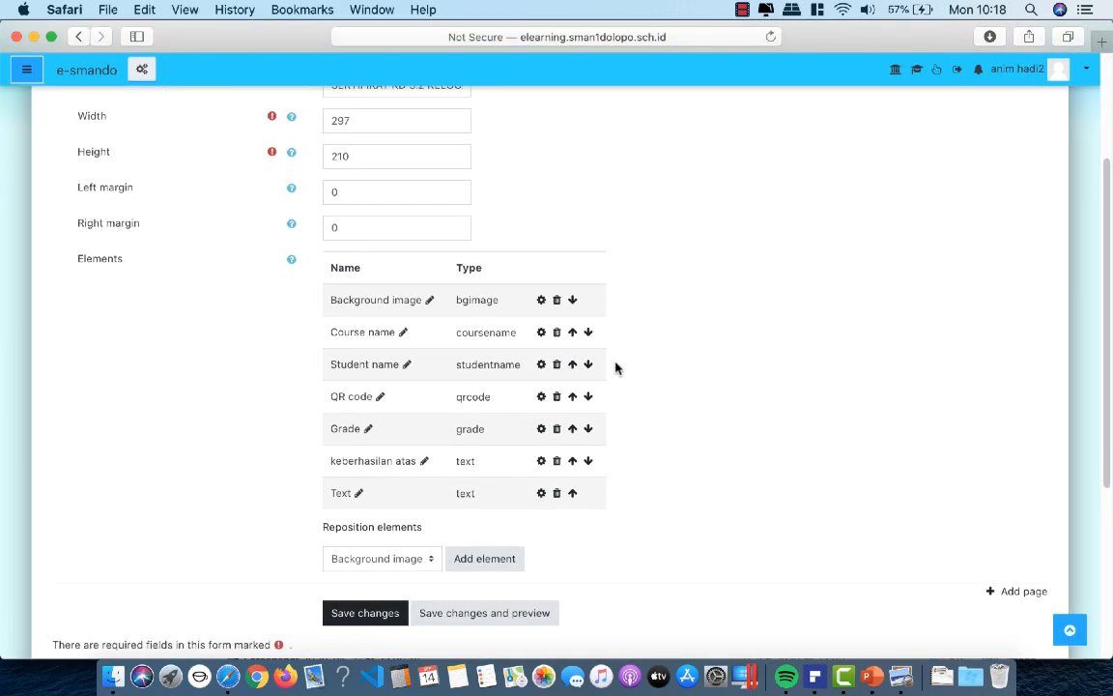
click(542, 400)
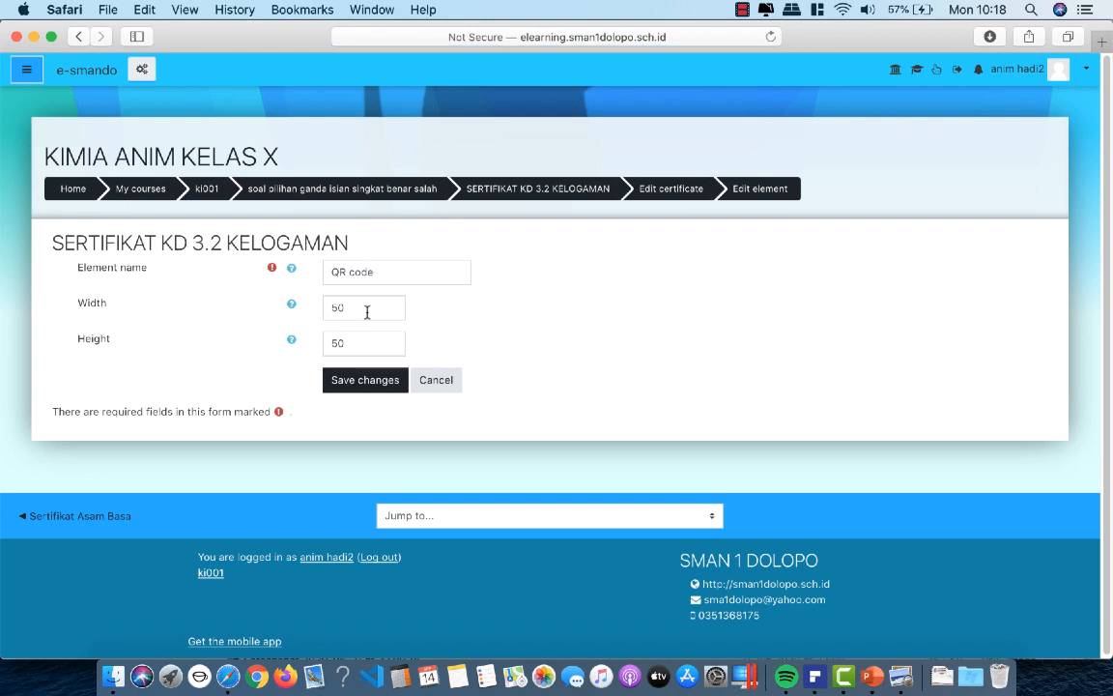
drag(367, 312, 309, 302)
text(25)
drag(368, 344, 308, 343)
text(2)
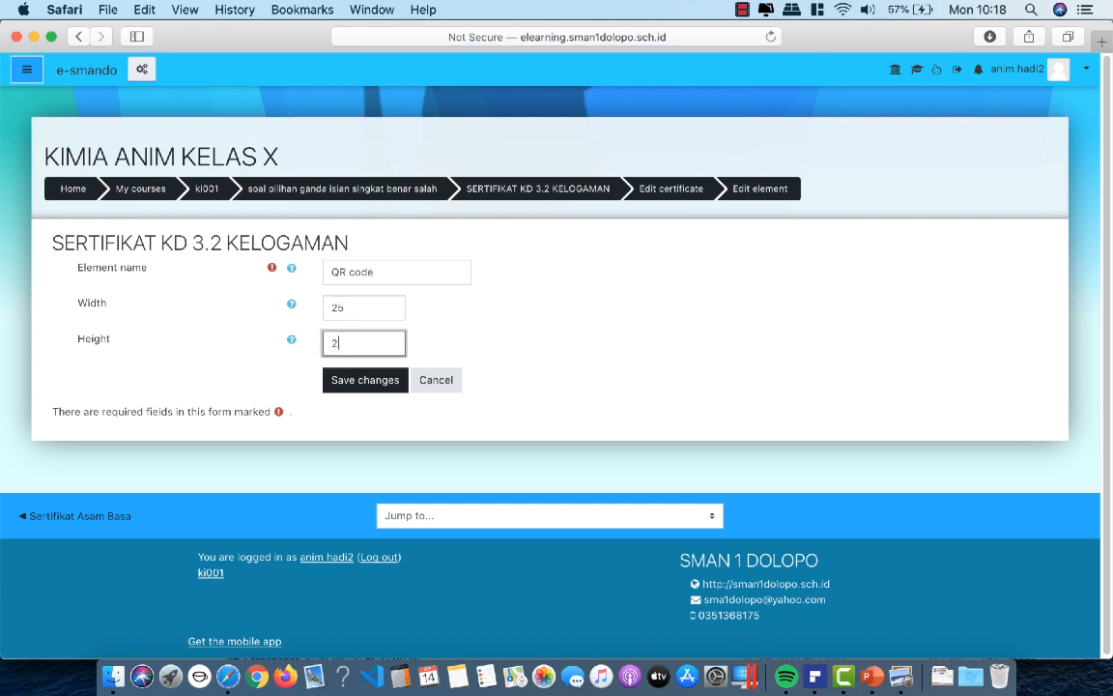
text(5)
click(380, 380)
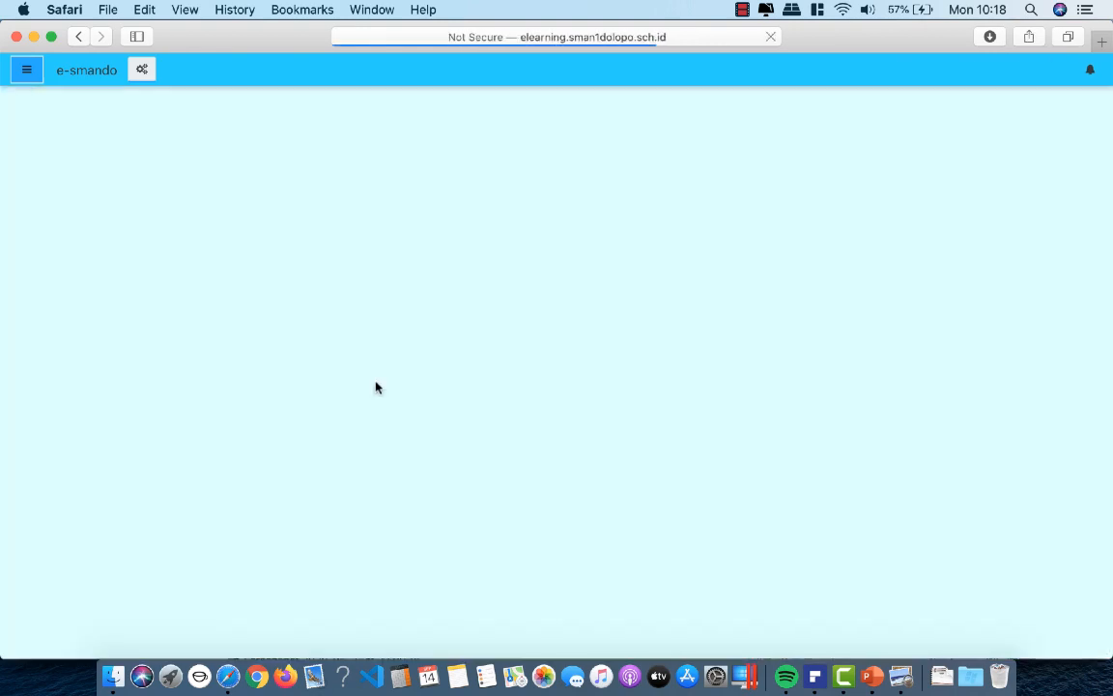
Set the Student name element's font size to 16 and its colour to orange #EF4600, and save the changes
scroll(576, 402, down, 5)
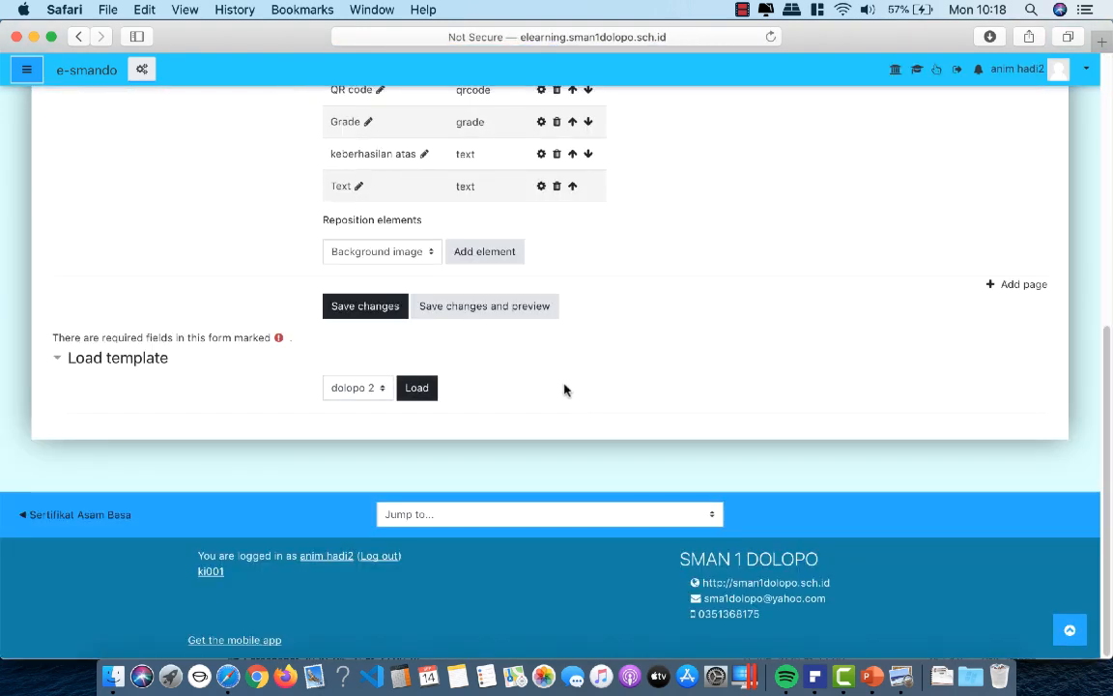
scroll(559, 387, up, 3)
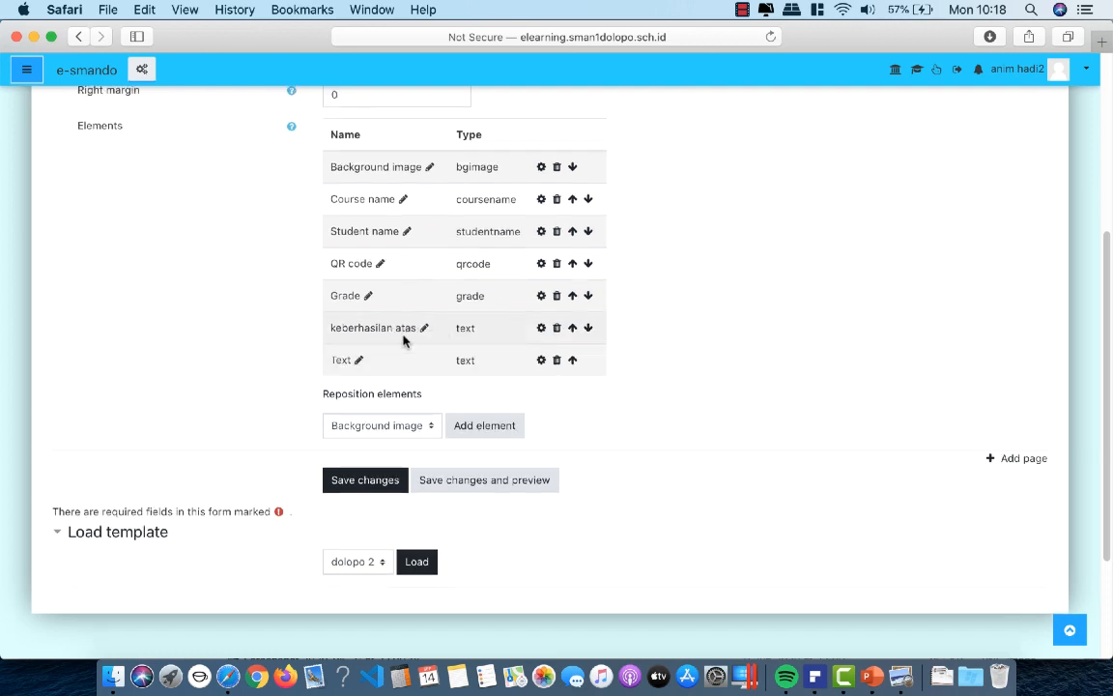
scroll(408, 255, up, 1)
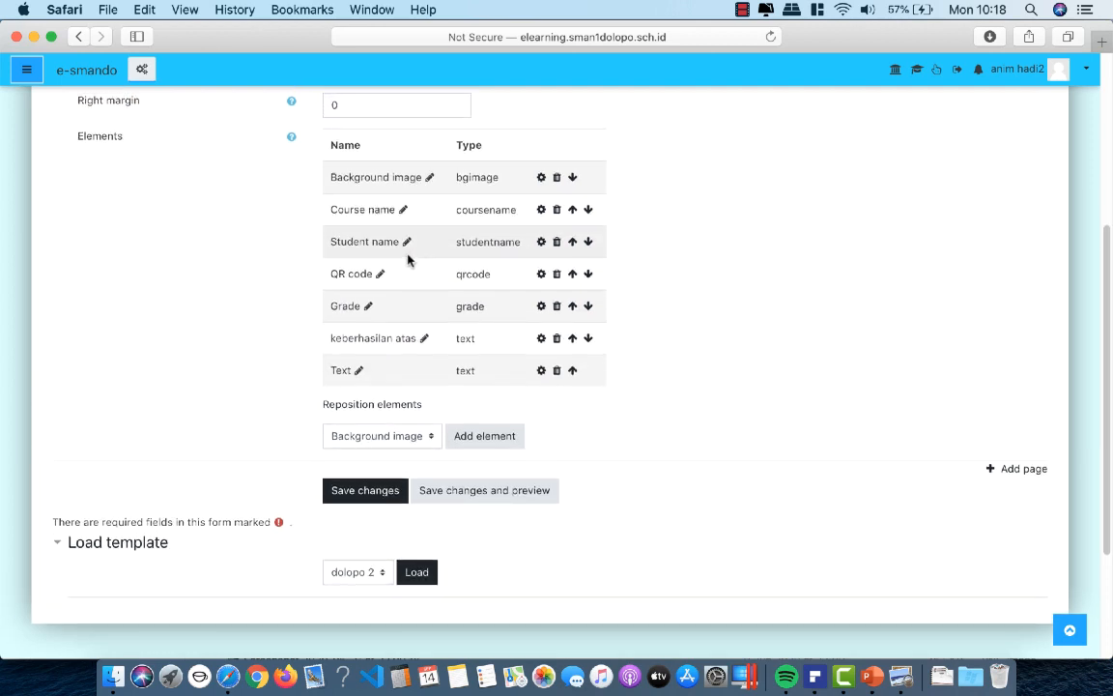
scroll(408, 260, up, 1)
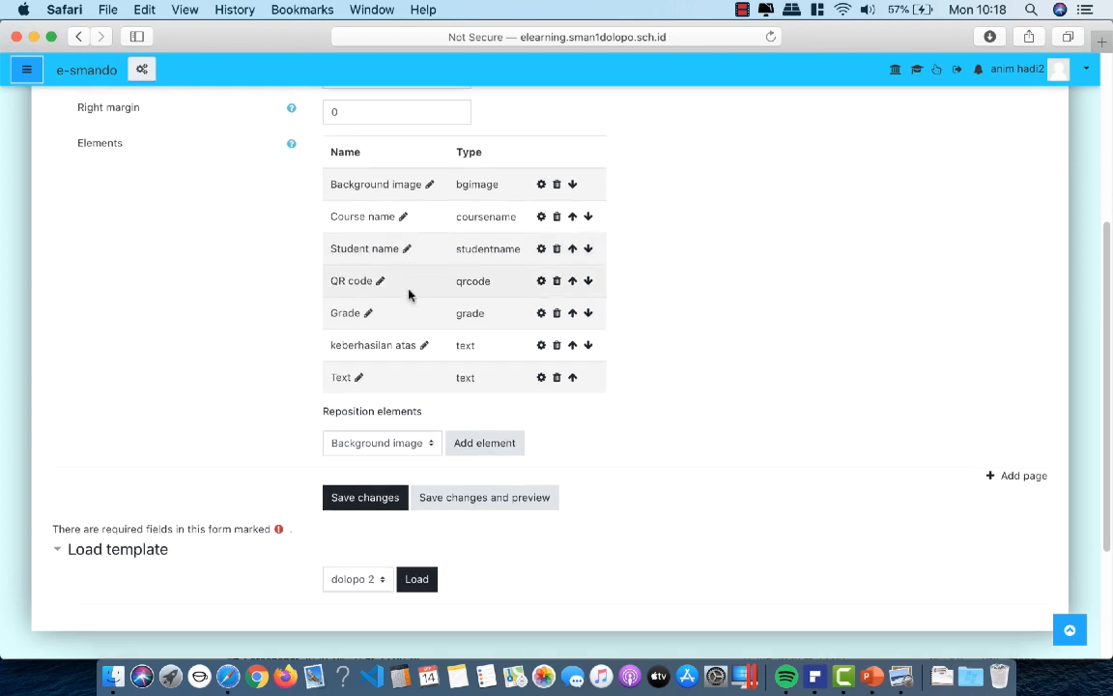
click(542, 249)
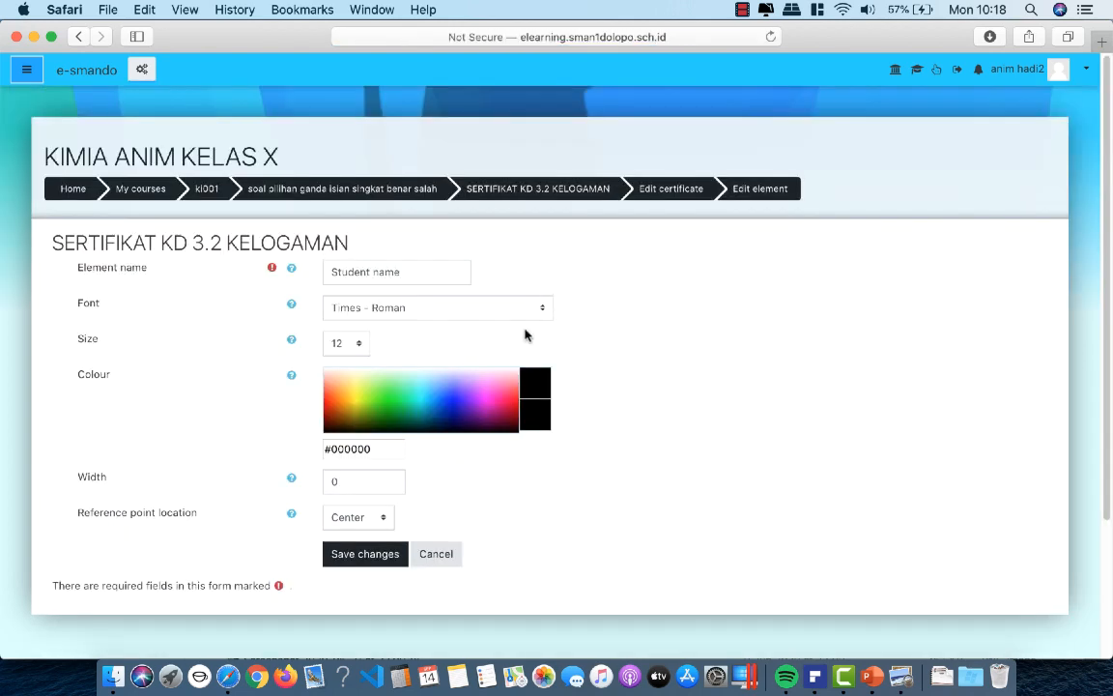
scroll(525, 334, down, 1)
click(365, 328)
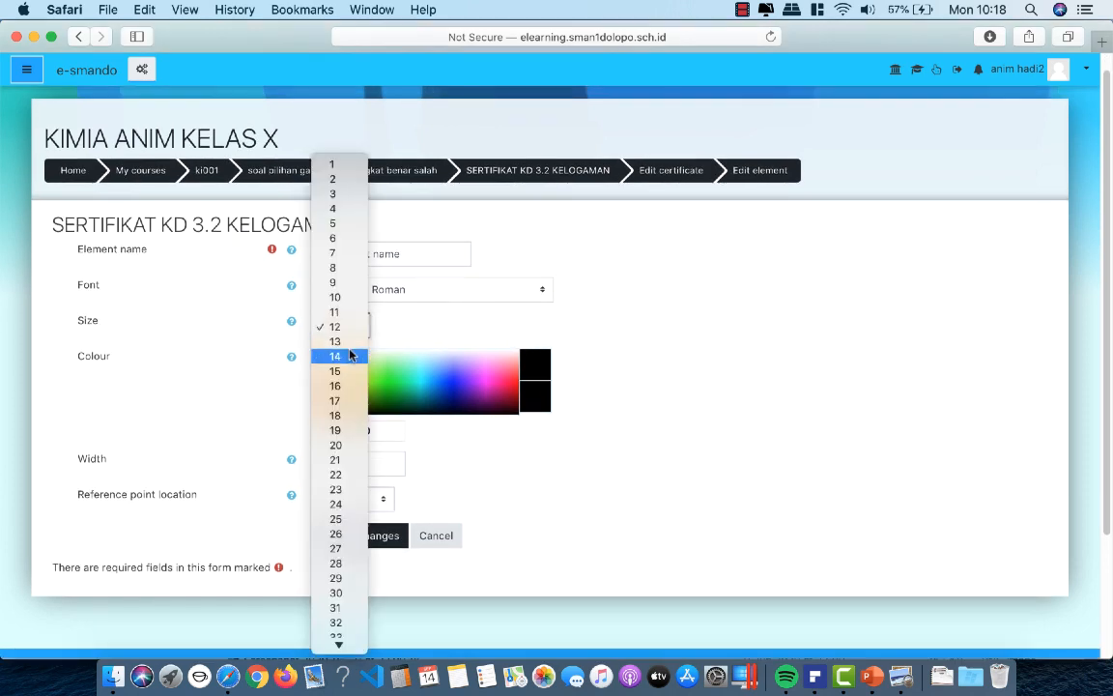
click(338, 387)
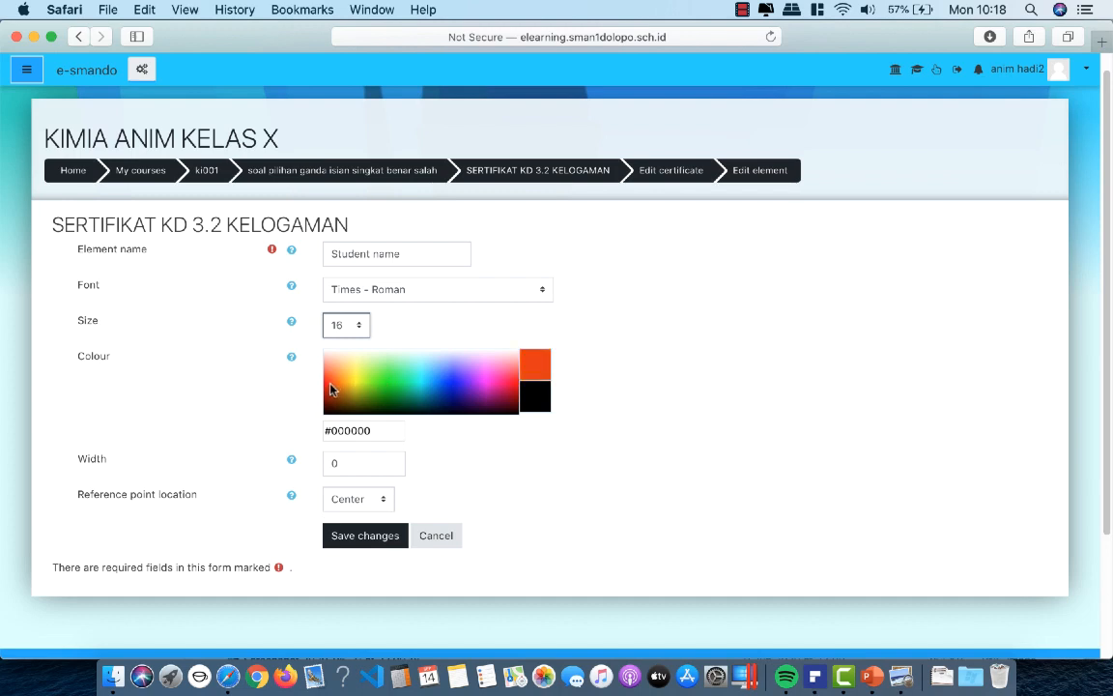
click(331, 388)
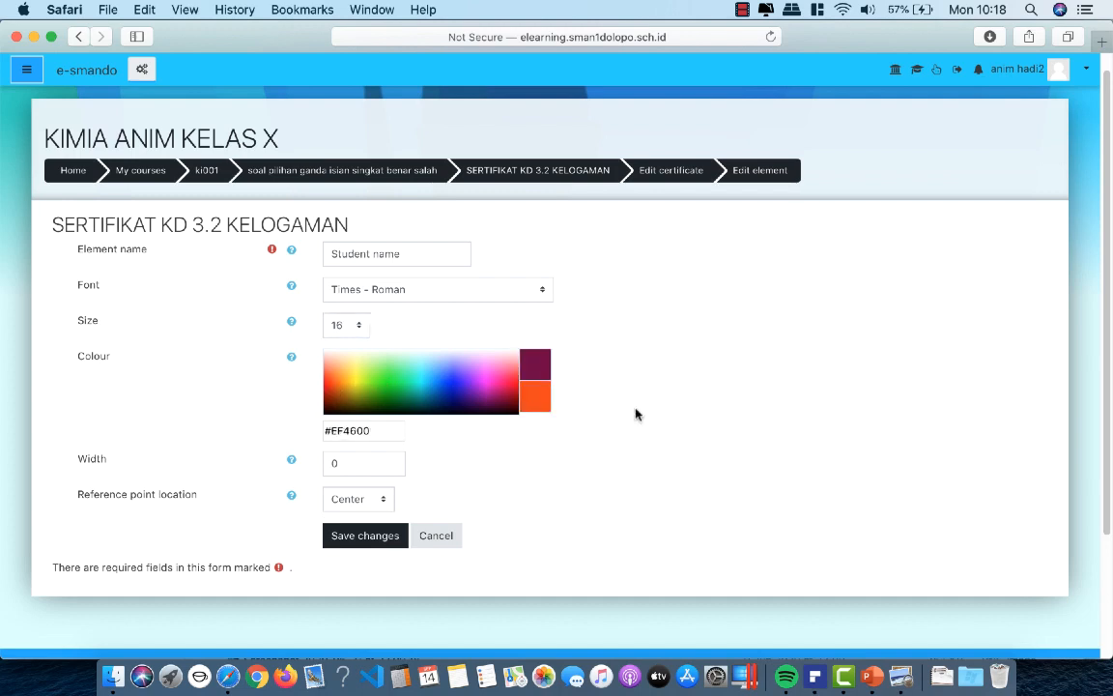
scroll(611, 431, down, 3)
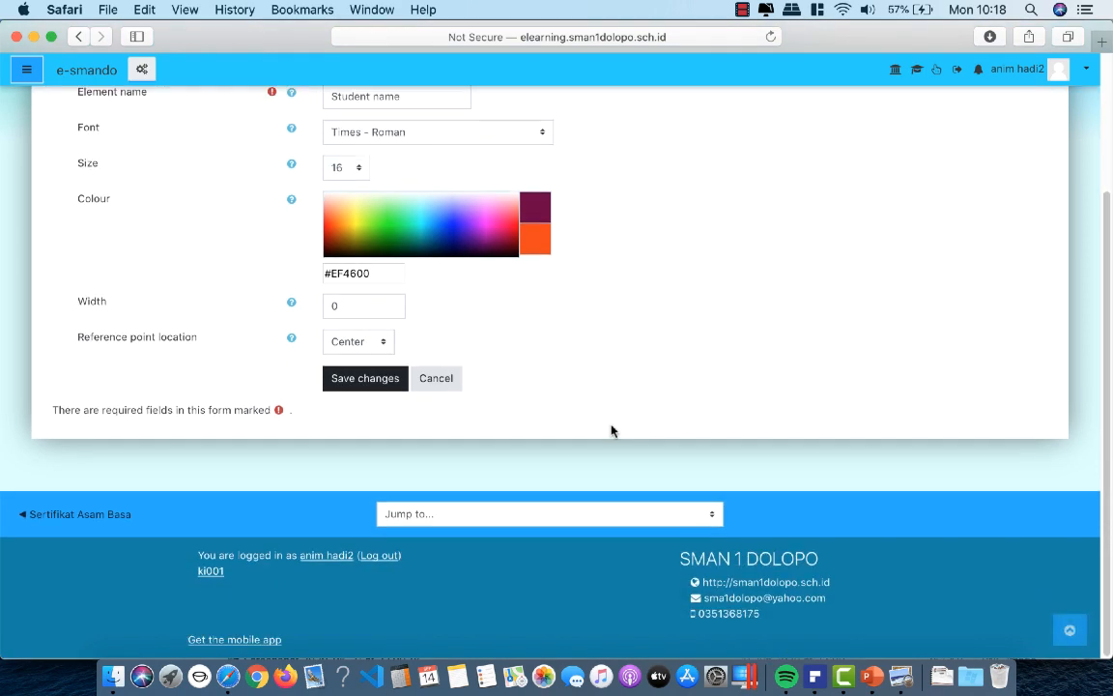
click(367, 379)
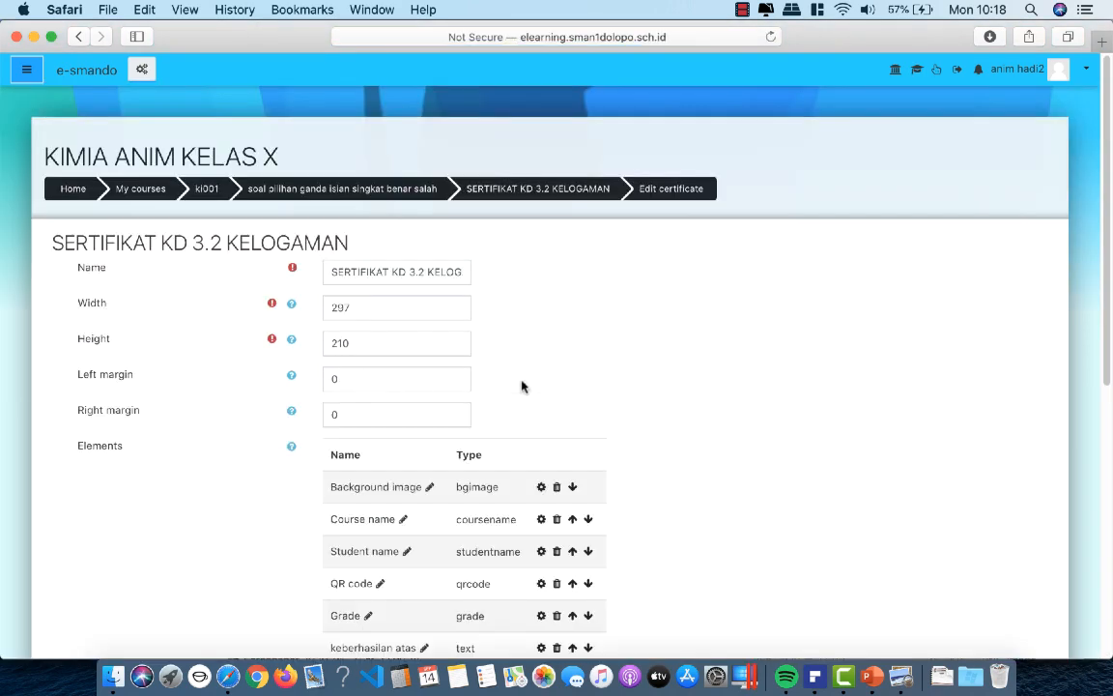
Save the certificate with a preview and open the downloaded SERTIFIKAT_KD_3.2_KELOGAMAN-4.pdf
scroll(578, 390, down, 5)
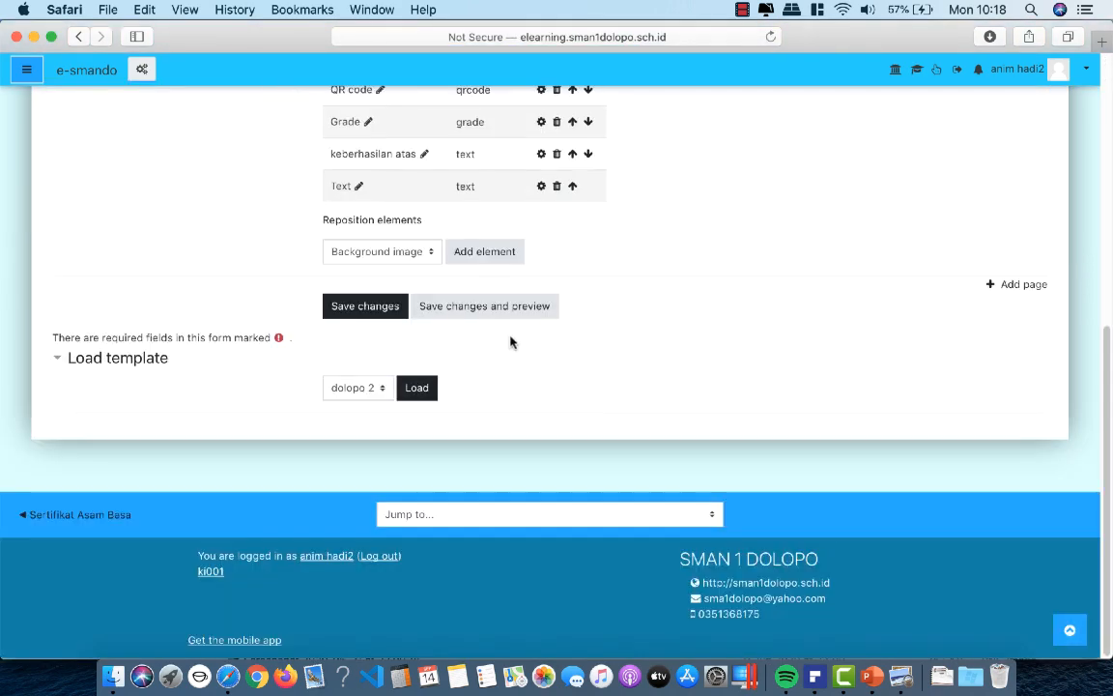
click(504, 307)
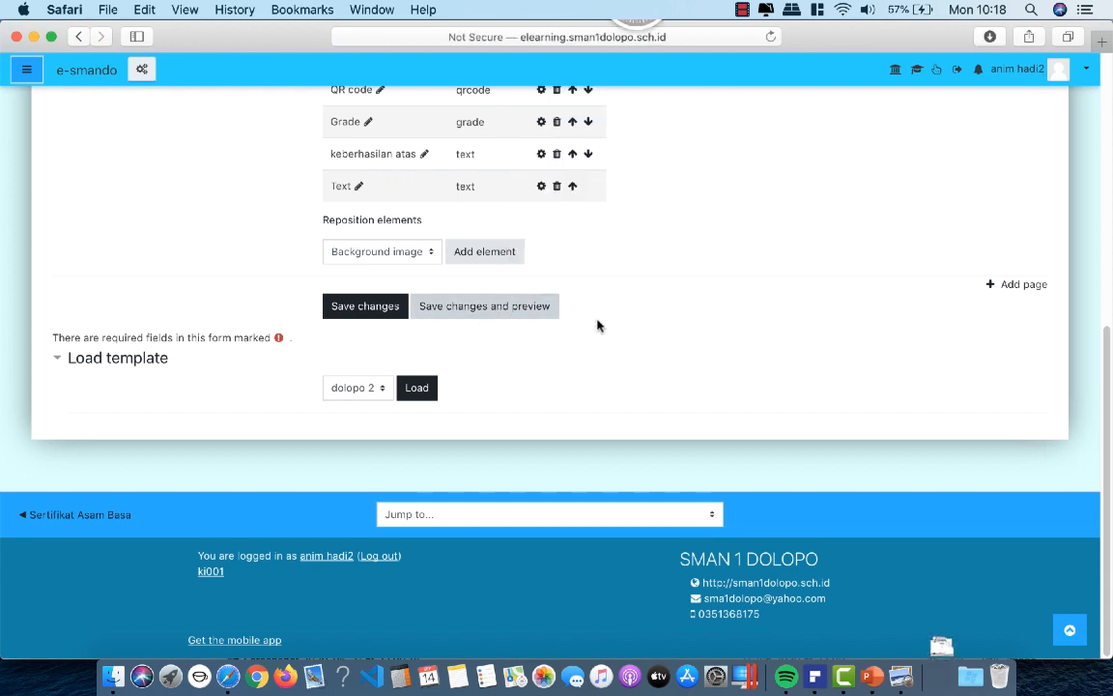
click(947, 684)
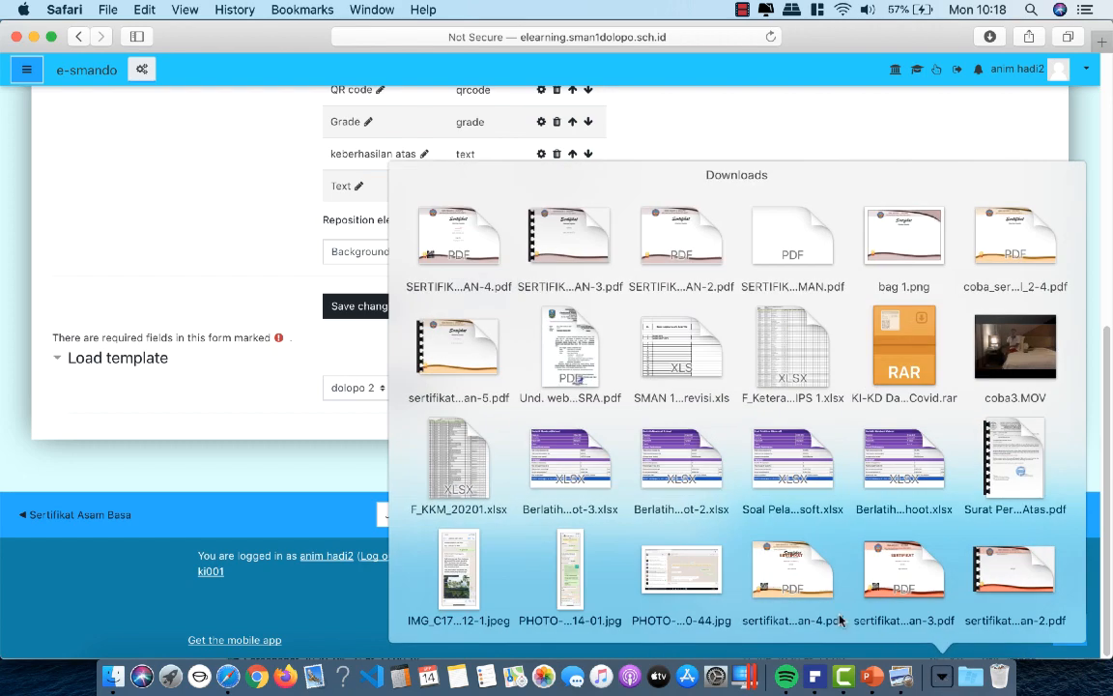
click(443, 249)
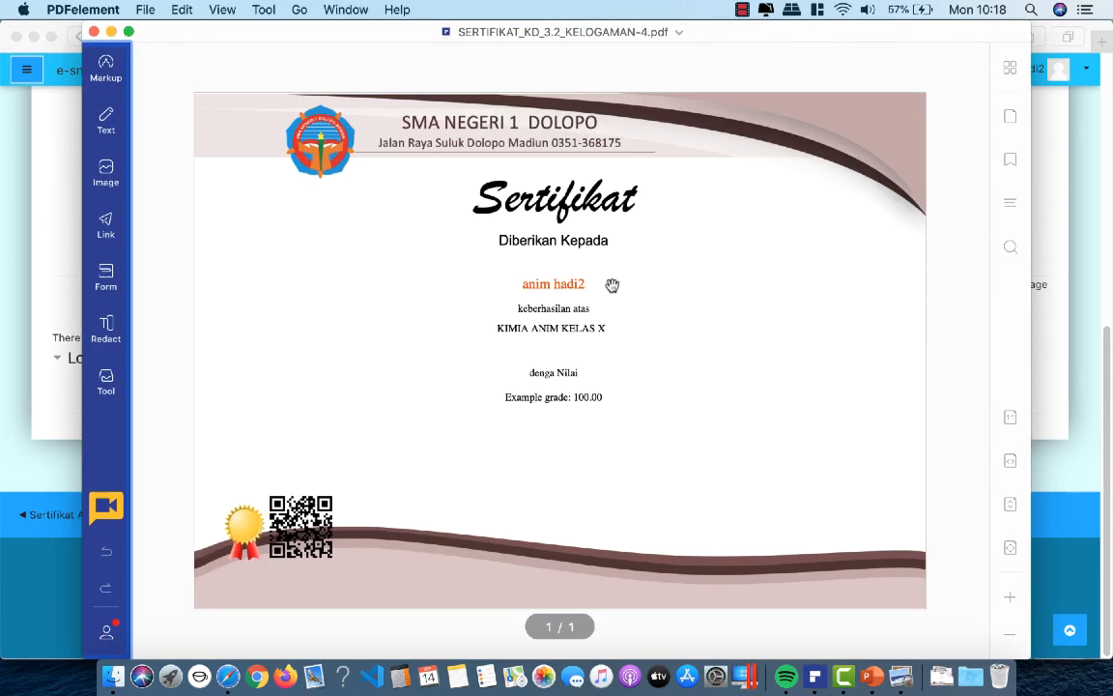